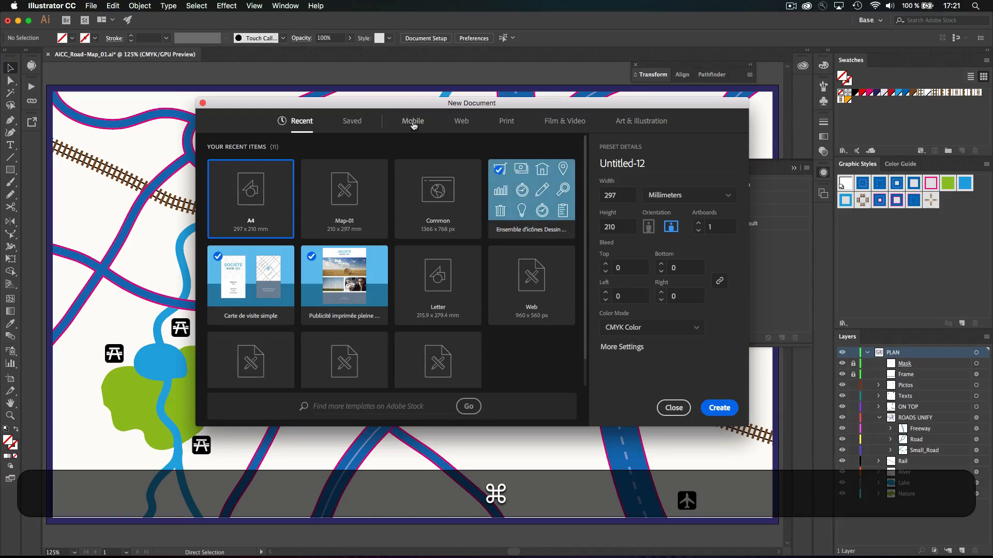
# Step: Create a new A4 print document in landscape orientation, 297 x 210 mm, with CMYK color mode
pyautogui.click(506, 121)
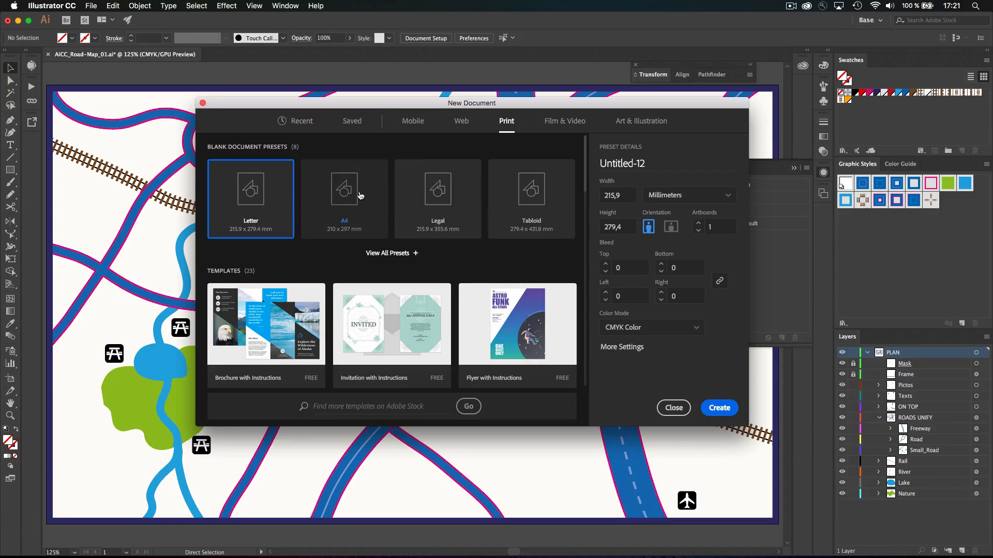
pyautogui.click(360, 195)
pyautogui.click(671, 227)
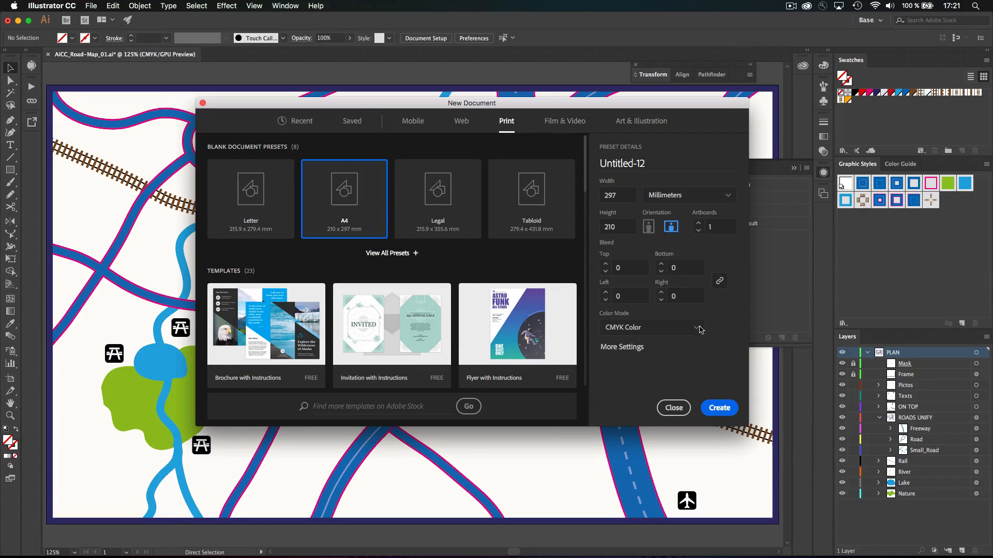
pyautogui.click(719, 408)
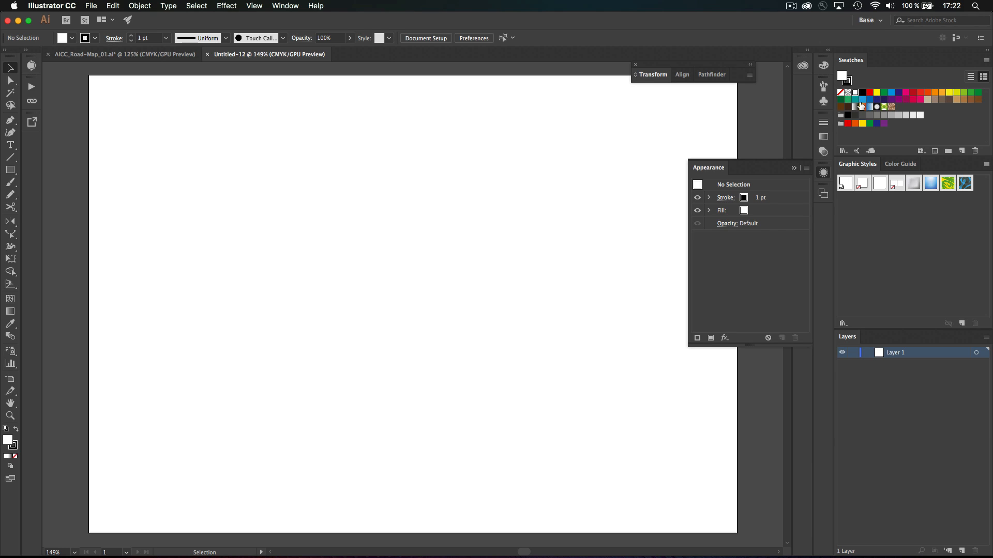
# Step: Switch to the Essentials workspace and reset it to its default layout
pyautogui.click(868, 21)
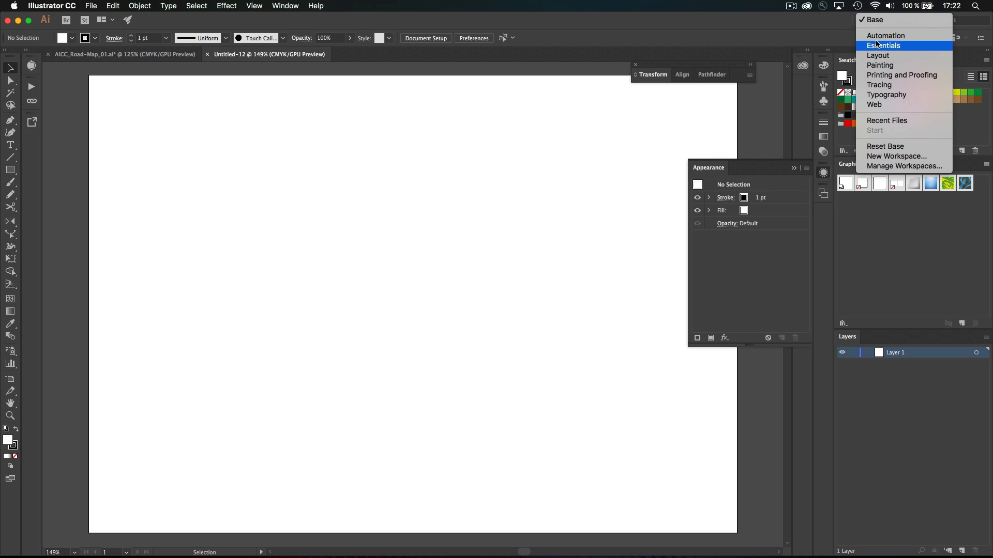
pyautogui.click(878, 45)
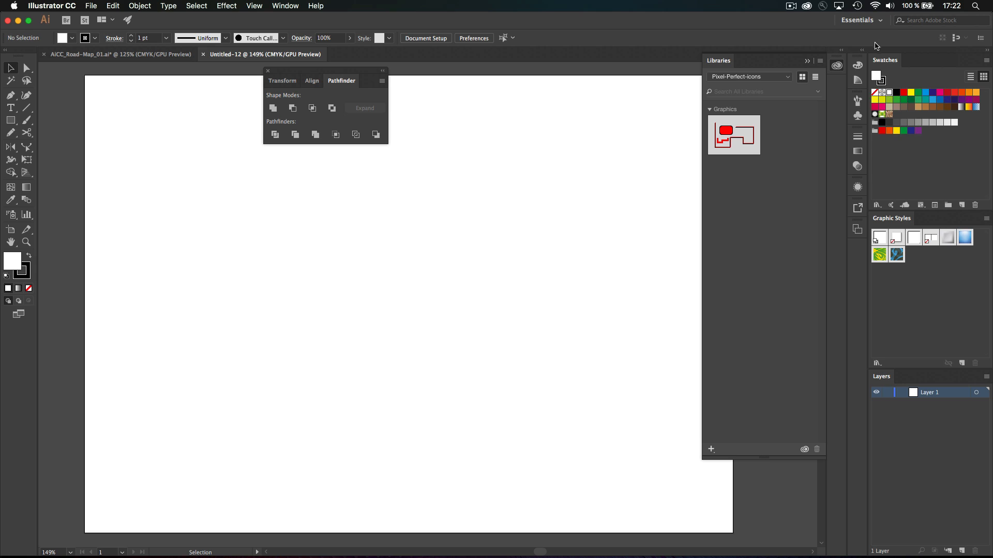
pyautogui.click(837, 66)
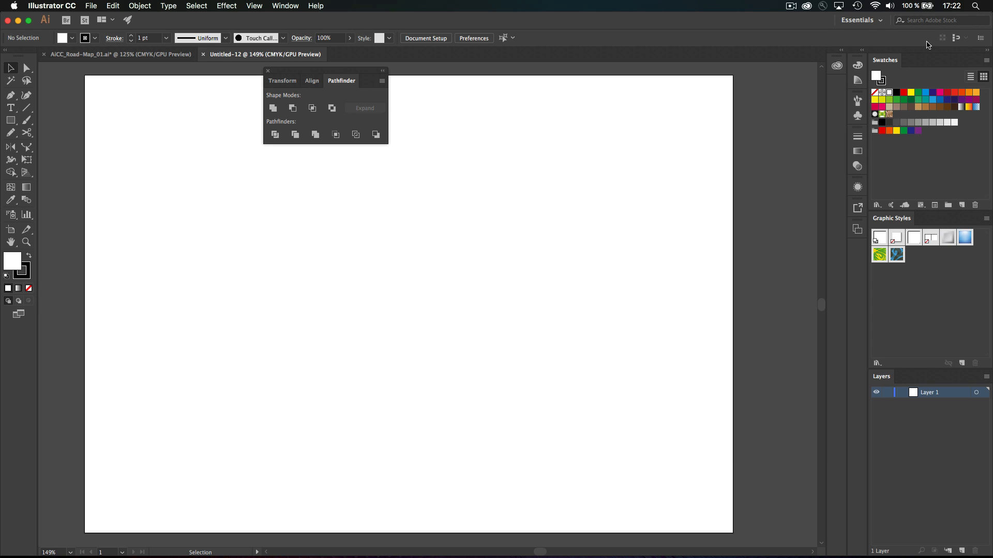
pyautogui.click(881, 20)
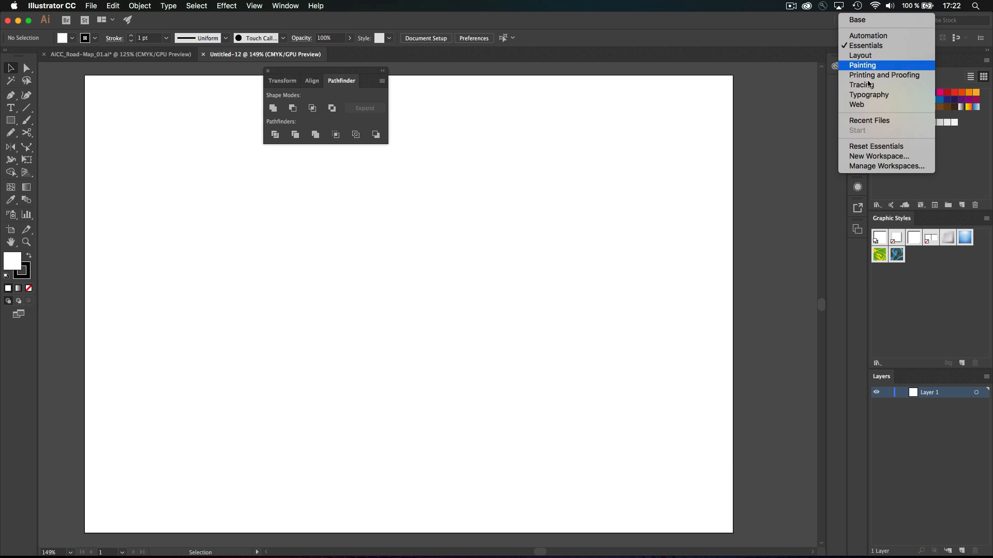
pyautogui.click(880, 148)
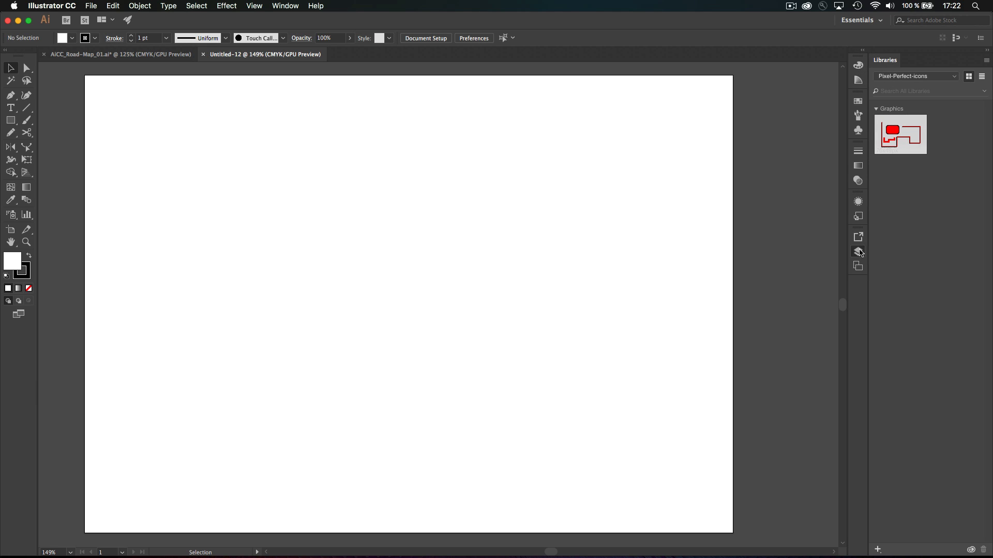
# Step: Dock Swatches, Graphic Styles and Layers as separate stacked groups in a new outermost column beside Libraries
pyautogui.moveTo(859, 252); pyautogui.dragTo(991, 174)
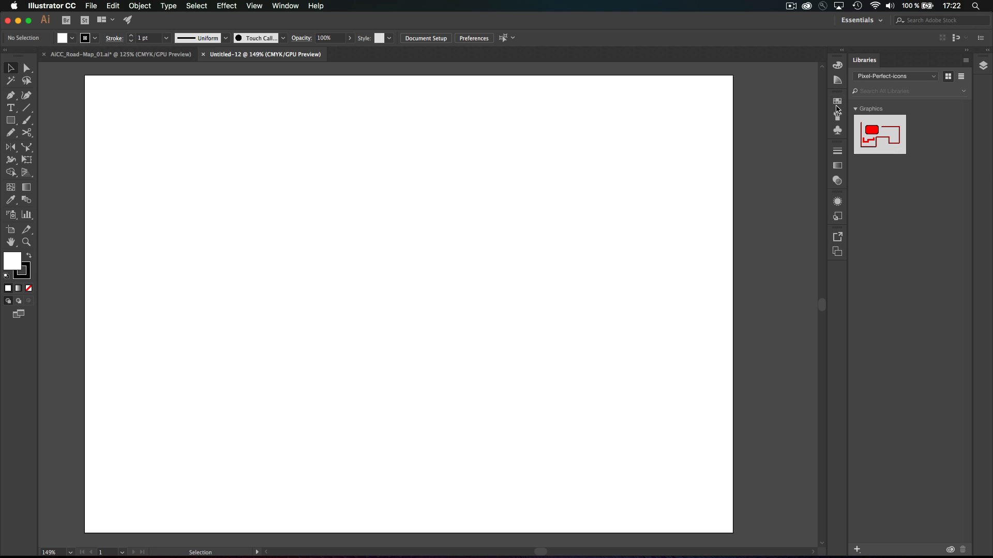
pyautogui.moveTo(837, 101); pyautogui.dragTo(984, 56)
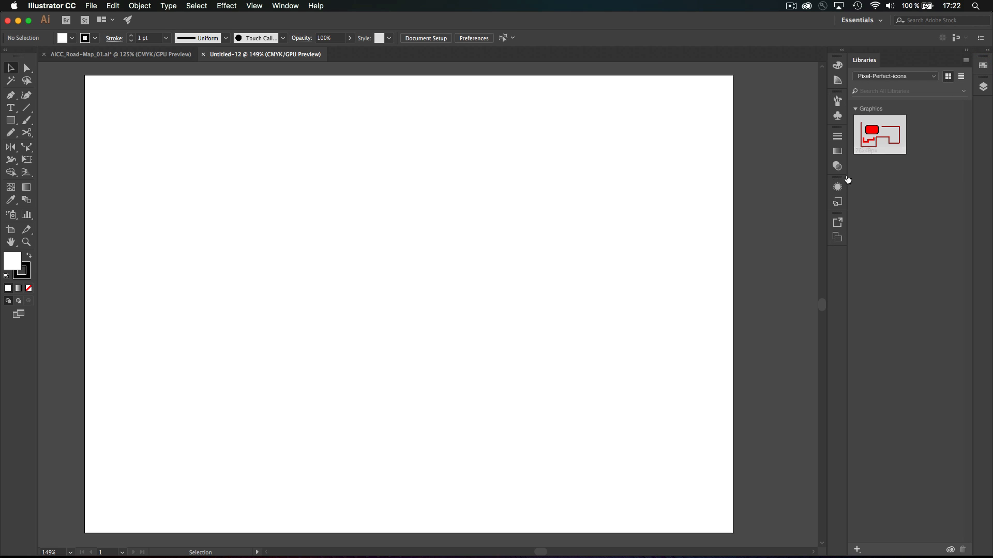
pyautogui.moveTo(838, 204); pyautogui.dragTo(983, 78)
pyautogui.click(277, 5)
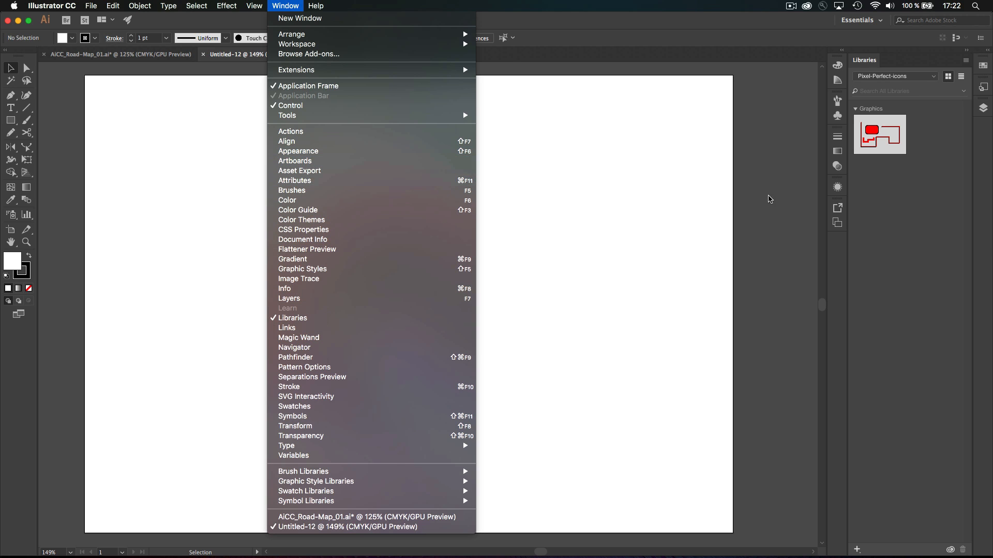
pyautogui.click(838, 189)
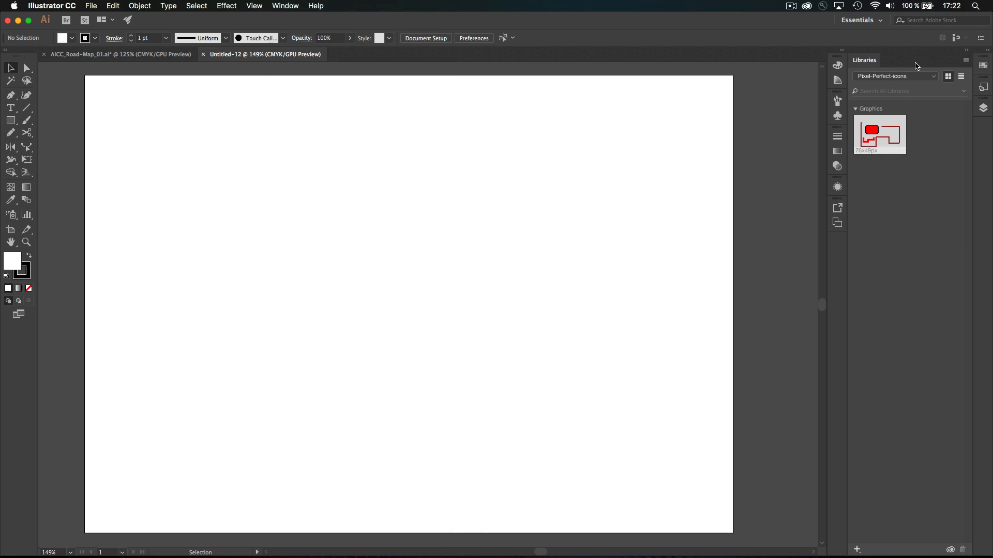
# Step: Move the Libraries column to the canvas side of the icon dock, collapse it, and expand the Swatches, Graphic Styles and Layers column
pyautogui.moveTo(864, 65); pyautogui.dragTo(826, 66)
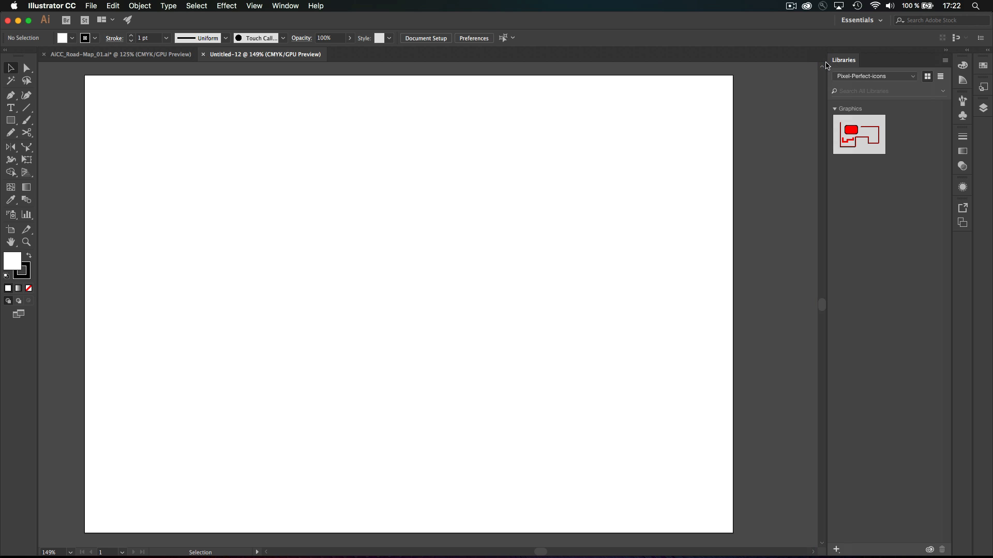
pyautogui.click(946, 51)
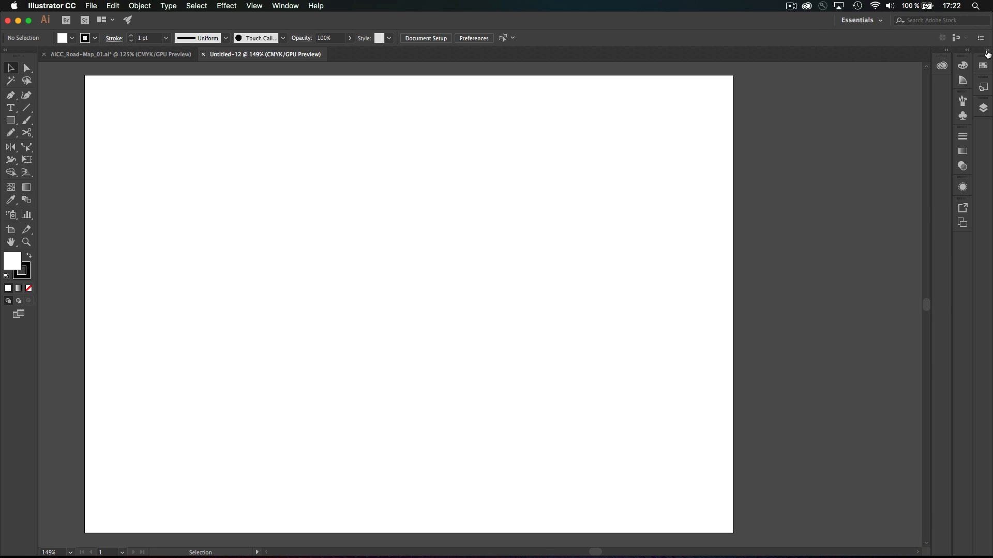
pyautogui.click(987, 50)
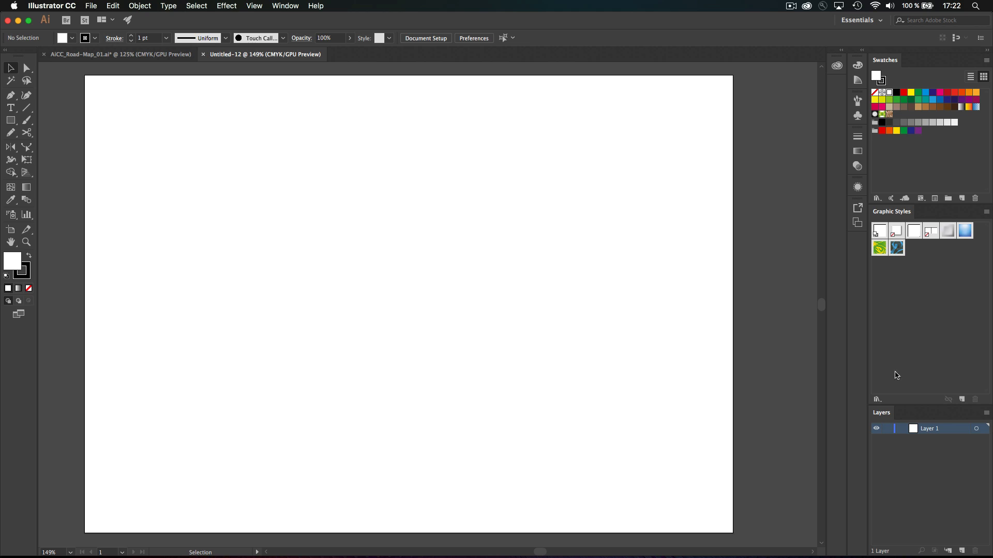
# Step: Shorten the Swatches and Graphic Styles panels to give the Layers panel more height
pyautogui.moveTo(903, 406); pyautogui.dragTo(902, 290)
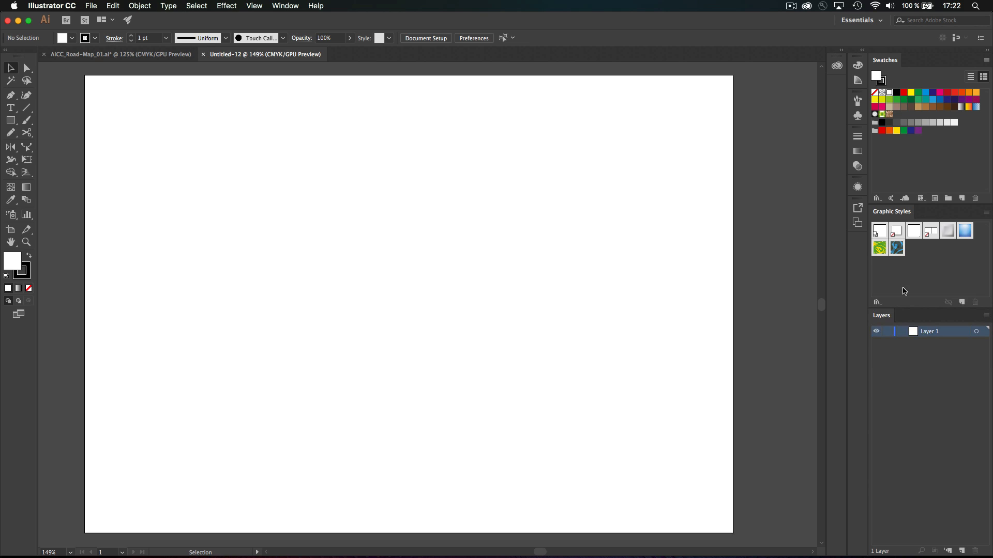
pyautogui.moveTo(936, 205); pyautogui.dragTo(937, 181)
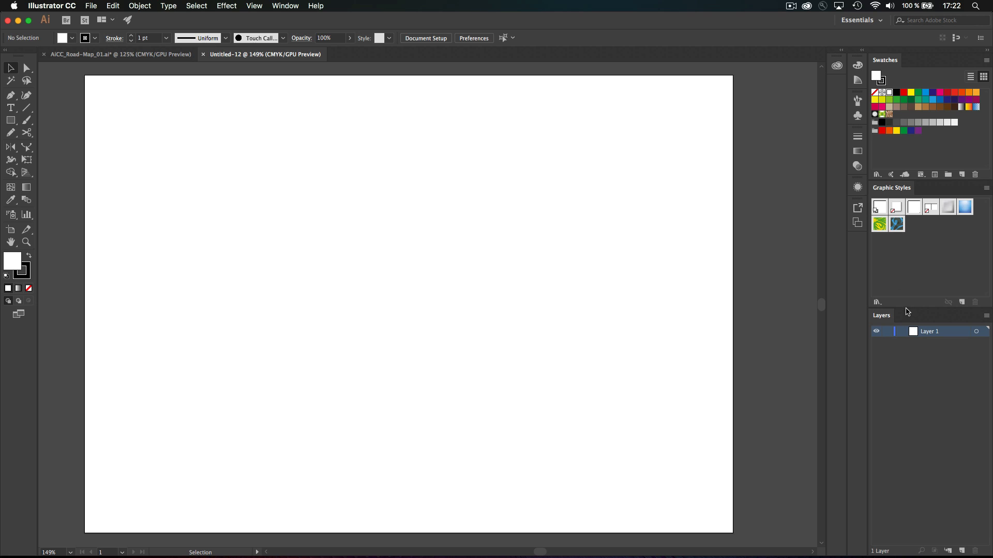
pyautogui.moveTo(906, 309); pyautogui.dragTo(904, 289)
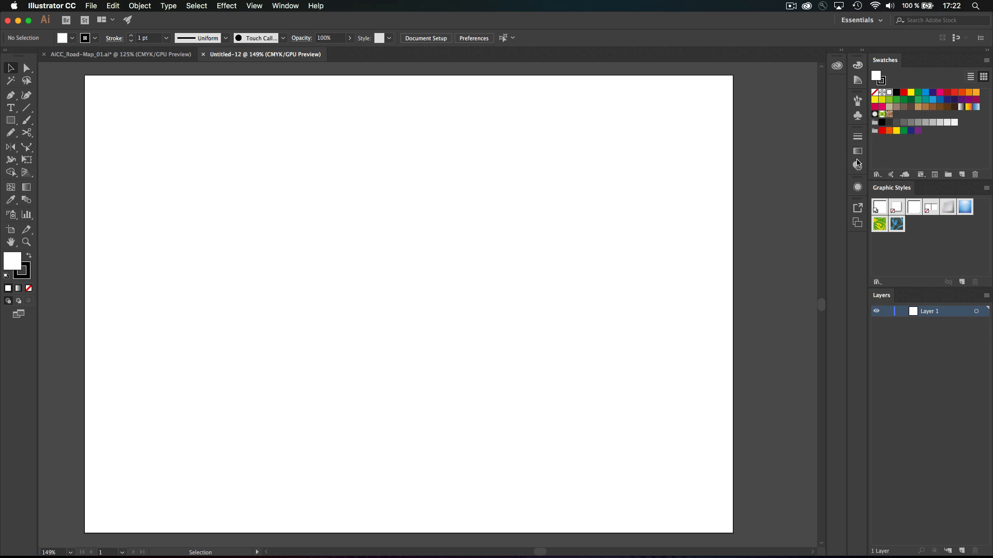
# Step: Open the Appearance panel, make it slightly taller and collapse it again
pyautogui.click(857, 187)
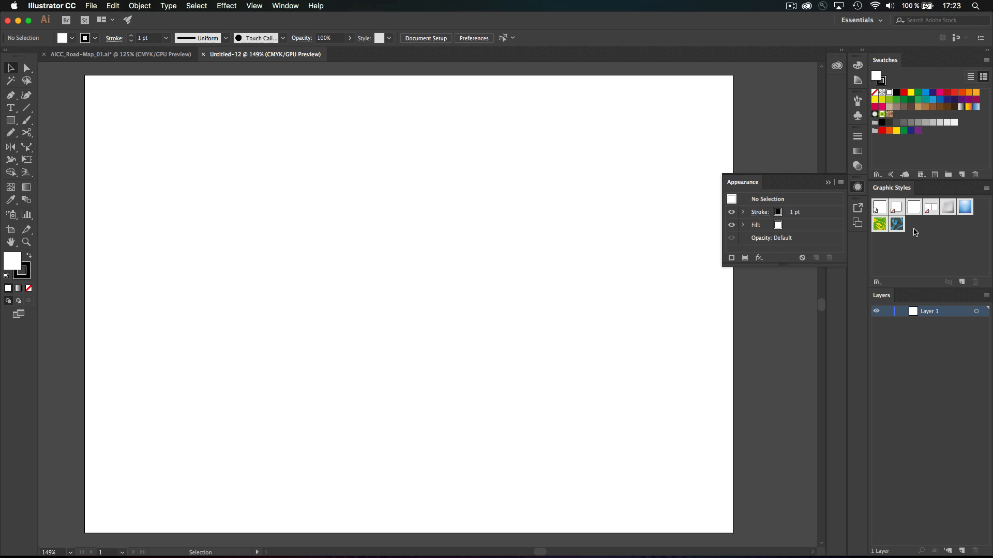
pyautogui.moveTo(818, 263); pyautogui.dragTo(819, 285)
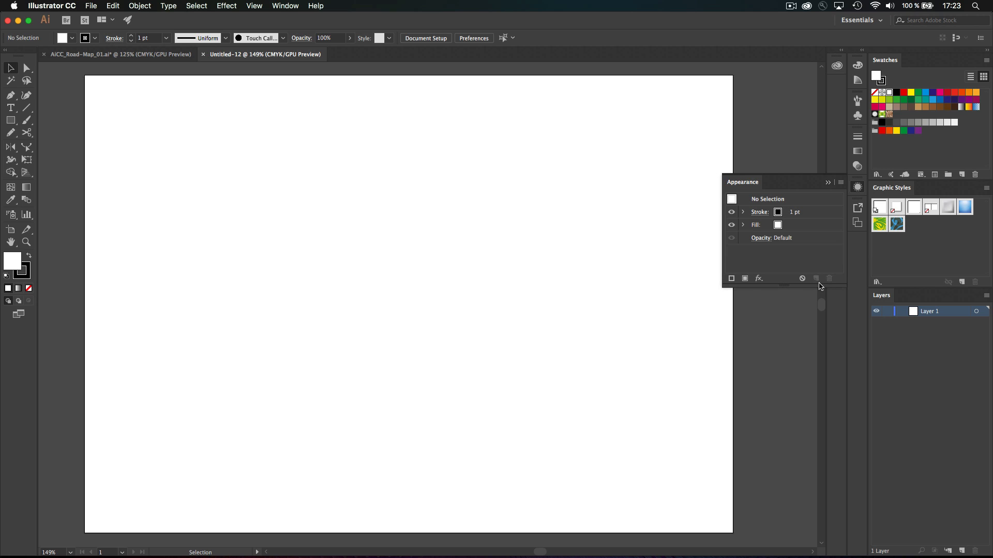
pyautogui.click(857, 189)
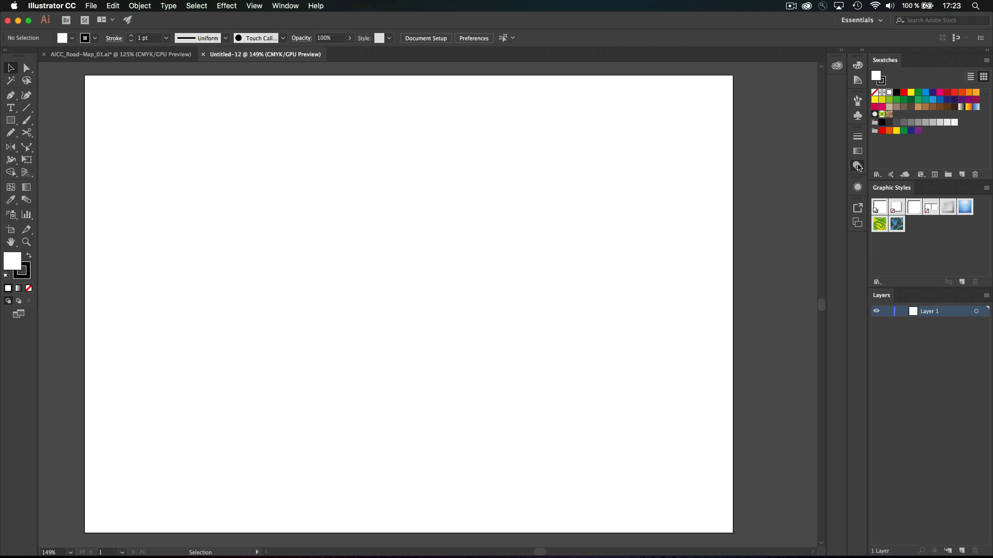
# Step: Examine the collapsed Transparency, Gradient, Stroke, Symbols, Color, Color Guide and Brushes panels
pyautogui.click(857, 166)
pyautogui.click(857, 151)
pyautogui.click(857, 137)
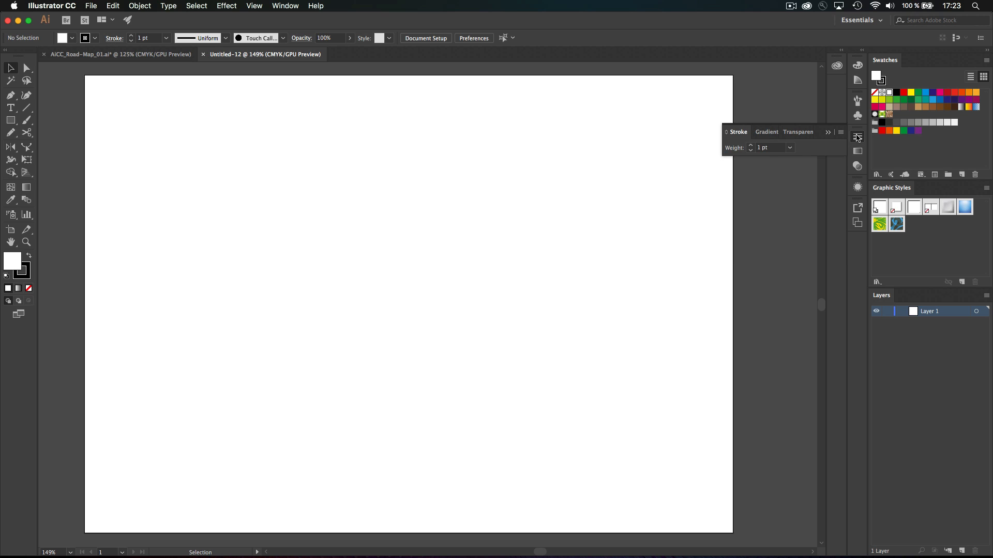
pyautogui.click(857, 137)
pyautogui.click(858, 116)
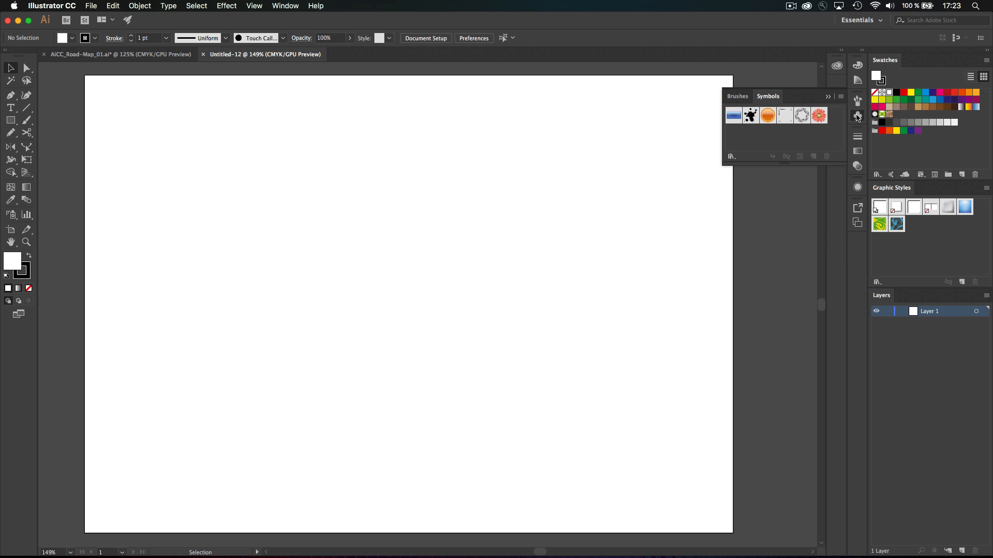
pyautogui.click(857, 66)
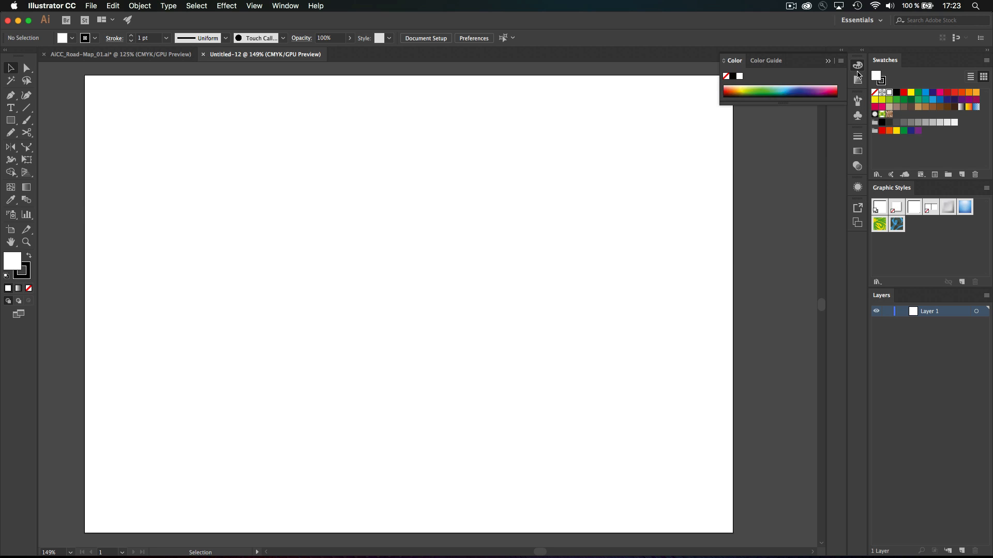
pyautogui.click(857, 81)
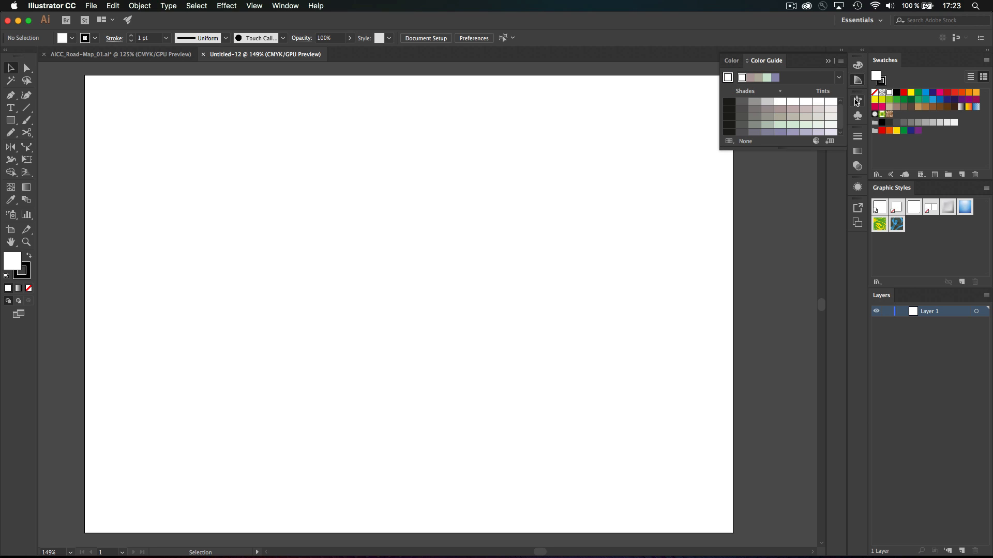
pyautogui.click(857, 102)
pyautogui.click(857, 117)
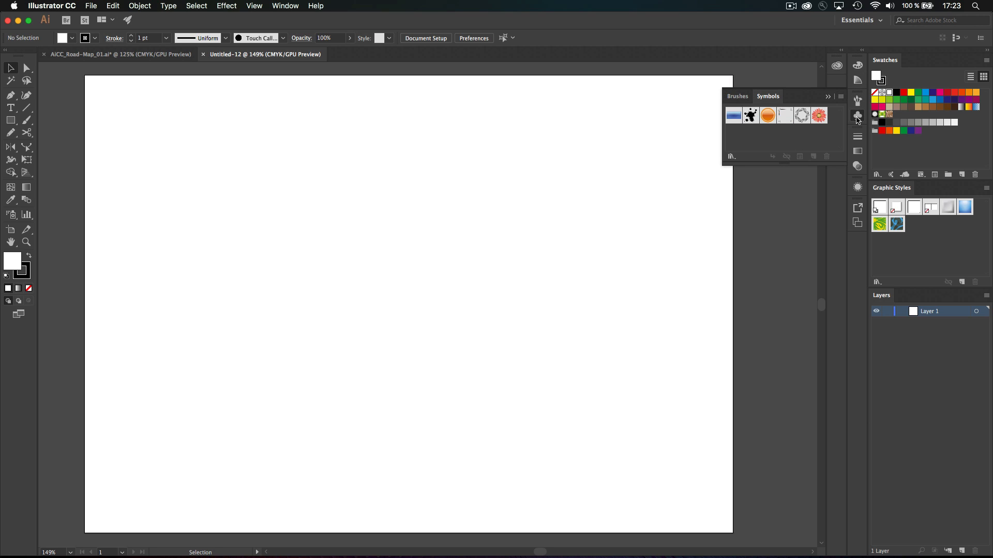
pyautogui.click(857, 117)
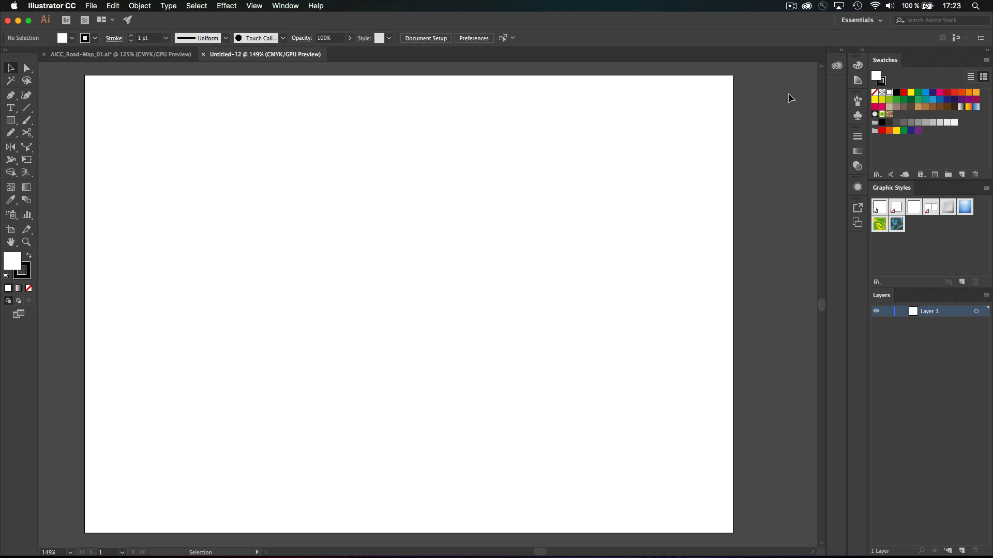
pyautogui.click(861, 19)
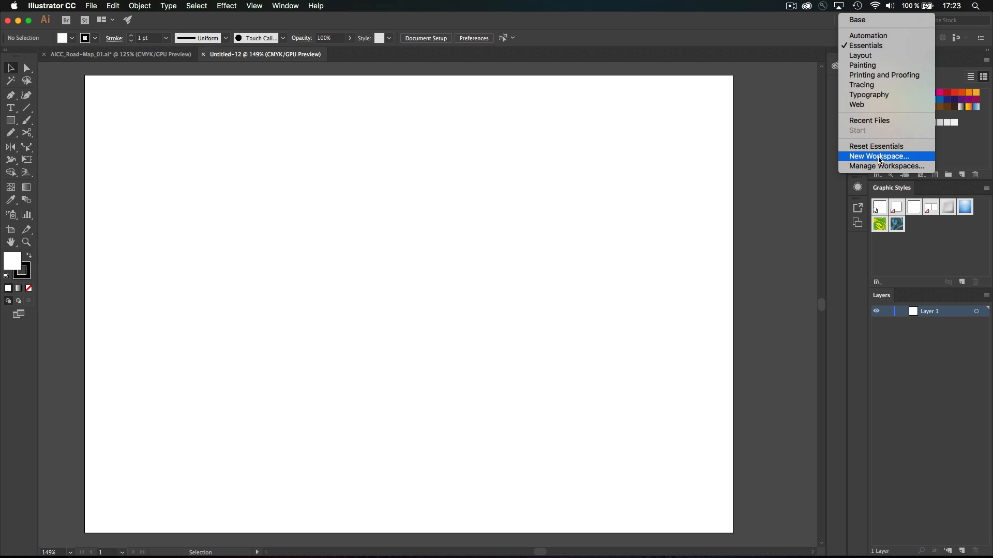
pyautogui.click(751, 163)
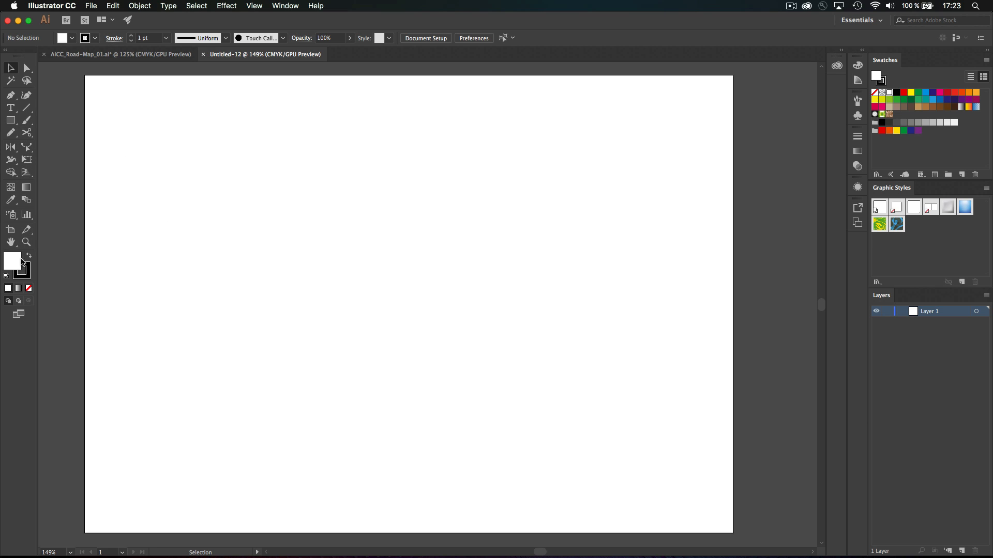
# Step: Draw a rectangle about 100.6 x 53 mm in the upper part of the artboard and show the transparency grid
pyautogui.click(10, 120)
pyautogui.moveTo(259, 168); pyautogui.dragTo(479, 284)
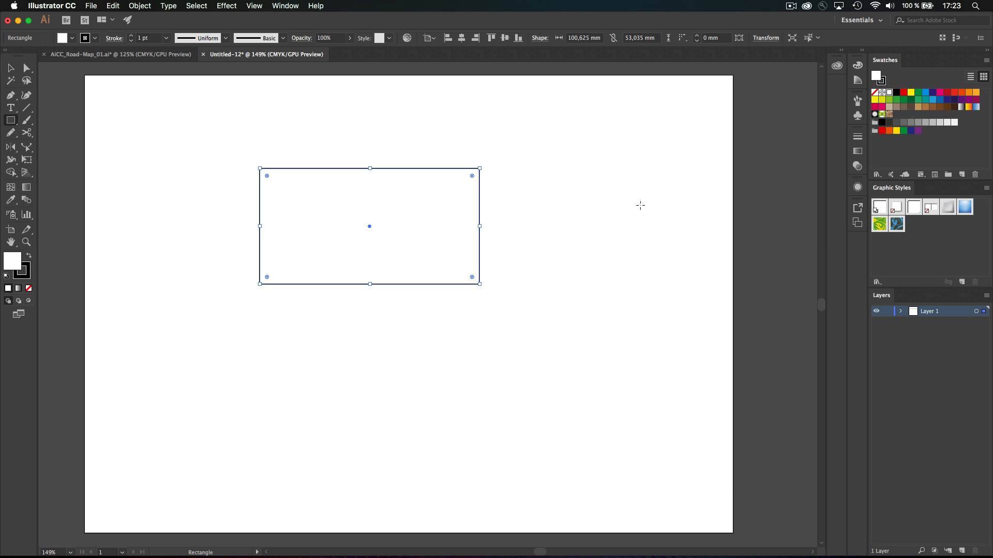
pyautogui.press('shift+super+d')
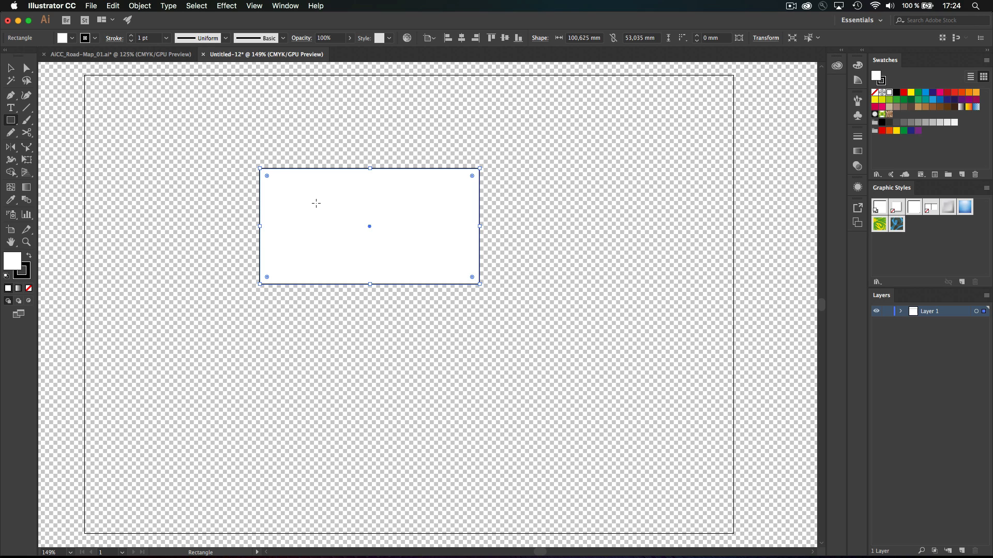
# Step: Display the rectangle's Appearance attributes and examine its stroke and opacity options
pyautogui.click(857, 187)
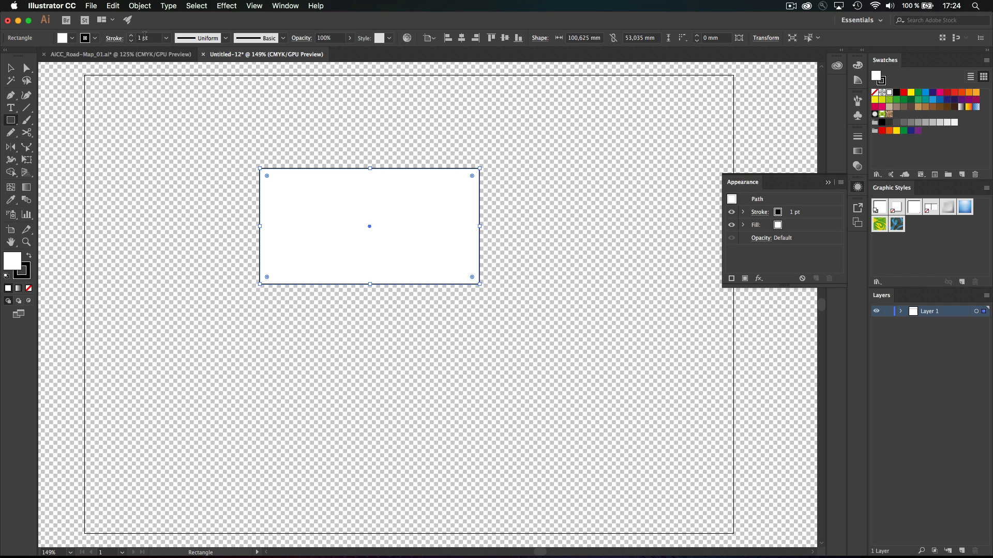
pyautogui.click(112, 40)
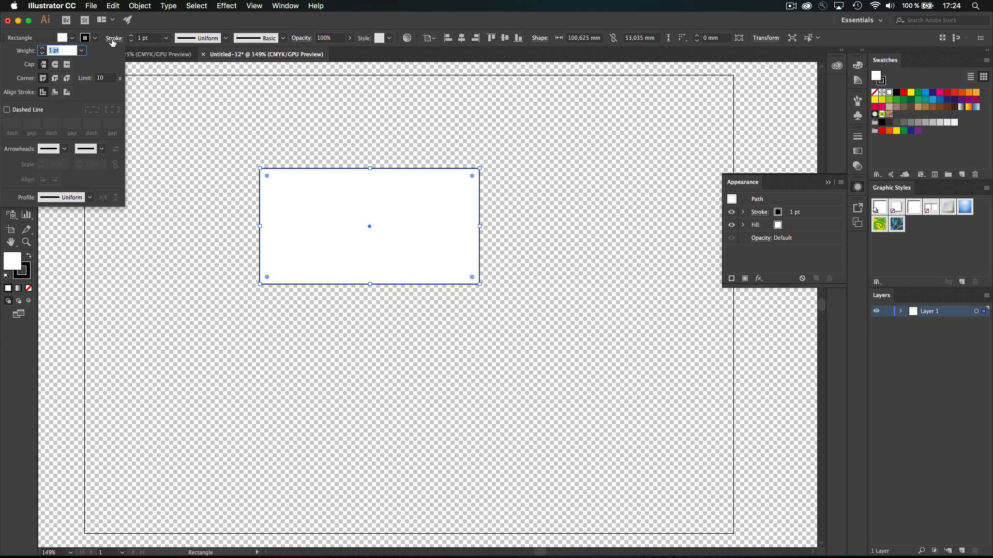
pyautogui.click(301, 40)
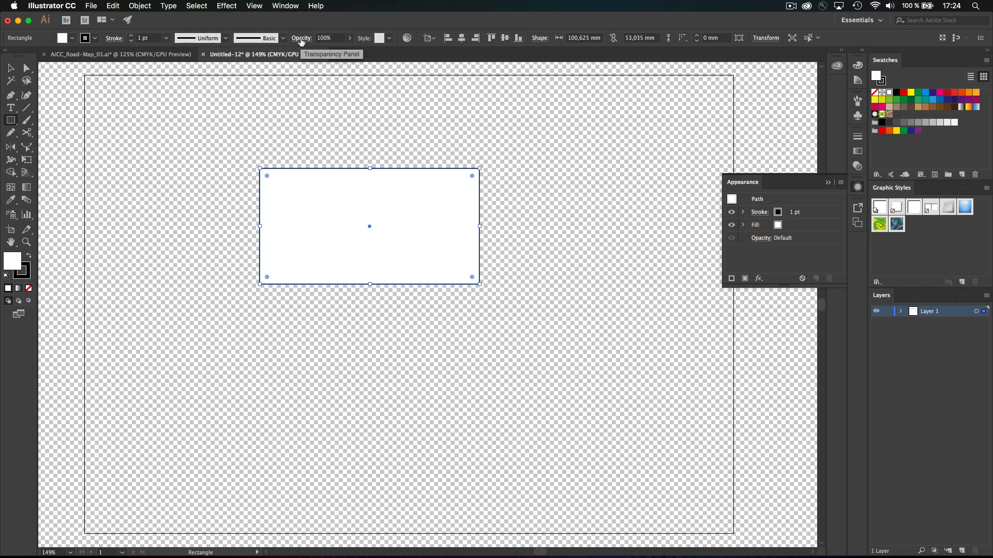
pyautogui.click(300, 41)
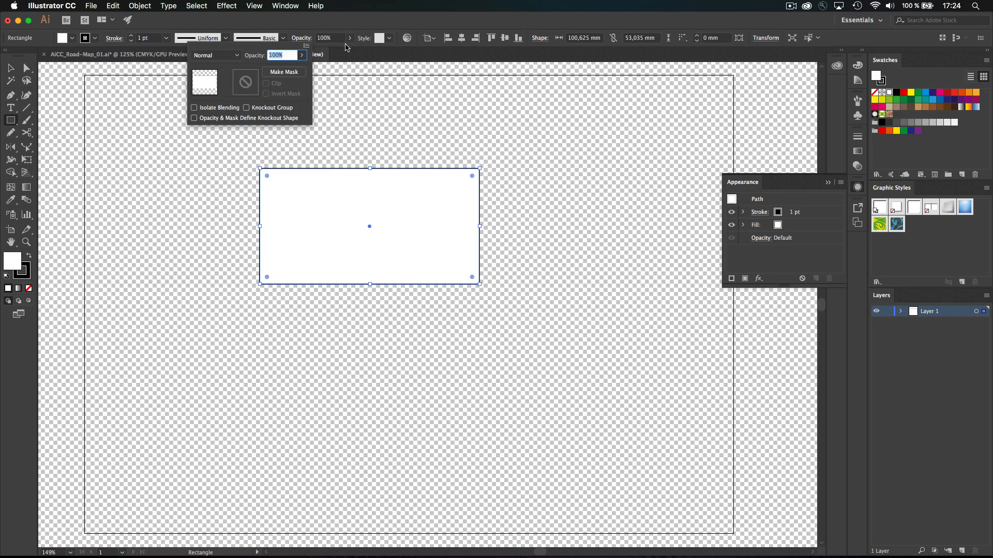
# Step: Examine the rectangle's shape and transform options, deselect it and select it again to compare the available attributes
pyautogui.click(541, 39)
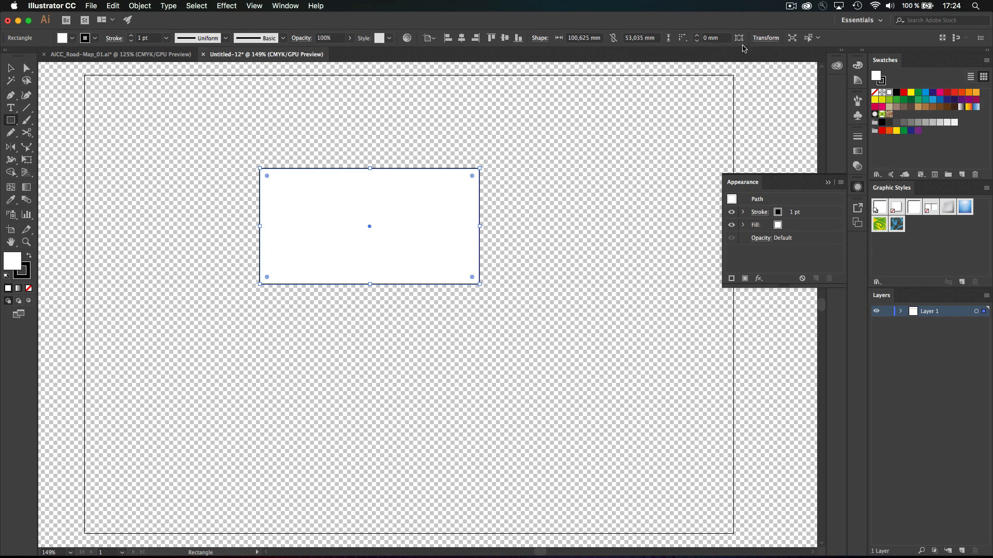
pyautogui.click(768, 38)
pyautogui.click(770, 40)
pyautogui.click(11, 68)
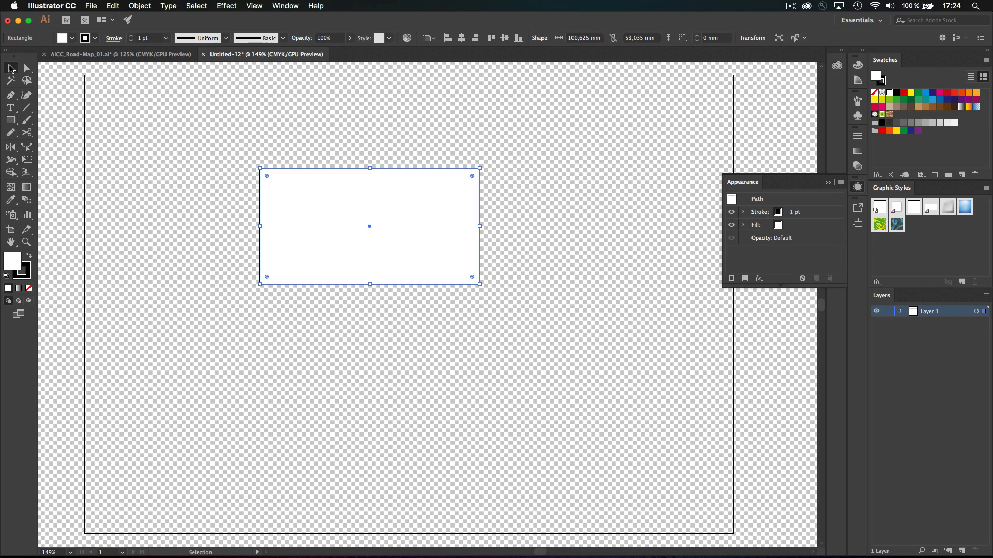
pyautogui.click(155, 126)
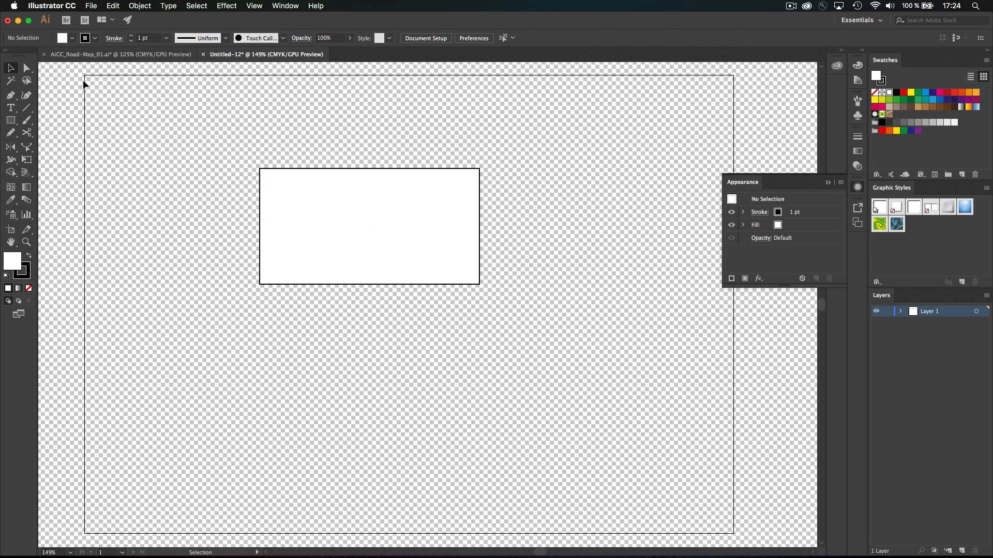
pyautogui.click(312, 211)
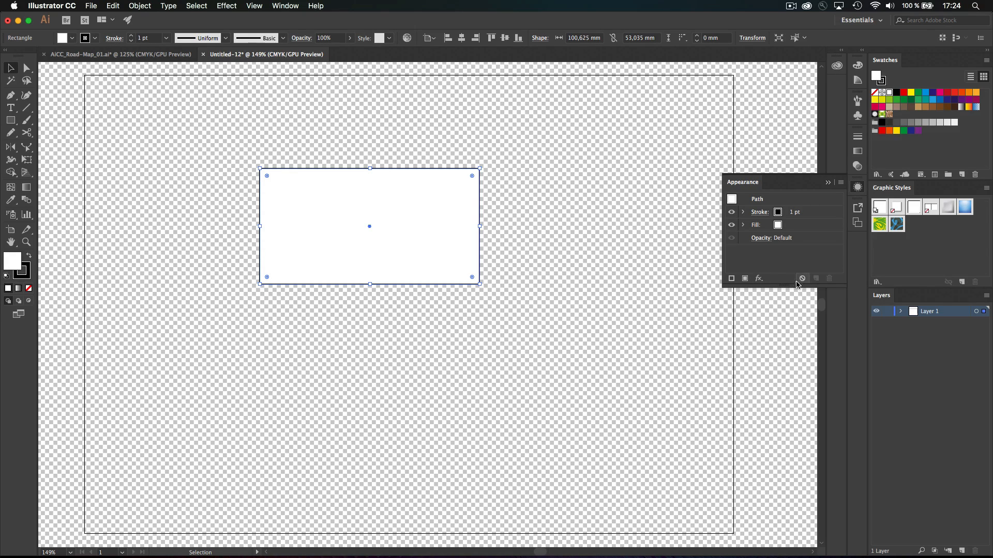
# Step: Make the Appearance panel taller and set the rectangle's fill to yellow
pyautogui.moveTo(788, 285); pyautogui.dragTo(789, 316)
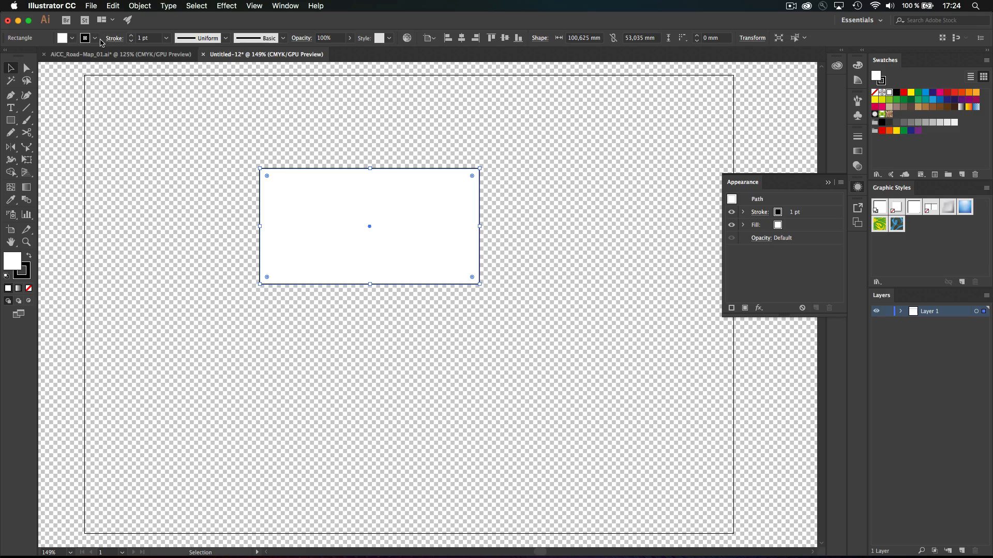
pyautogui.press('space')
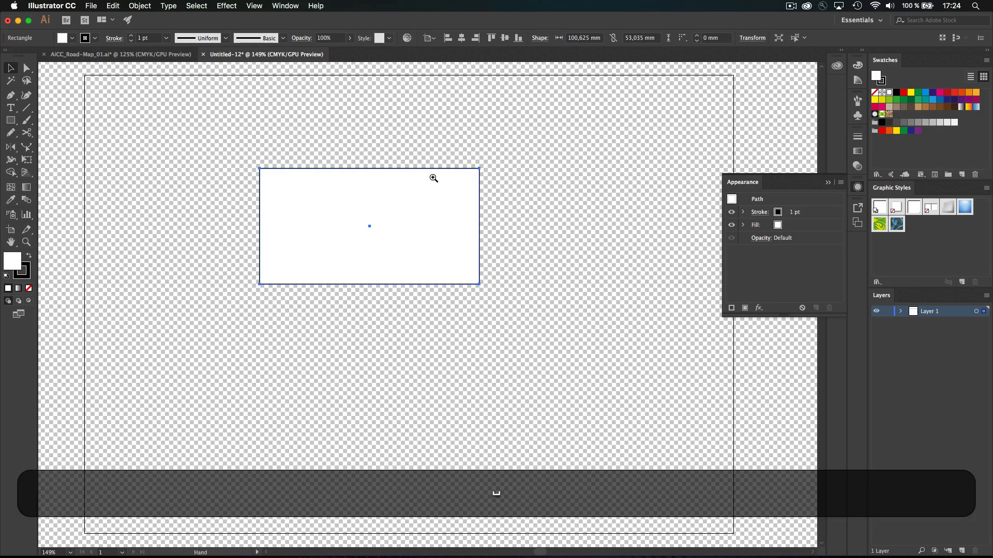
pyautogui.moveTo(228, 155); pyautogui.dragTo(321, 214)
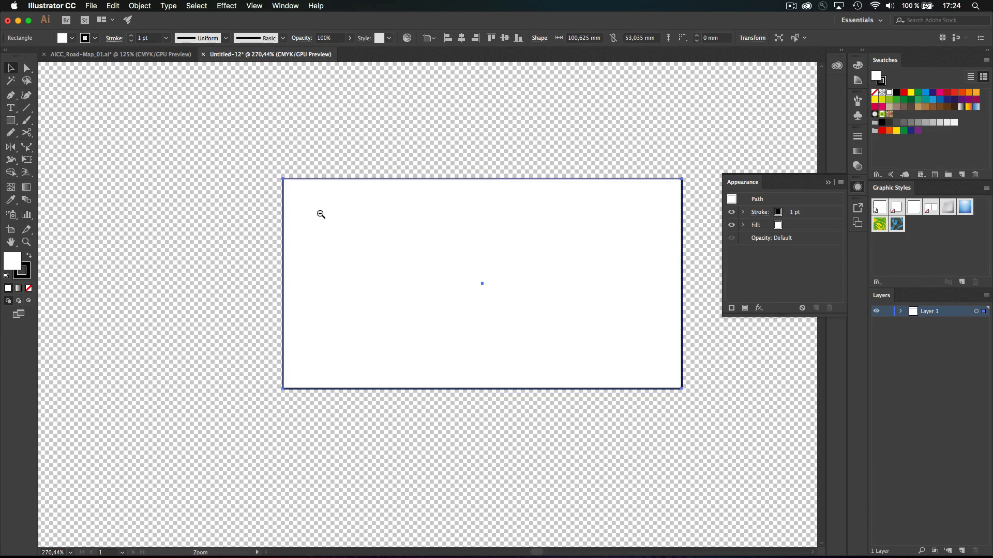
pyautogui.click(797, 225)
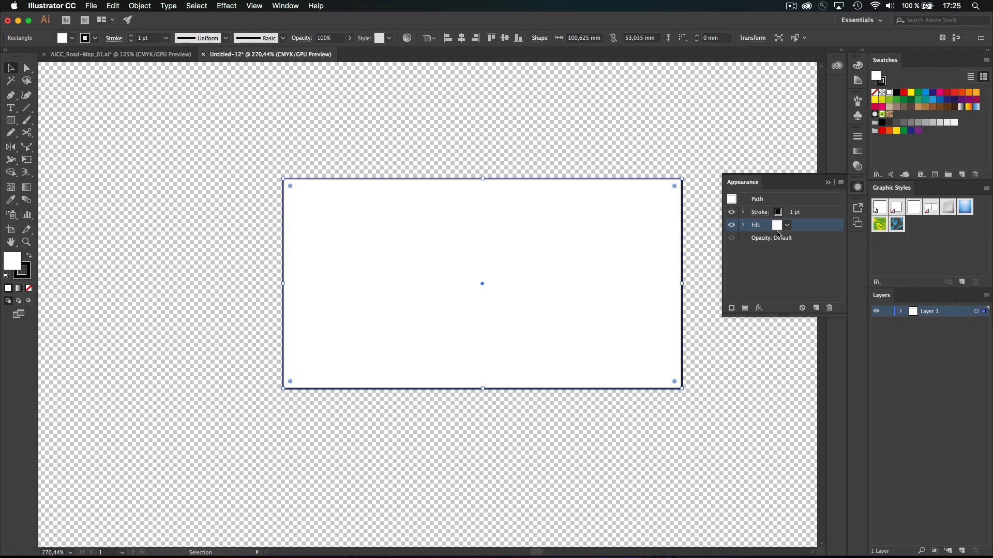
pyautogui.click(786, 225)
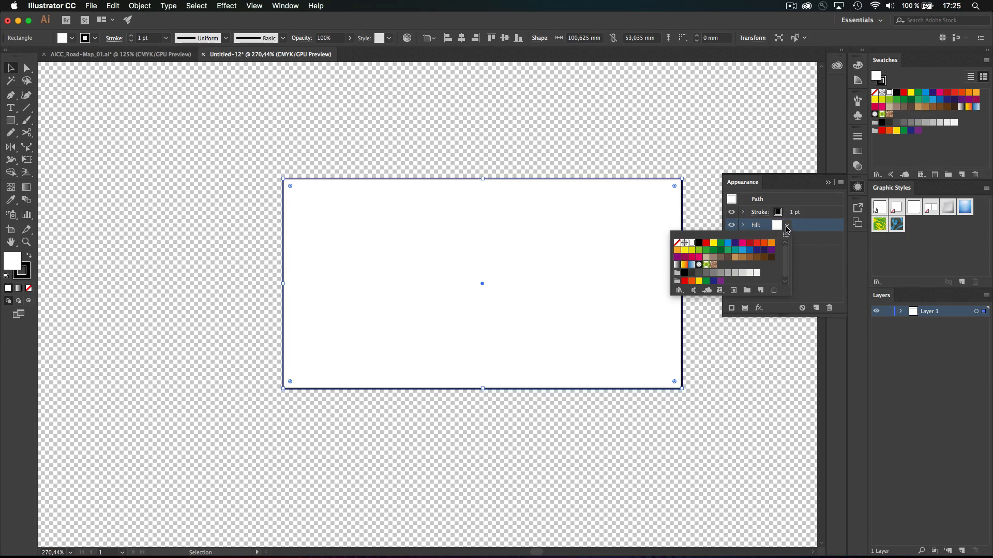
pyautogui.click(713, 243)
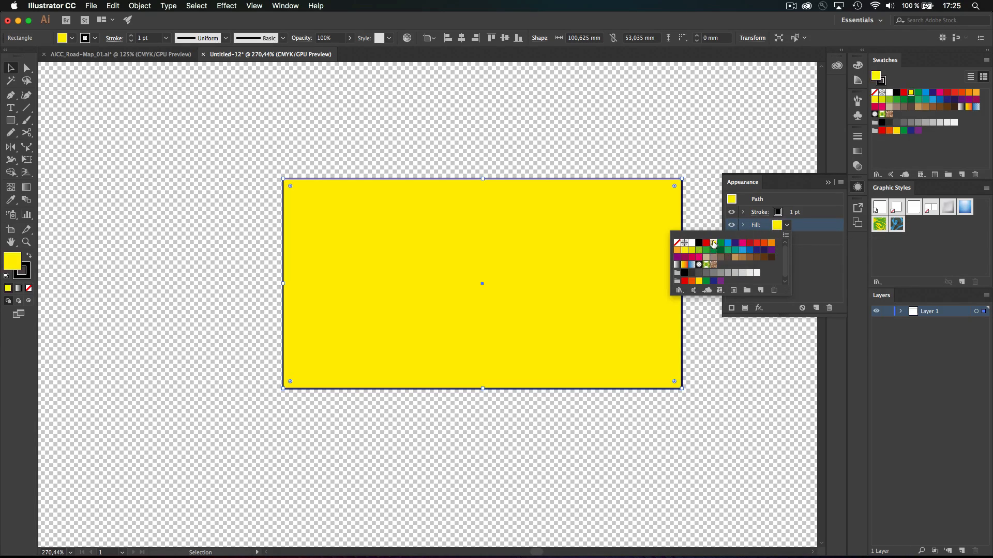
# Step: Increase the weight of the rectangle's black stroke to 10 pt
pyautogui.click(794, 212)
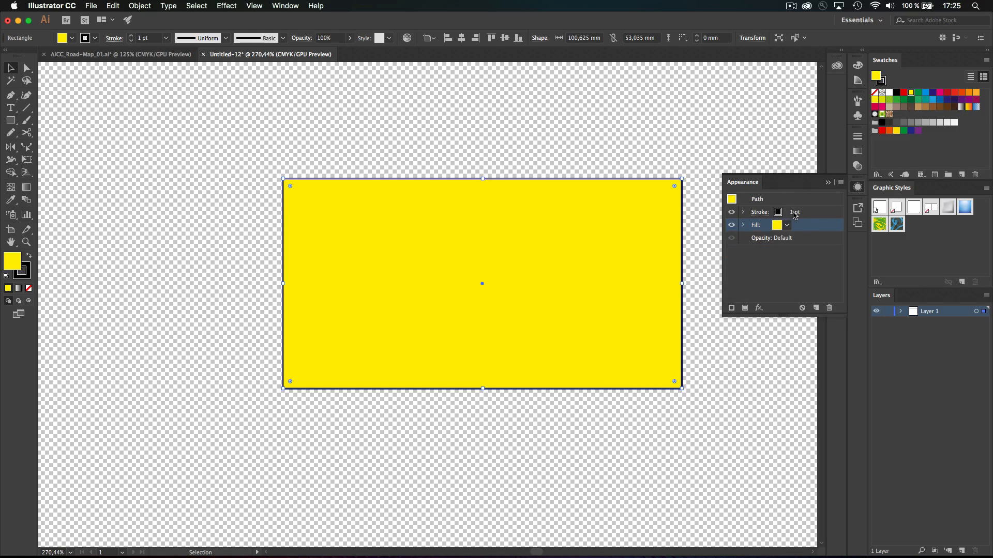
pyautogui.click(790, 212)
pyautogui.click(797, 211)
pyautogui.click(796, 211)
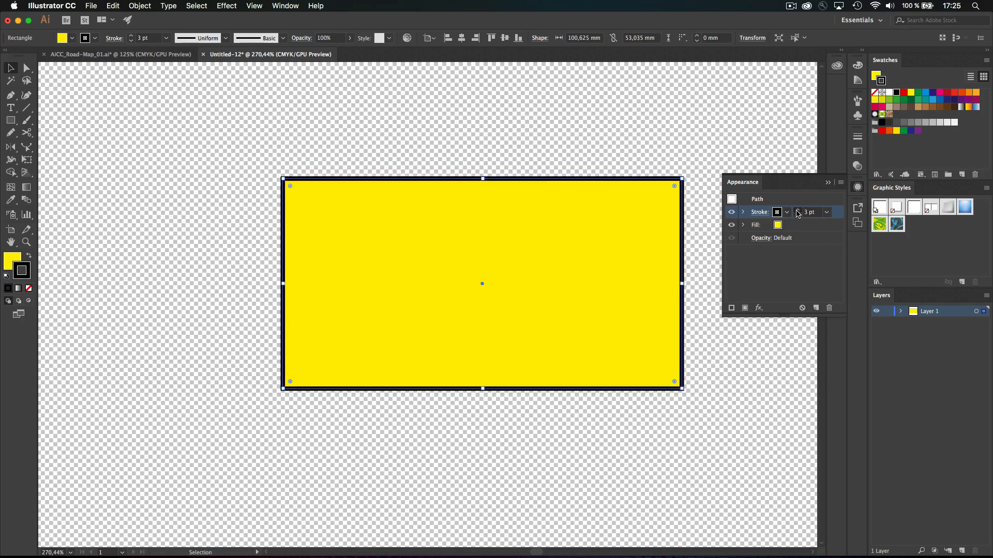
pyautogui.click(796, 211)
pyautogui.click(797, 211)
pyautogui.click(797, 211)
pyautogui.click(798, 211)
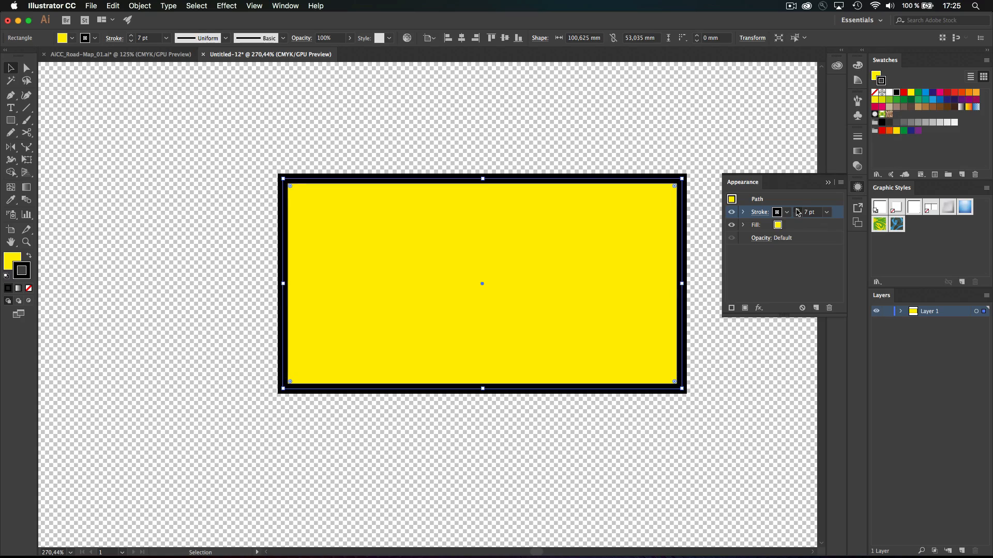
pyautogui.click(797, 210)
pyautogui.click(797, 210)
pyautogui.click(798, 210)
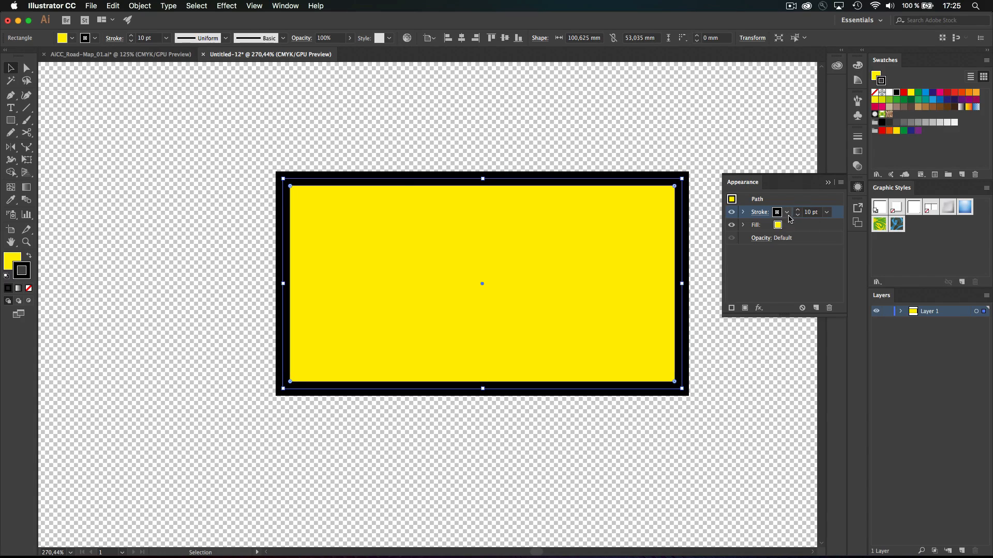
# Step: Align the black stroke to the outside of the rectangle and give it round-join corners
pyautogui.click(759, 213)
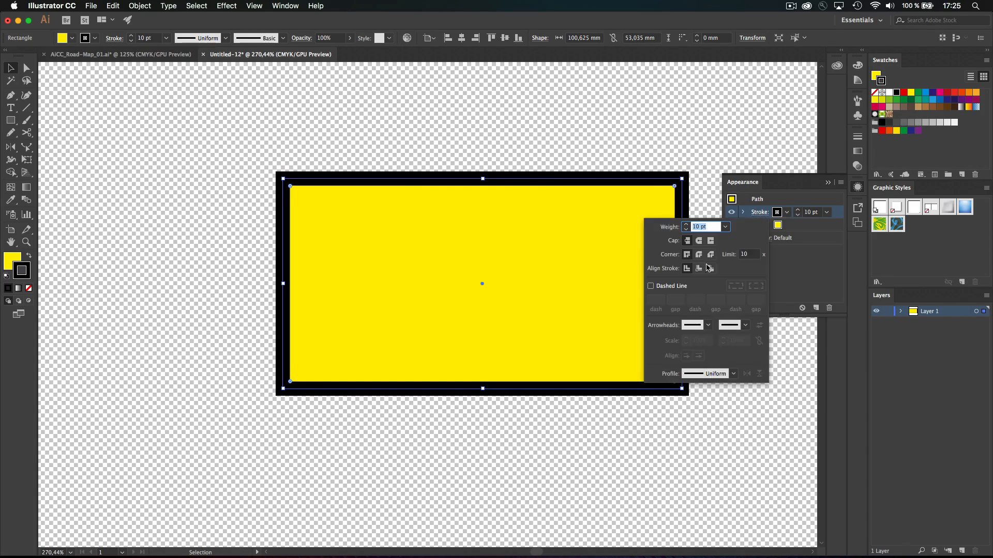
pyautogui.click(699, 269)
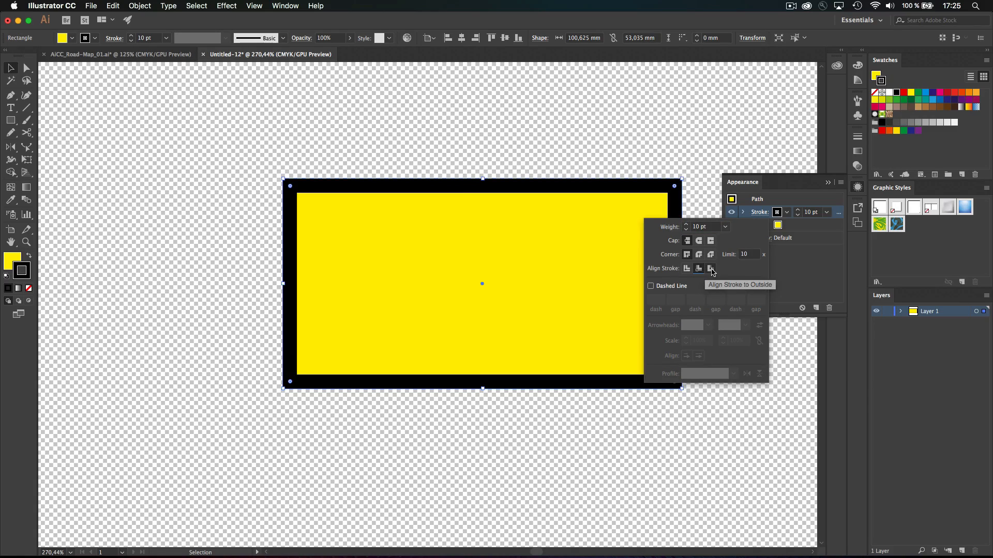
pyautogui.click(711, 269)
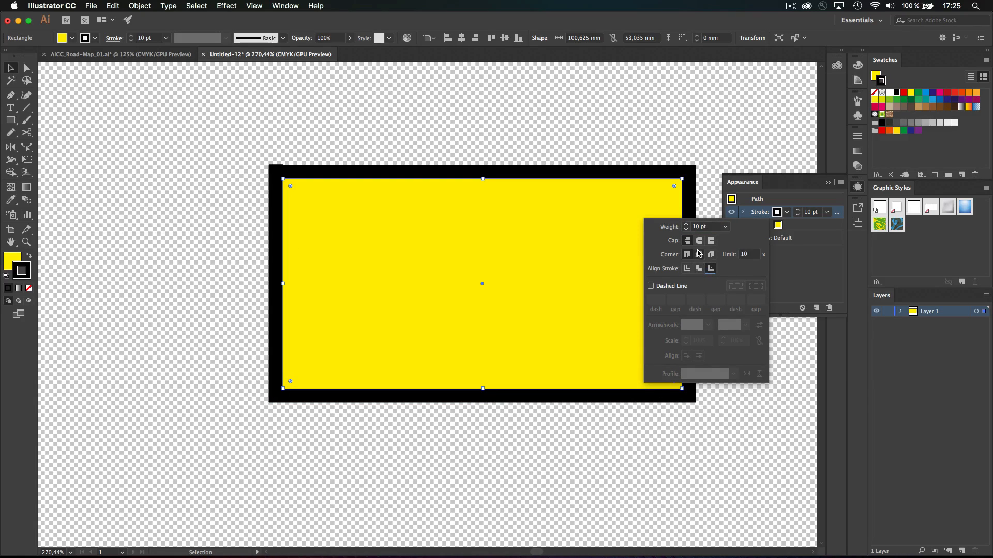
pyautogui.click(699, 255)
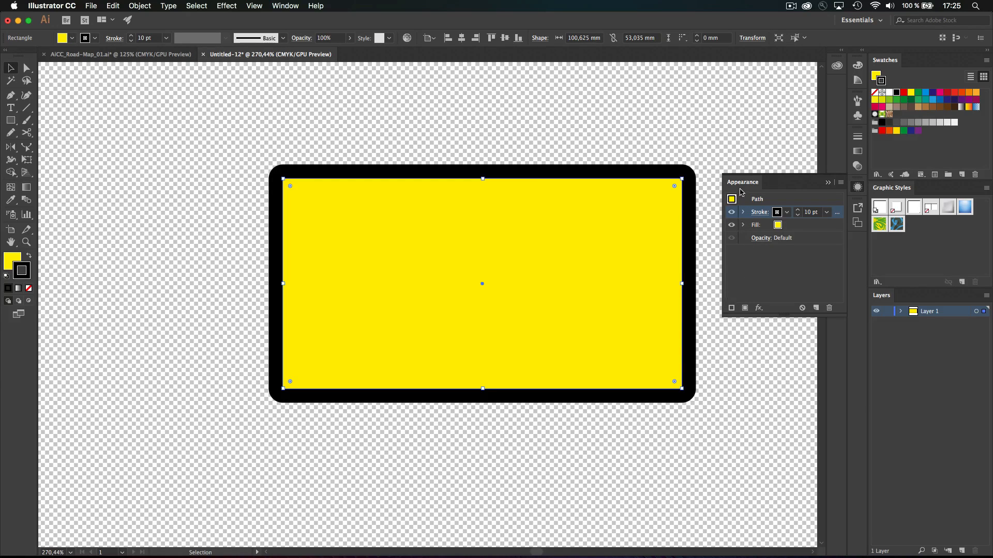
# Step: Add a second stroke to the rectangle and colour the lower of the two strokes blue
pyautogui.click(840, 183)
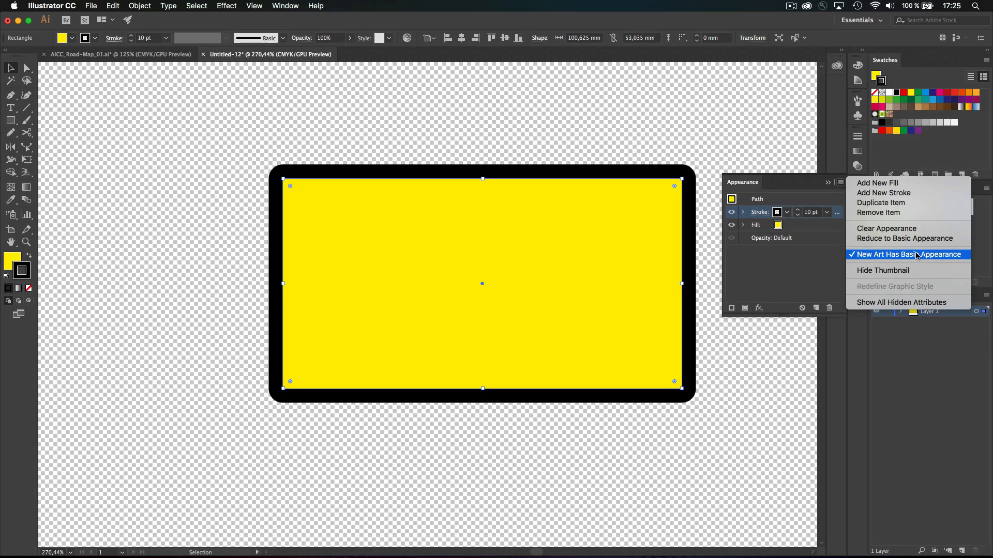
pyautogui.click(916, 195)
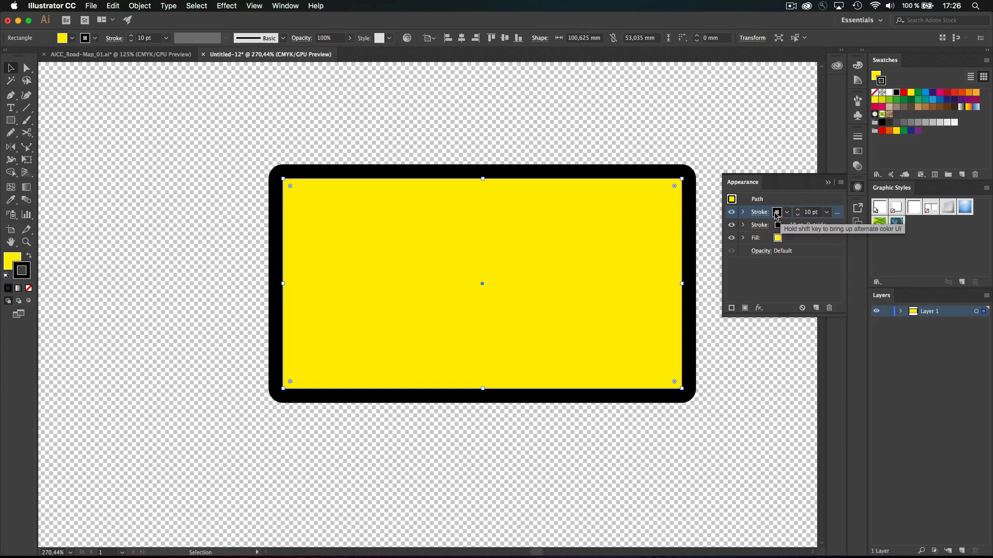
pyautogui.click(787, 226)
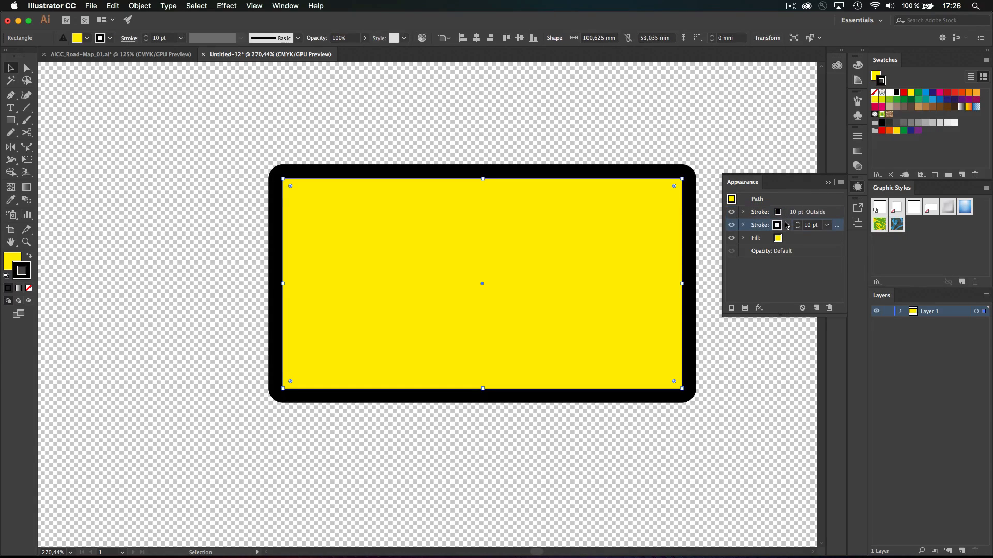
pyautogui.click(787, 227)
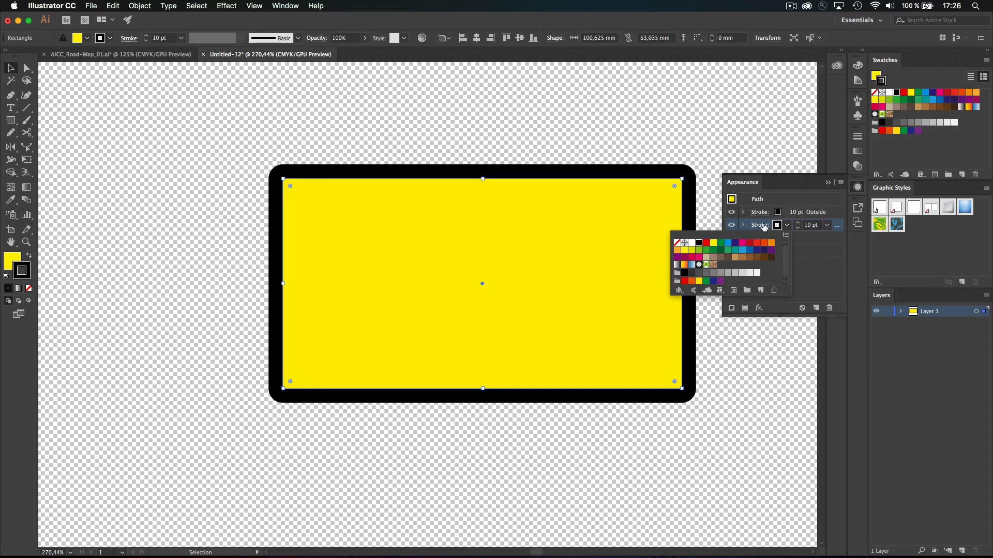
pyautogui.click(727, 243)
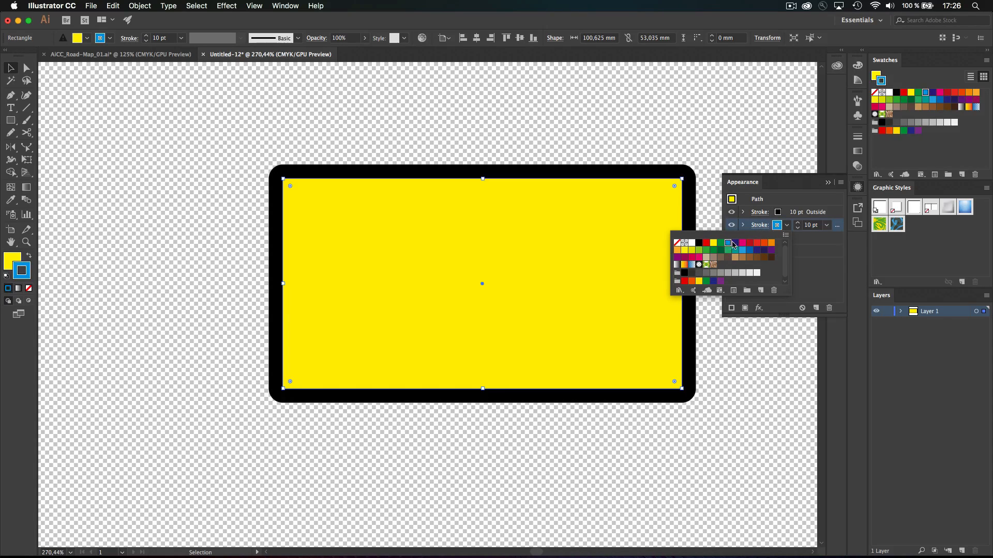
pyautogui.click(808, 257)
# Step: Increase the weight of the blue stroke to 20 pt
pyautogui.click(798, 223)
pyautogui.click(798, 224)
pyautogui.click(798, 224)
pyautogui.click(797, 223)
pyautogui.click(798, 223)
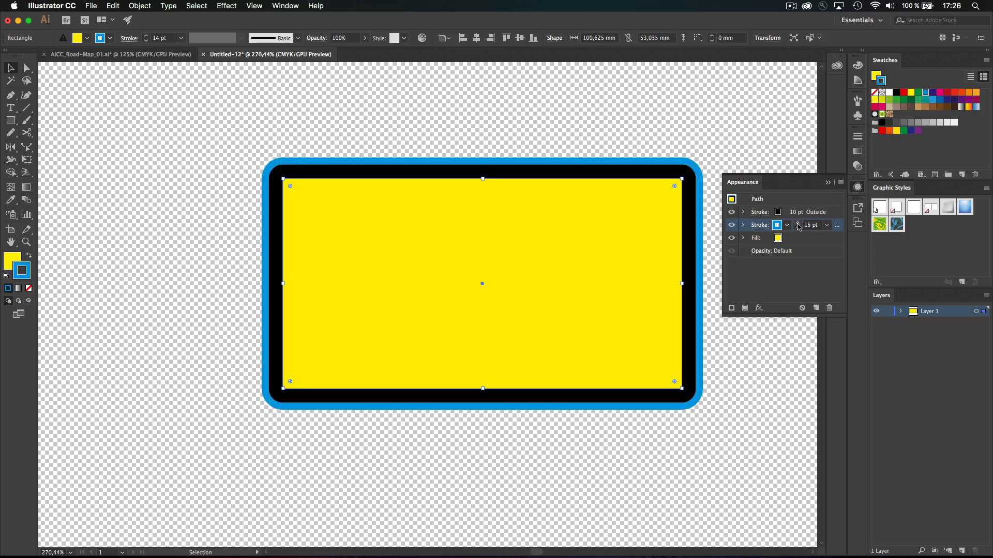
pyautogui.click(798, 224)
pyautogui.click(797, 224)
pyautogui.click(797, 224)
pyautogui.click(797, 224)
pyautogui.click(798, 223)
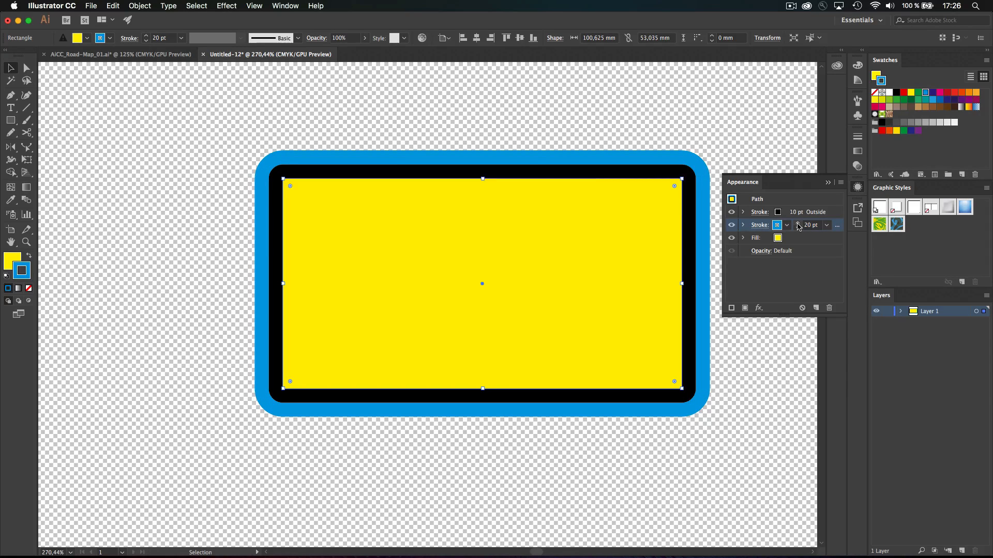
# Step: Add a third stroke and align the lowest blue stroke to the centre of the path
pyautogui.click(731, 309)
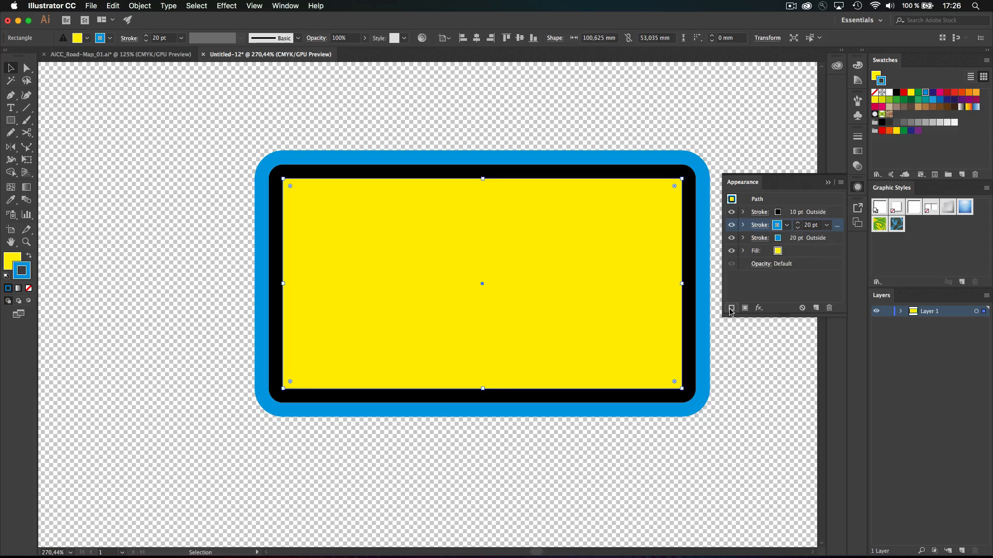
pyautogui.click(800, 241)
pyautogui.click(765, 241)
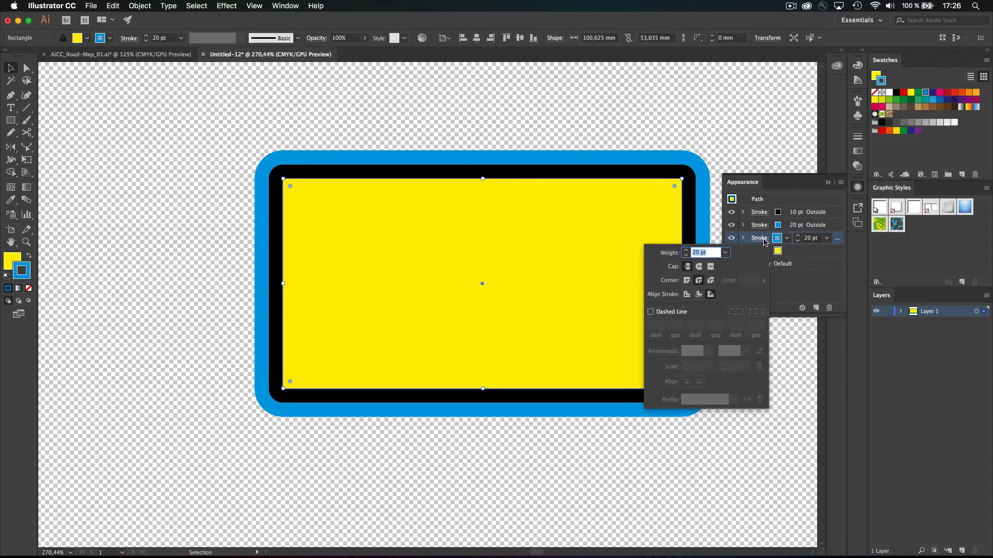
pyautogui.click(687, 294)
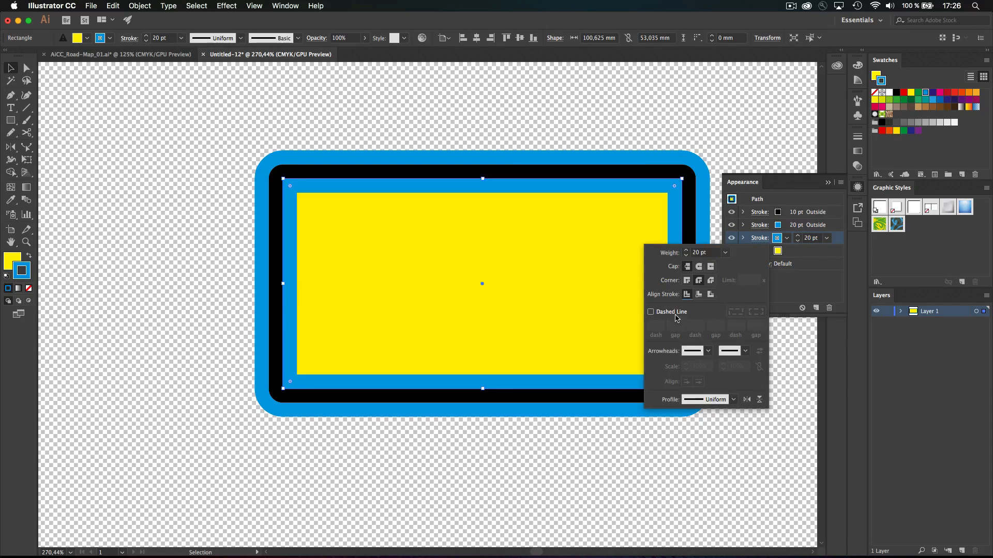
# Step: Turn the lowest blue stroke into a dashed line with 8 pt dashes
pyautogui.click(651, 311)
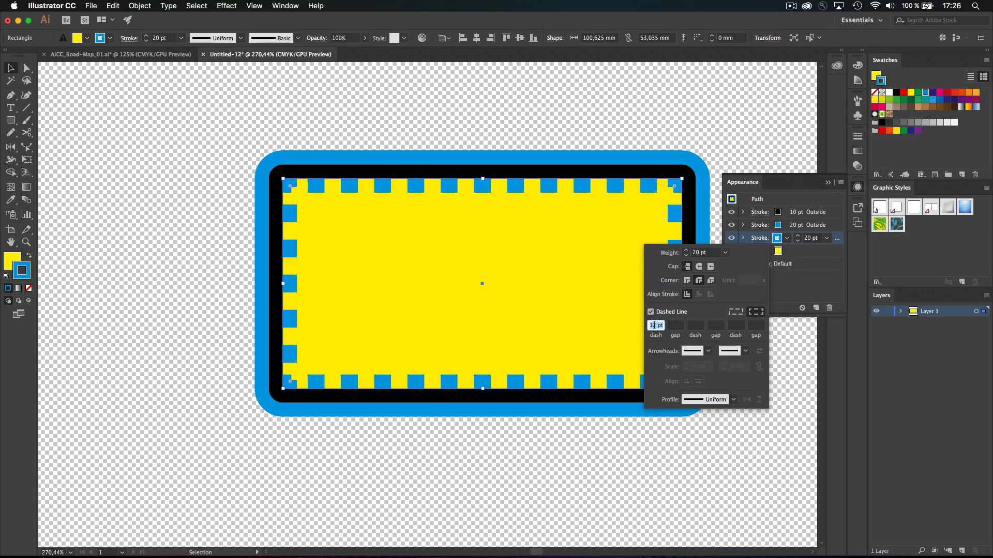
pyautogui.write('8')
pyautogui.press('Return')
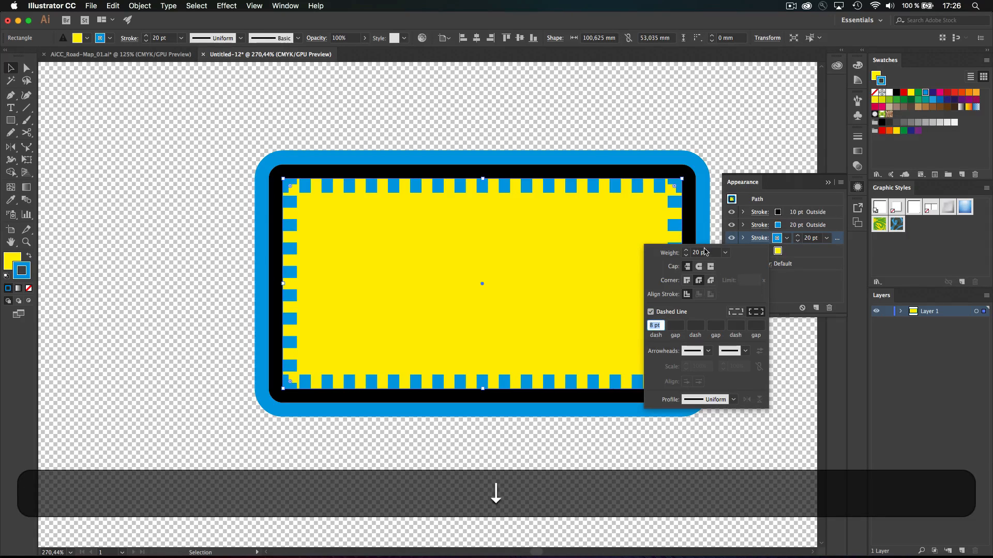
# Step: Reduce the dashed stroke's weight to 4 pt and change its colour to red
pyautogui.click(705, 253)
pyautogui.write('10')
pyautogui.press('Return')
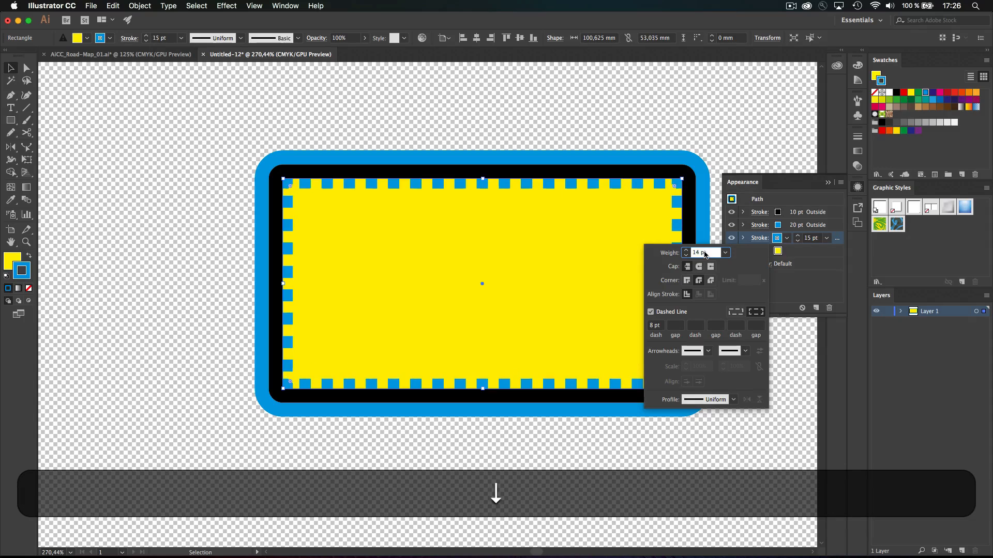
pyautogui.write('5')
pyautogui.press('Return')
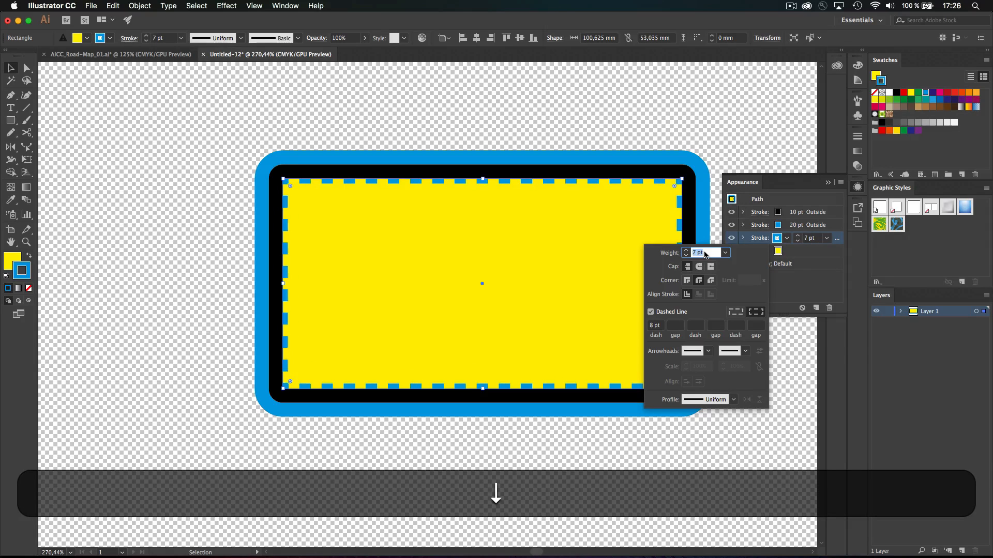
pyautogui.press('Return')
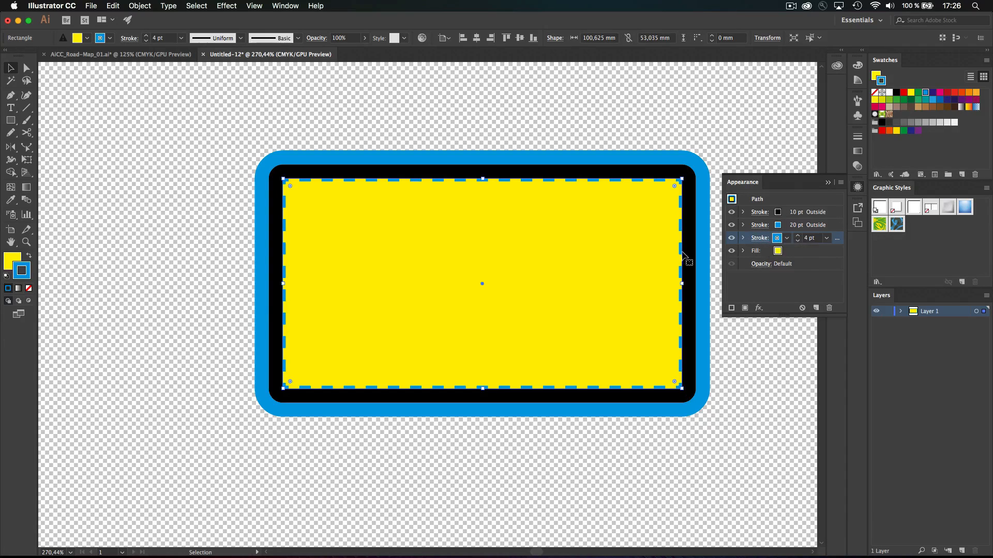
pyautogui.click(786, 238)
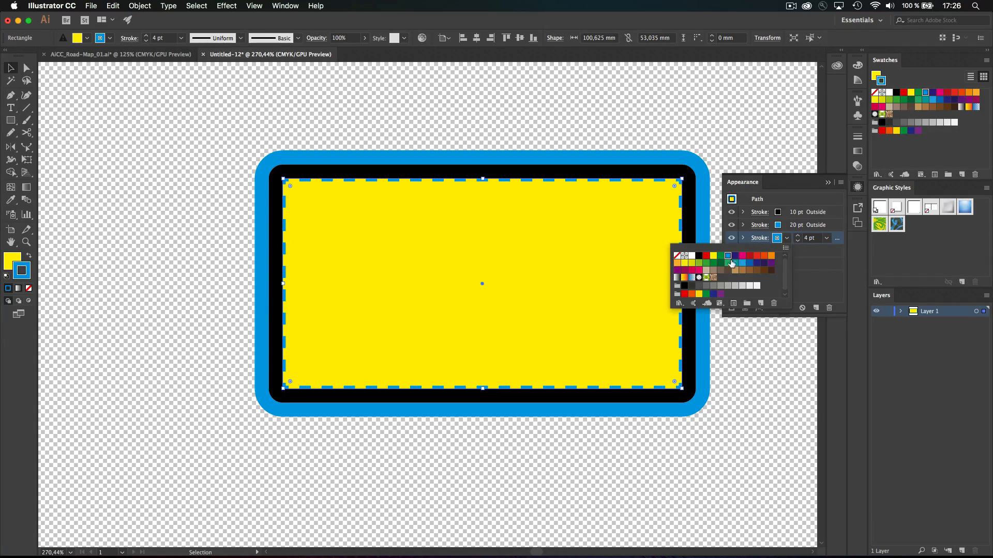
pyautogui.click(706, 256)
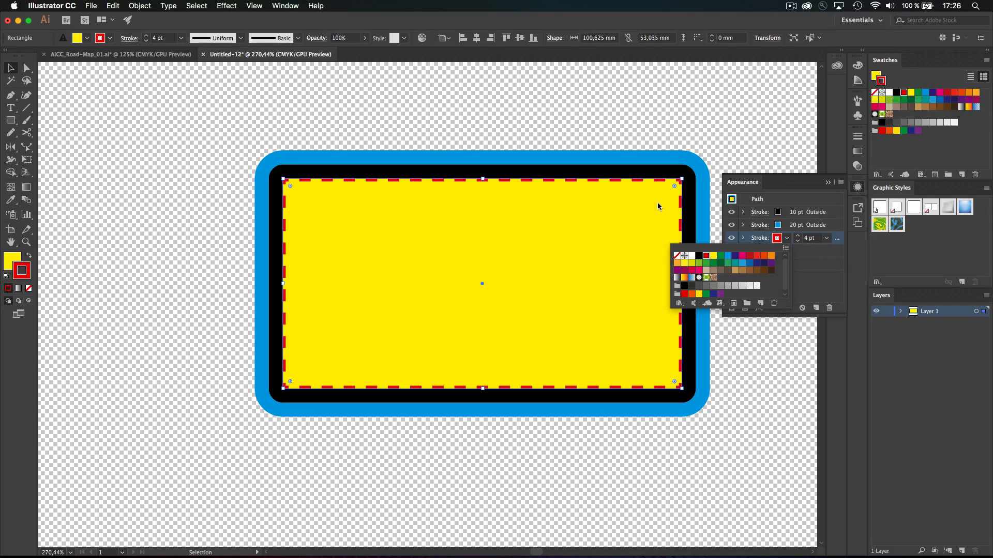
# Step: Move the red dashed stroke above the black and blue strokes in the appearance stack
pyautogui.click(817, 277)
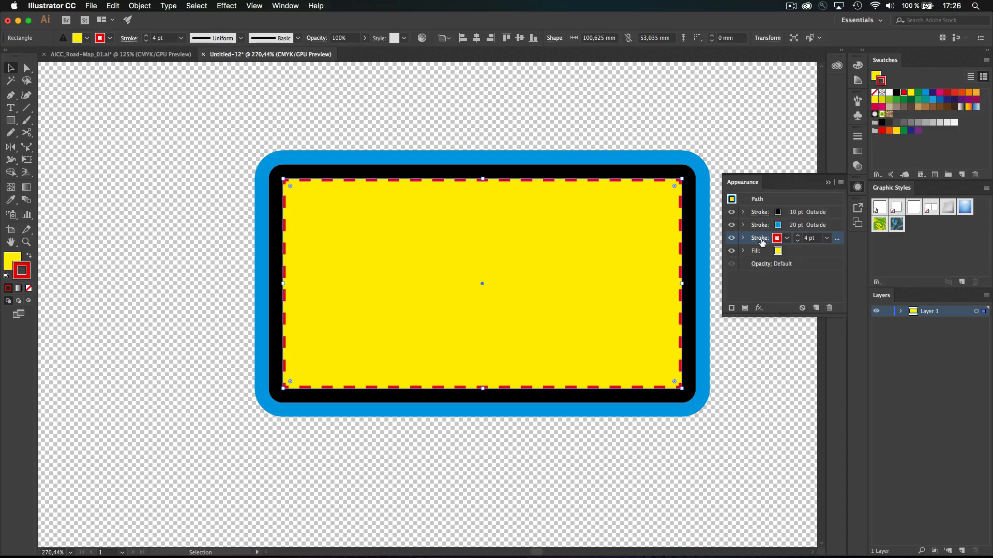
pyautogui.moveTo(839, 240); pyautogui.dragTo(829, 216)
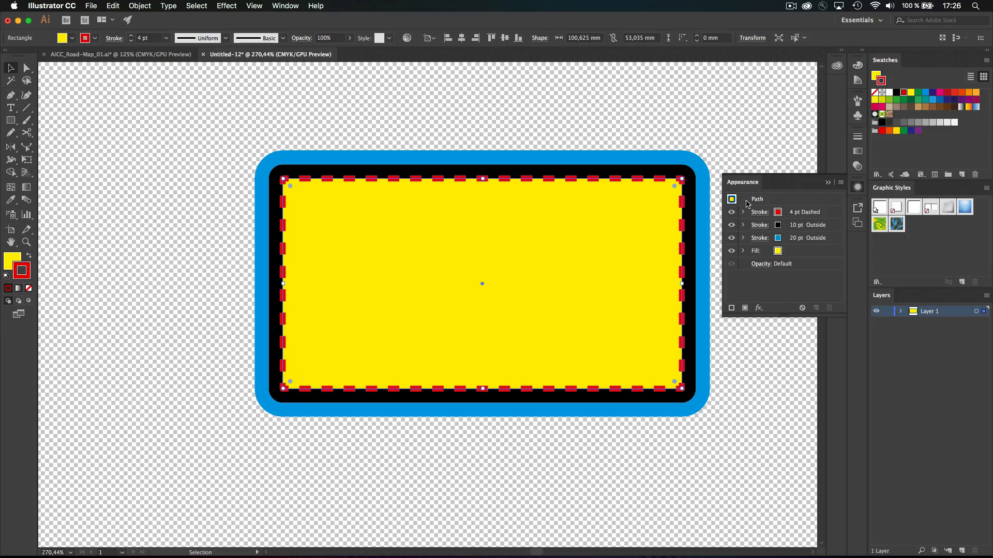
# Step: Inspect the rectangle's underlying path in outline view, then return to the normal preview
pyautogui.press('super')
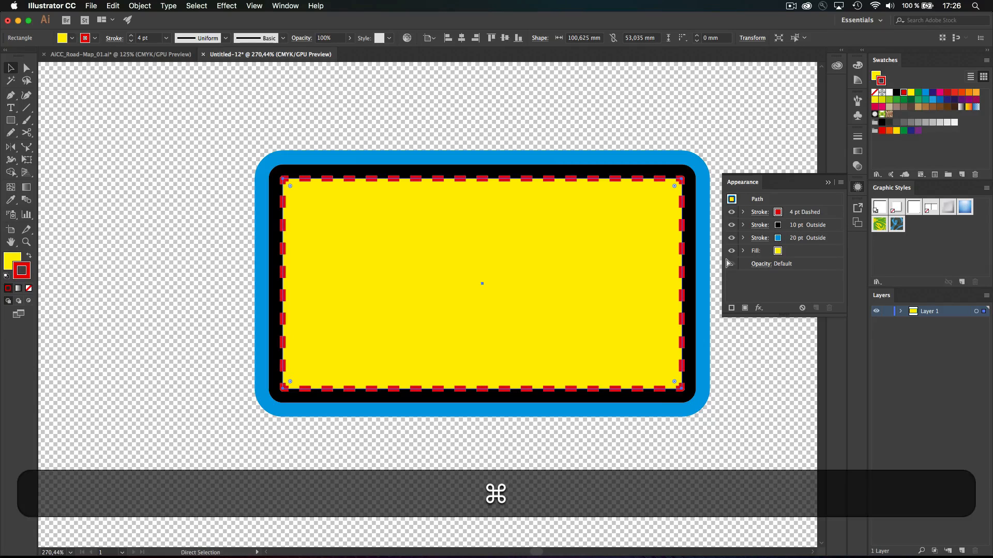
pyautogui.press('super+y')
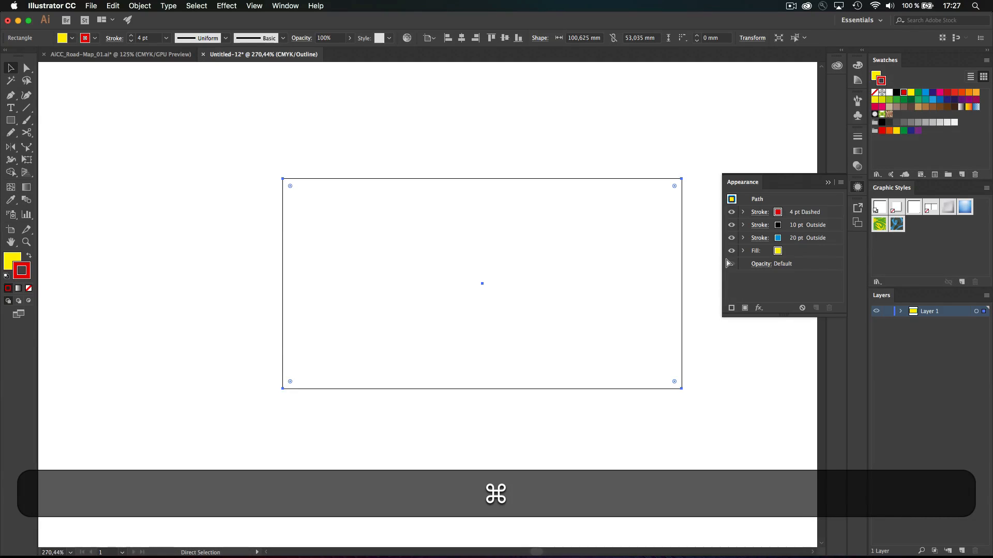
pyautogui.press('super+y')
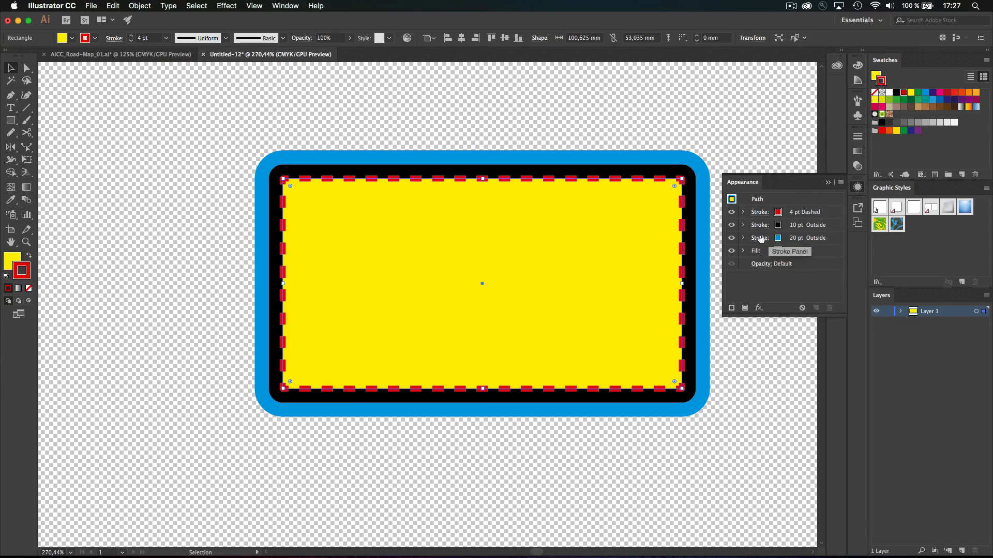
pyautogui.click(825, 211)
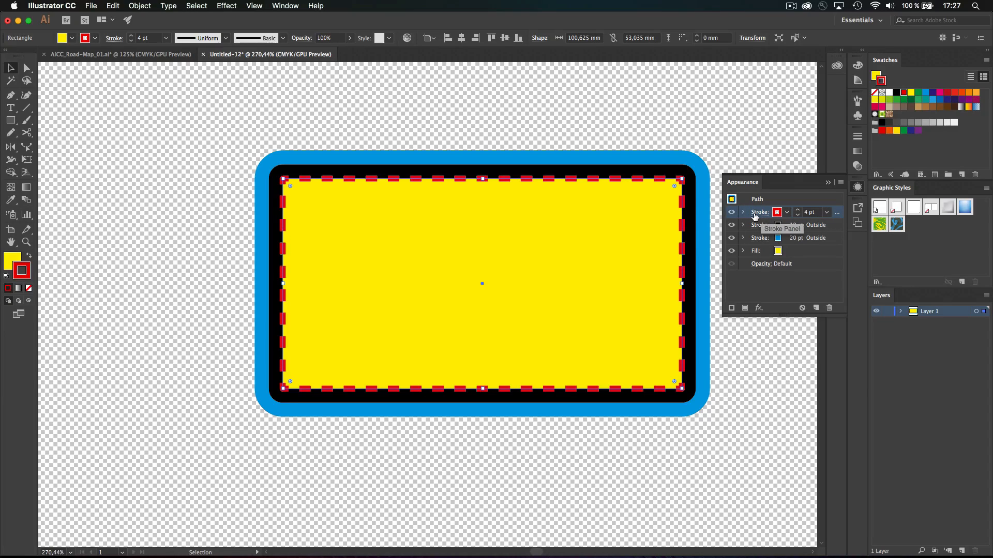
pyautogui.click(758, 309)
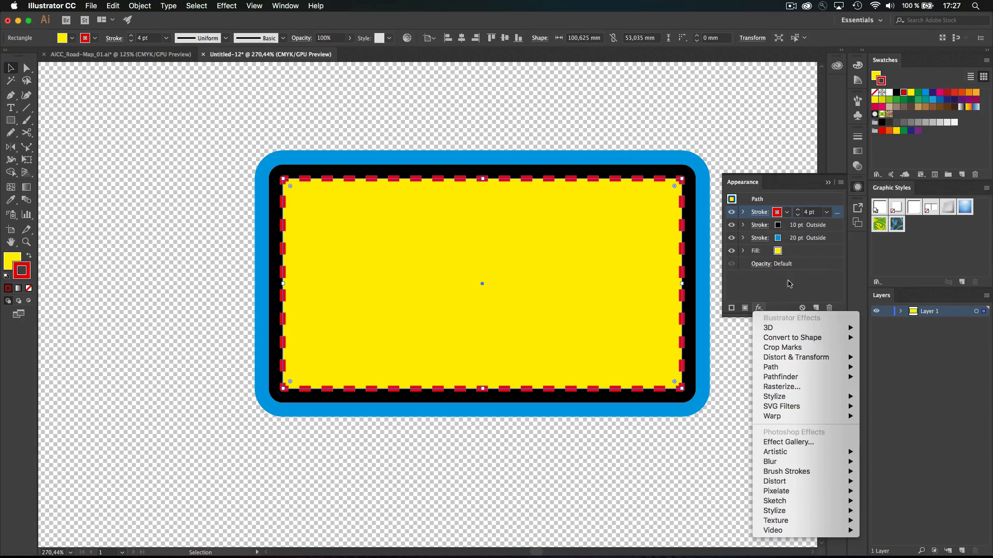
pyautogui.click(791, 283)
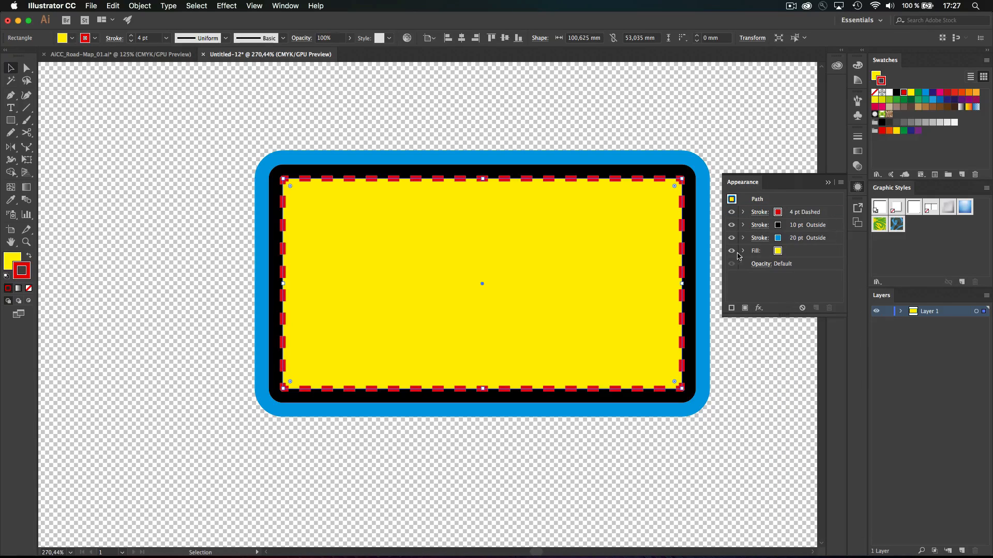
# Step: Start an Offset Path effect on the red dashed stroke with its live preview turned on
pyautogui.click(833, 214)
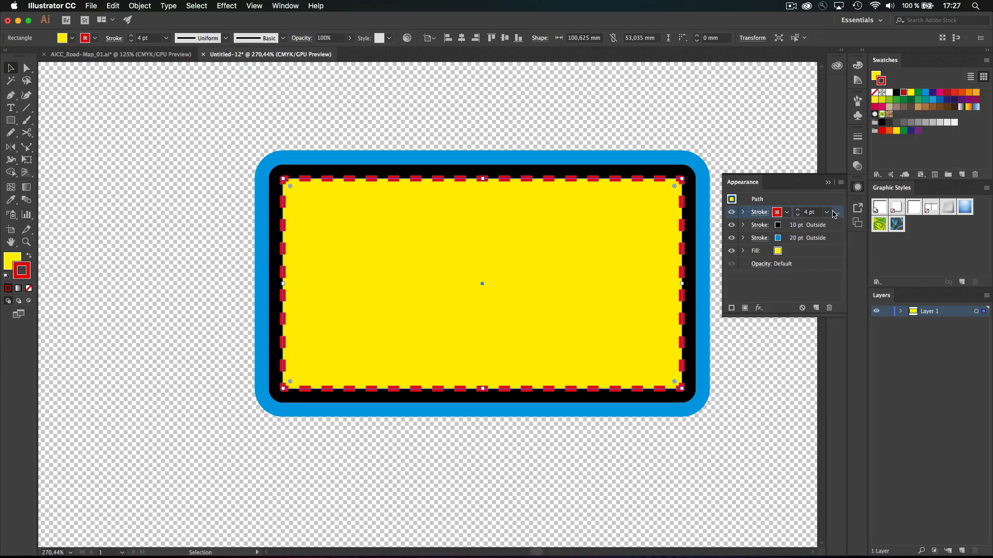
pyautogui.click(758, 309)
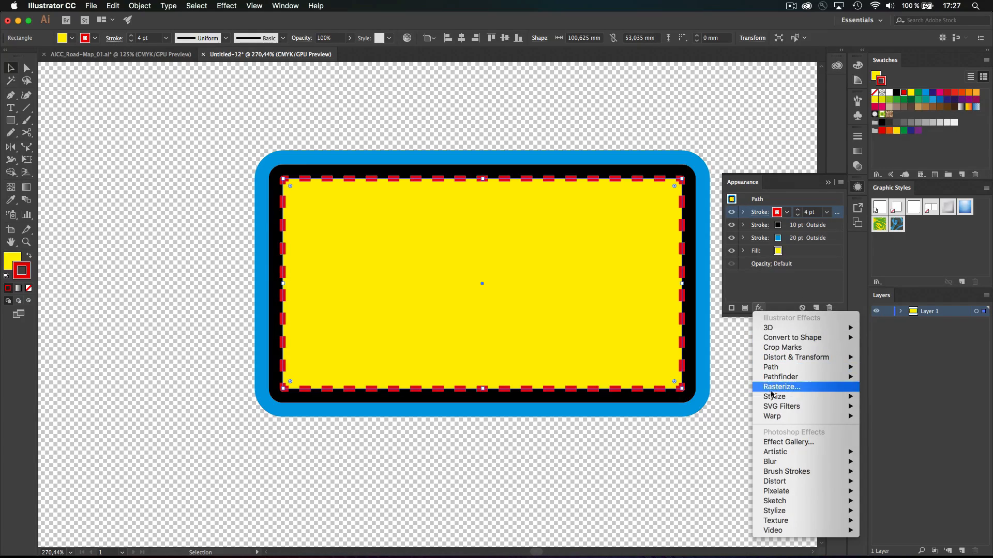
pyautogui.moveTo(774, 416)
pyautogui.moveTo(792, 371)
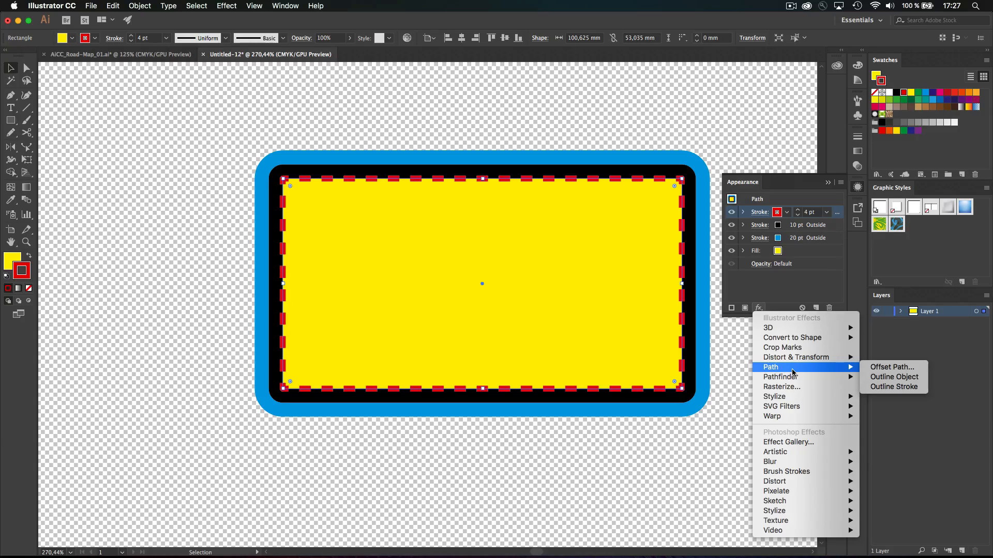
pyautogui.click(876, 368)
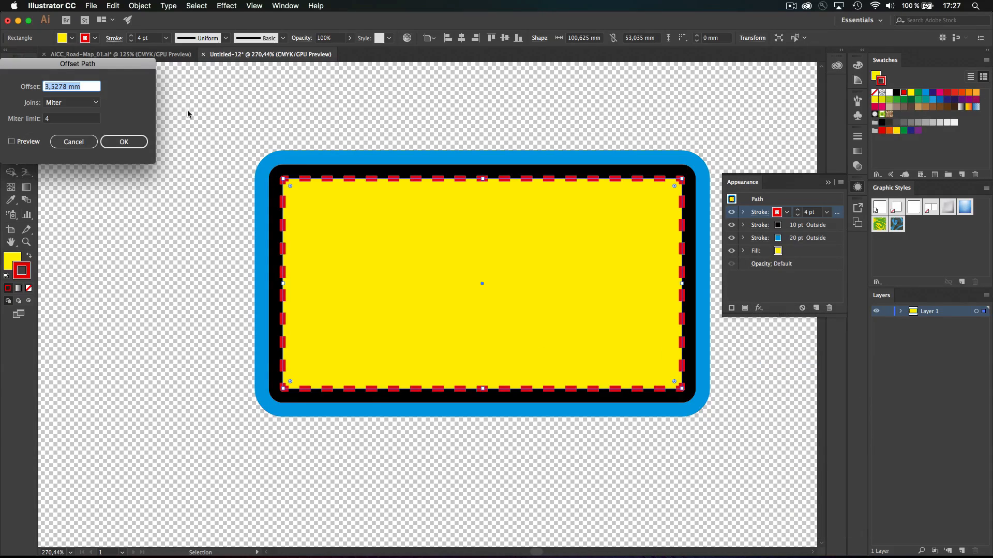
pyautogui.moveTo(140, 63); pyautogui.dragTo(560, 45)
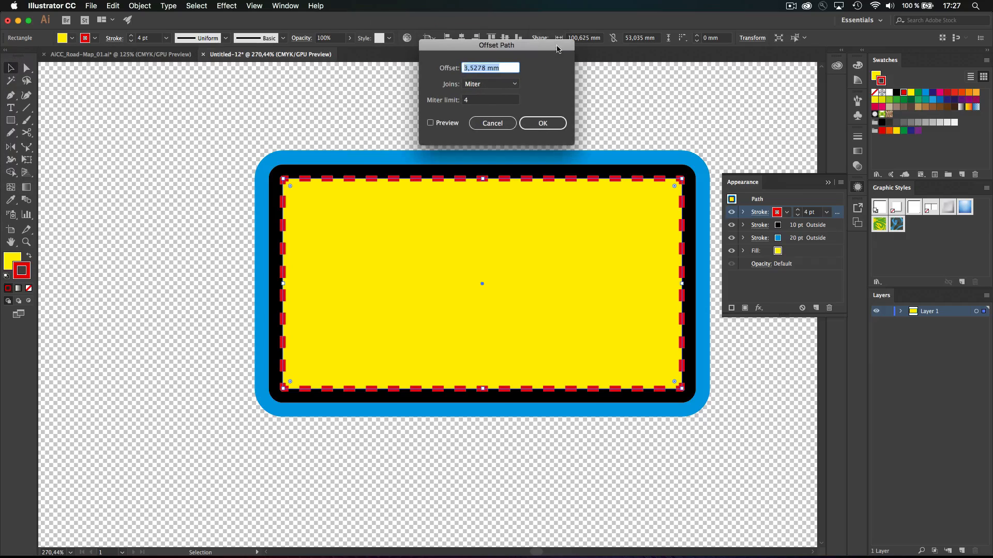
pyautogui.click(447, 124)
# Step: Set the dashed stroke's path offset to 12 mm and apply the effect
pyautogui.click(489, 71)
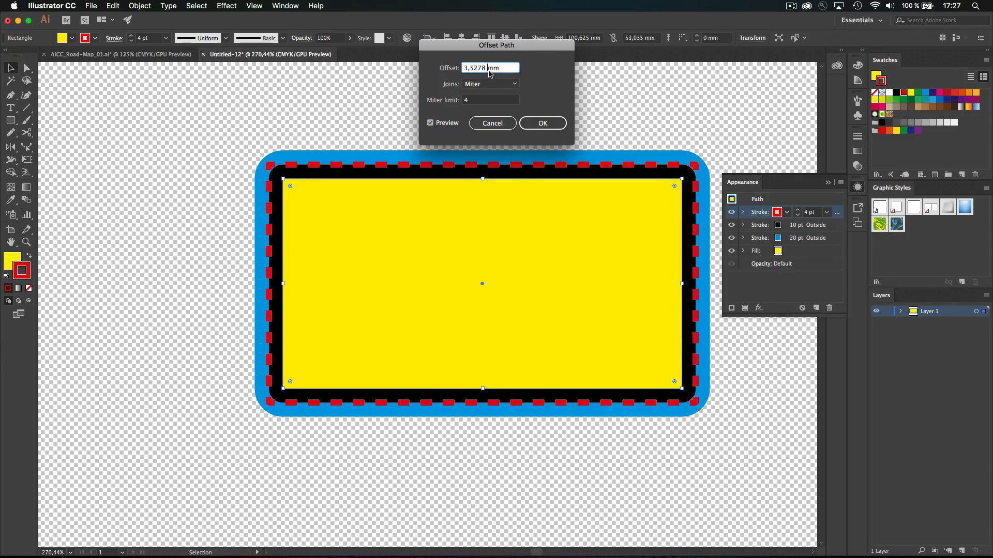
pyautogui.press('Up')
pyautogui.press('Up')
pyautogui.press('Up')
pyautogui.press('Up')
pyautogui.press('Up')
pyautogui.press('Up')
pyautogui.press('Up')
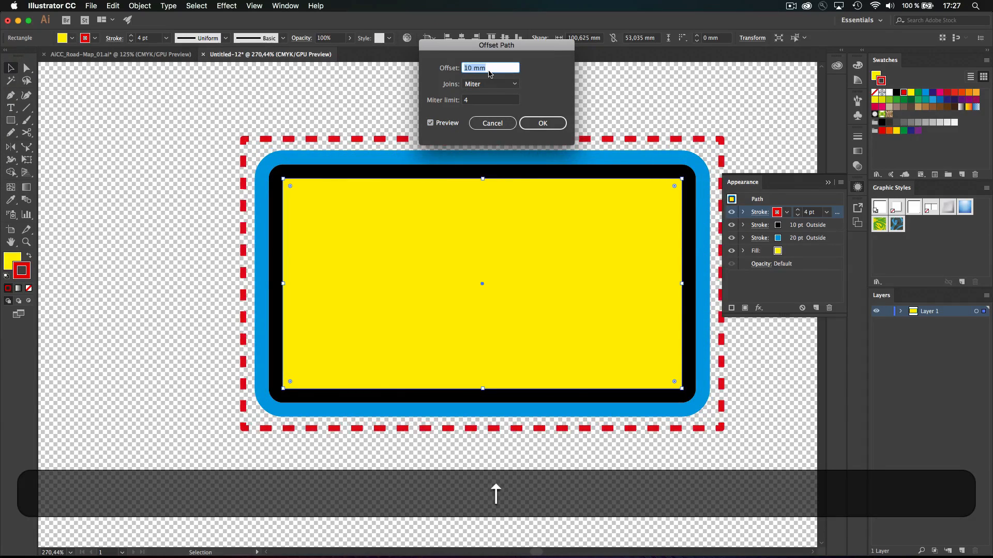
pyautogui.press('Up')
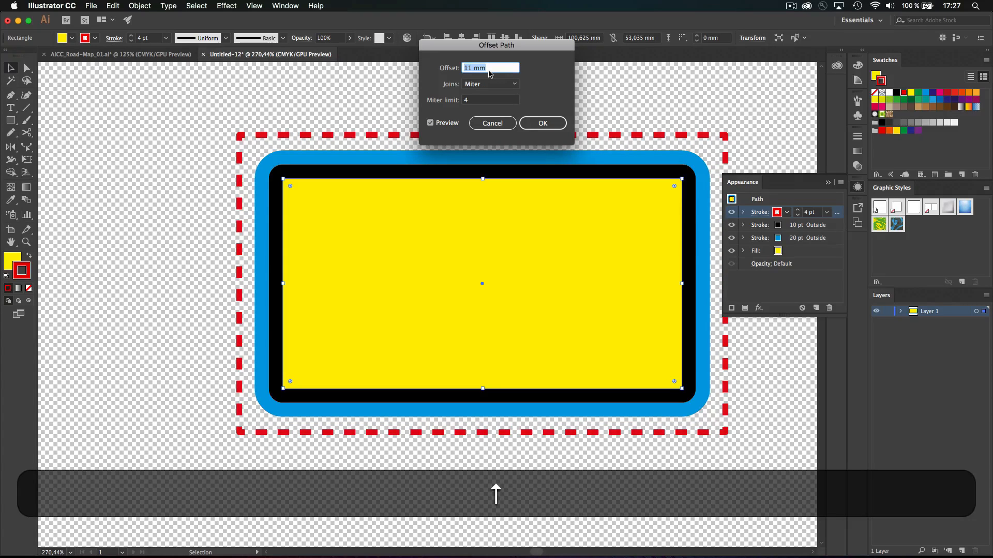
pyautogui.press('Up')
pyautogui.press('Return')
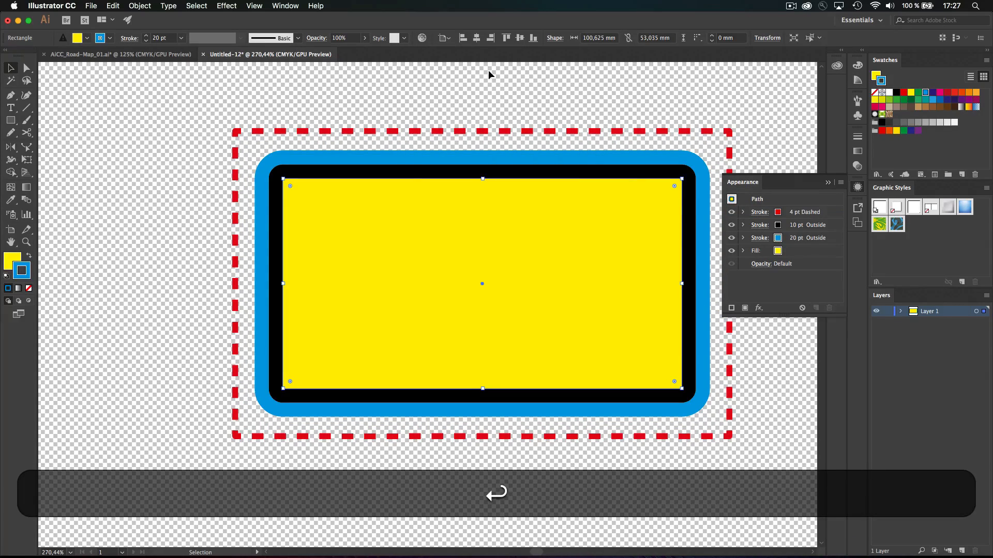
# Step: Expand the red dashed stroke's attributes and repeatedly toggle the Offset Path effect's visibility to compare the rectangle with and without it
pyautogui.click(743, 212)
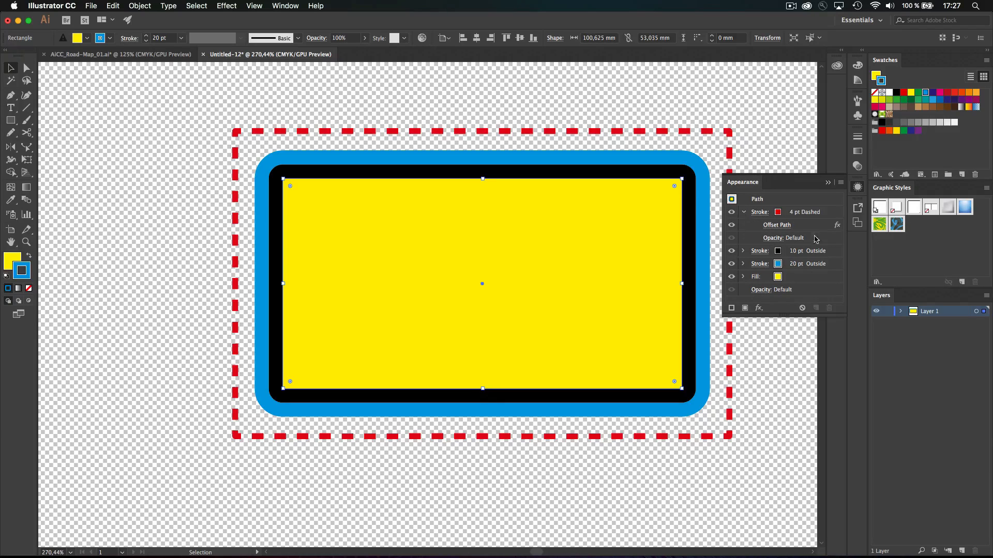
pyautogui.click(730, 226)
pyautogui.click(730, 225)
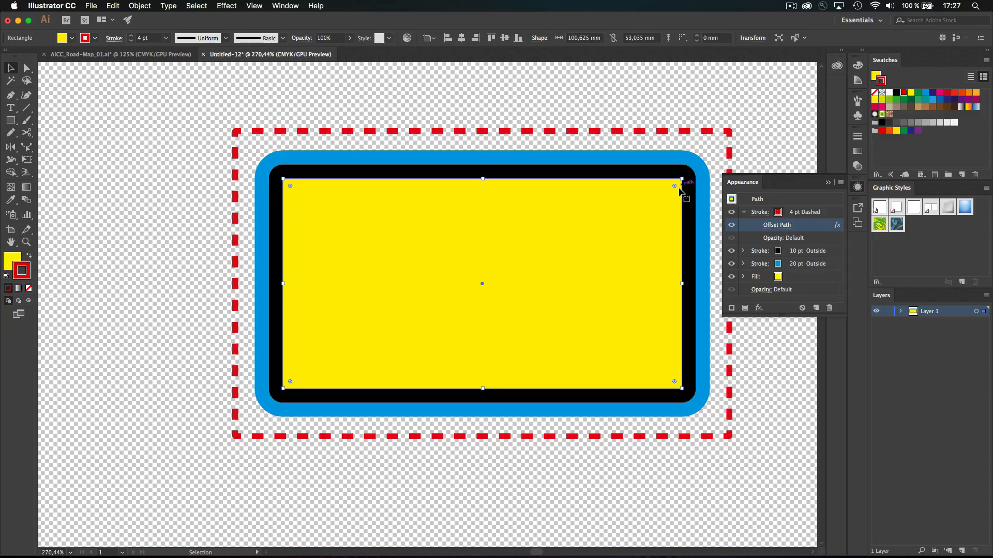
pyautogui.click(731, 226)
pyautogui.click(730, 226)
pyautogui.click(731, 227)
pyautogui.click(731, 226)
pyautogui.click(731, 226)
pyautogui.click(730, 227)
pyautogui.click(731, 226)
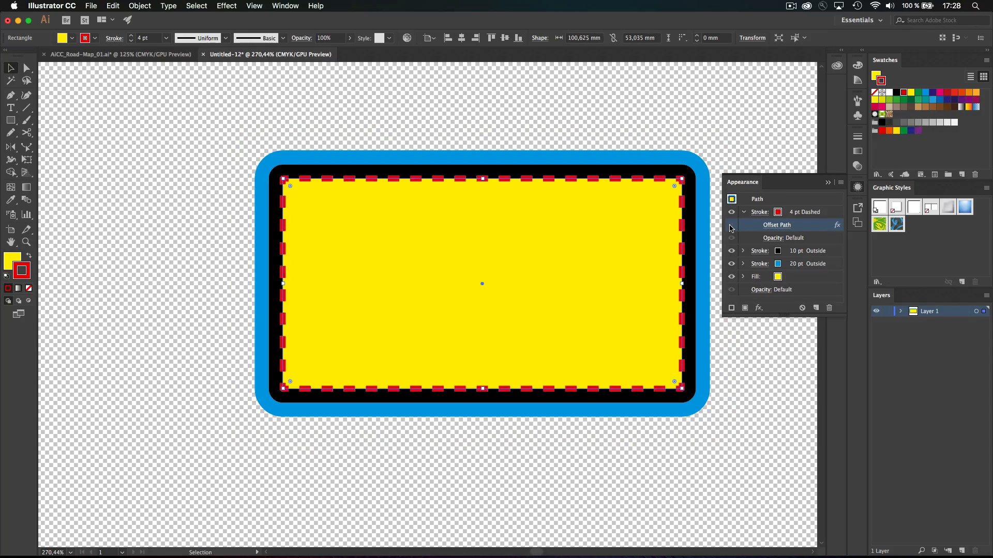
# Step: Turn the red stroke's Offset Path effect back on and keep the rectangle selected
pyautogui.click(754, 149)
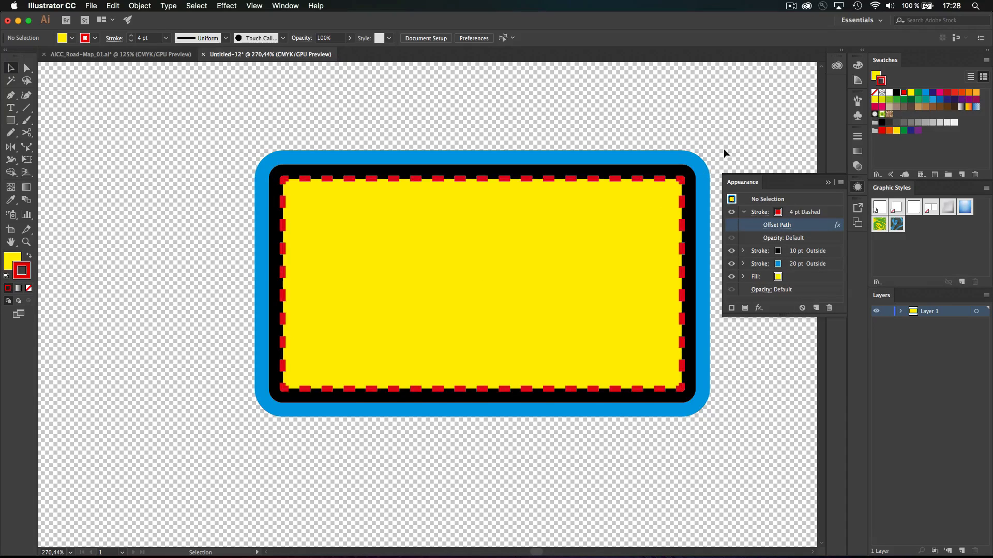
pyautogui.click(734, 263)
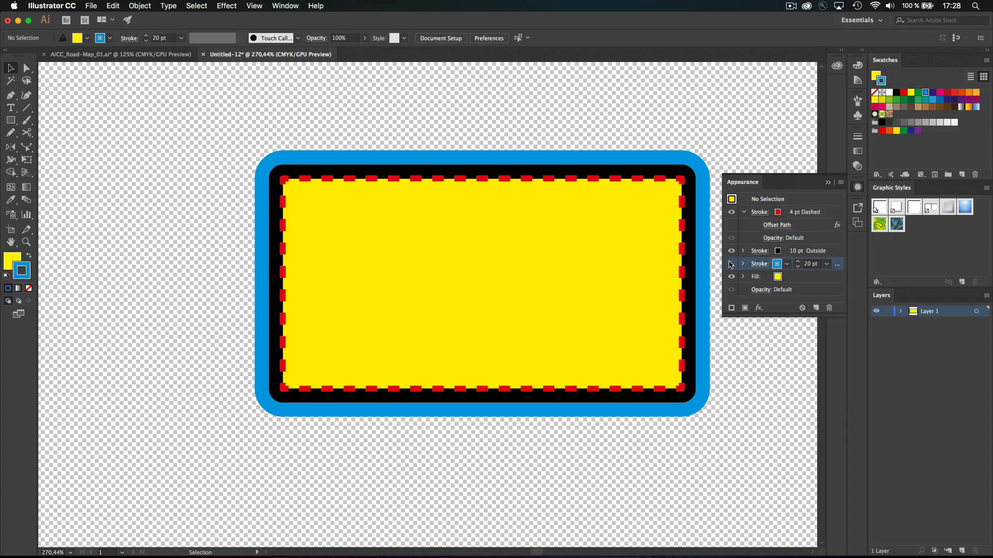
pyautogui.click(691, 248)
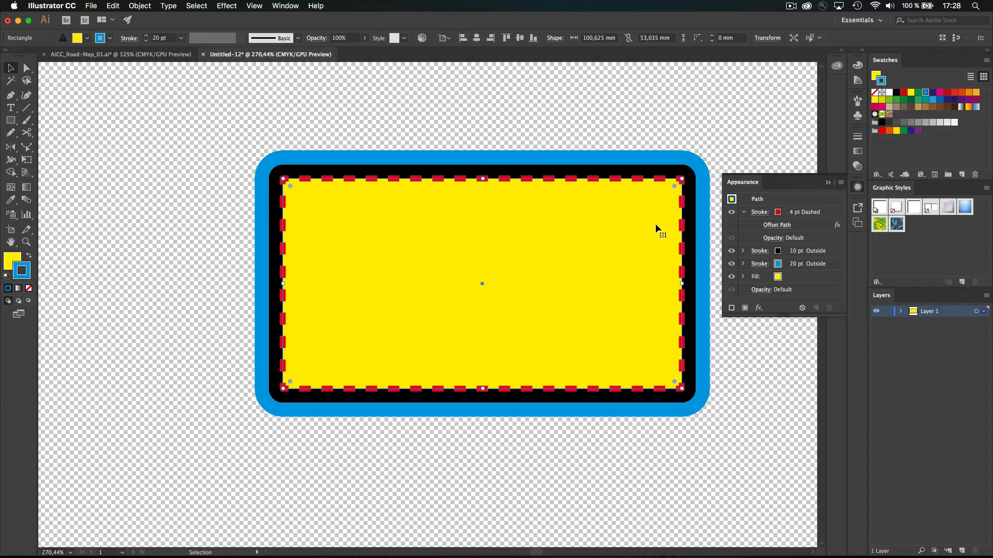
pyautogui.click(732, 226)
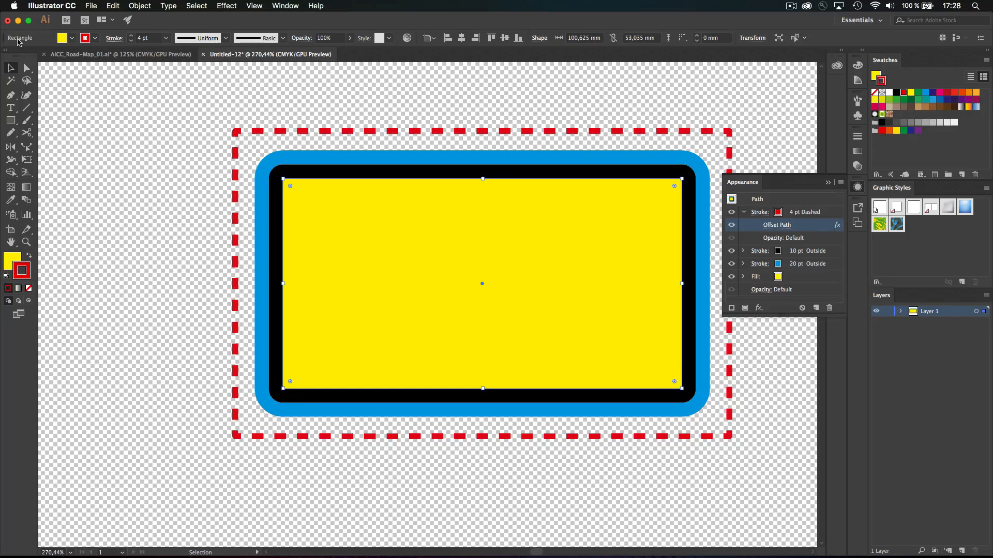
pyautogui.click(92, 102)
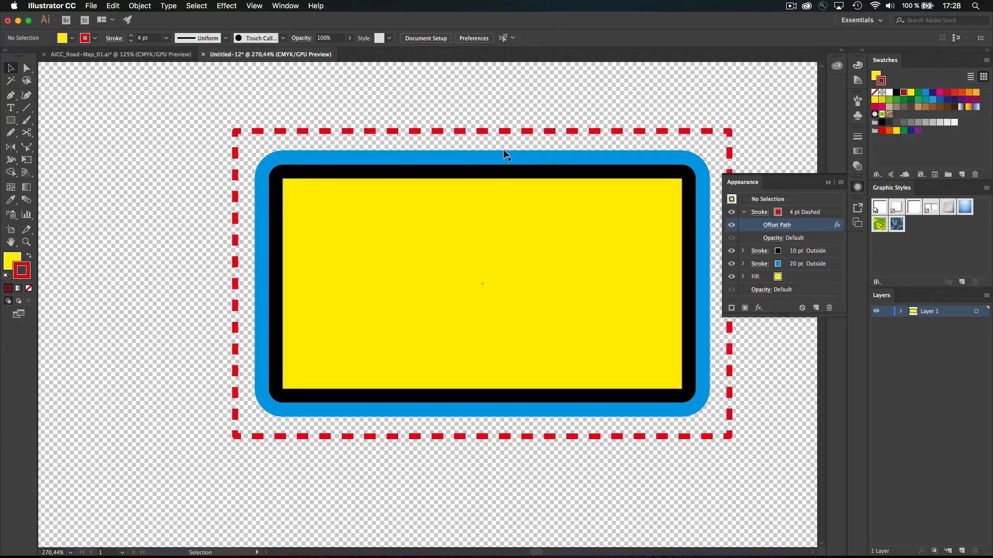
pyautogui.click(682, 209)
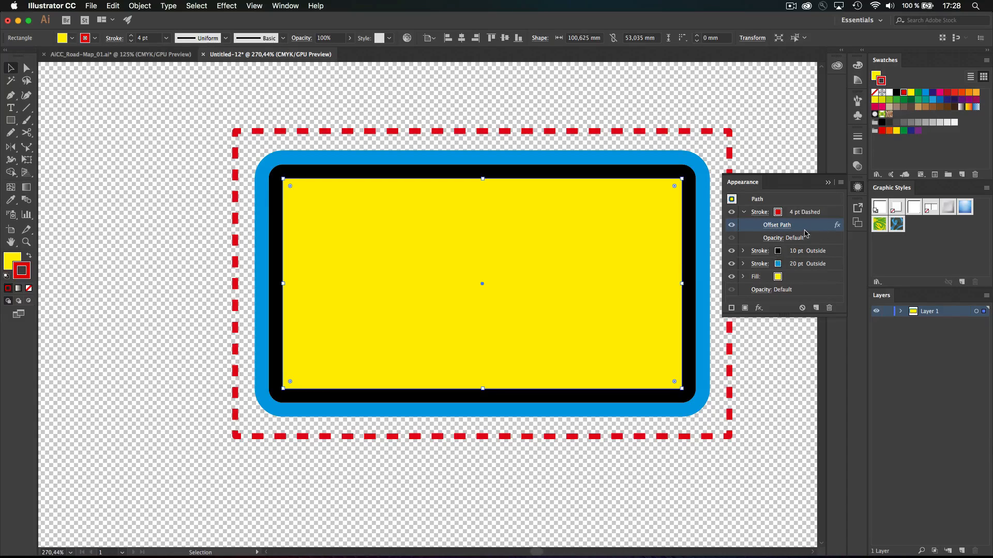
# Step: Add a Rounded Rectangle shape effect to the red dashed stroke with relative size and a 30 mm corner radius
pyautogui.click(758, 308)
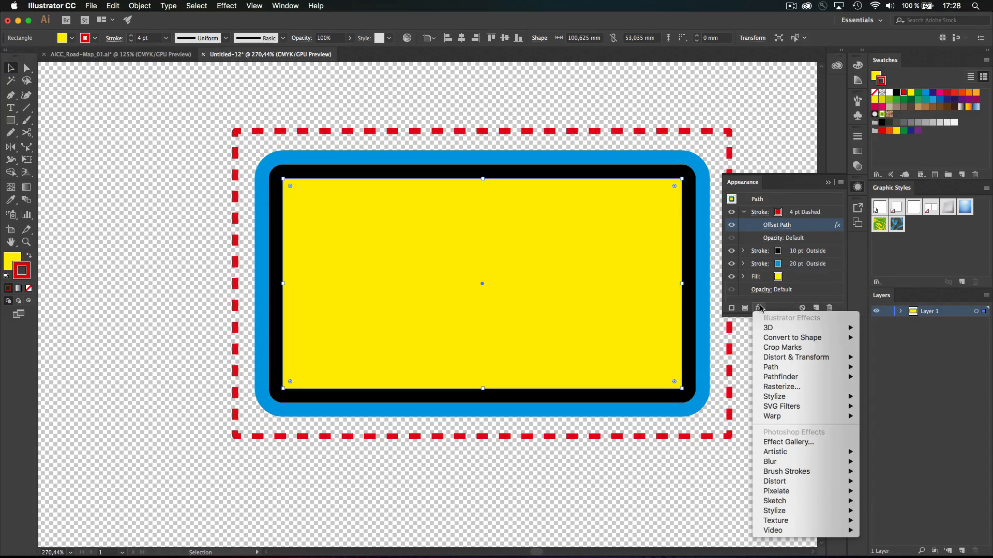
pyautogui.moveTo(765, 327)
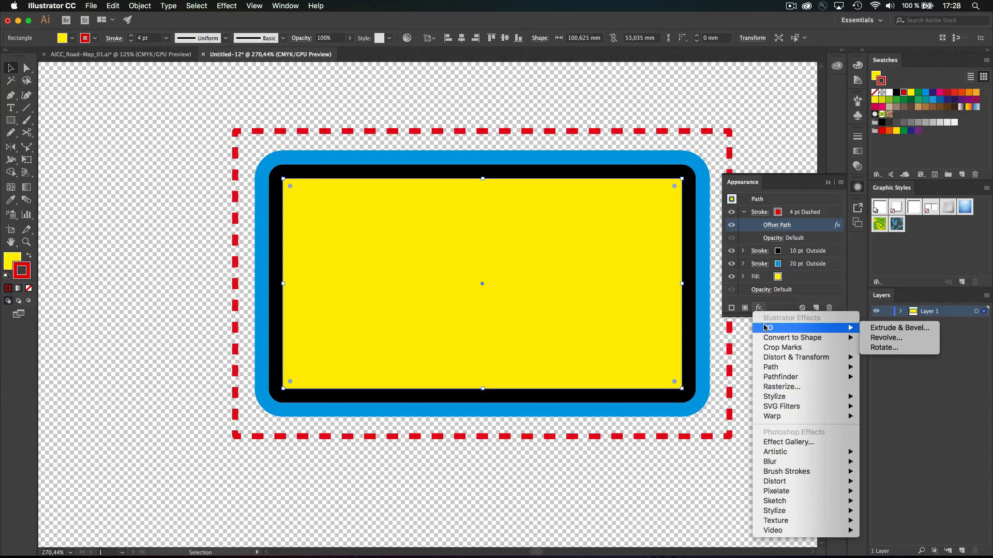
pyautogui.moveTo(802, 360)
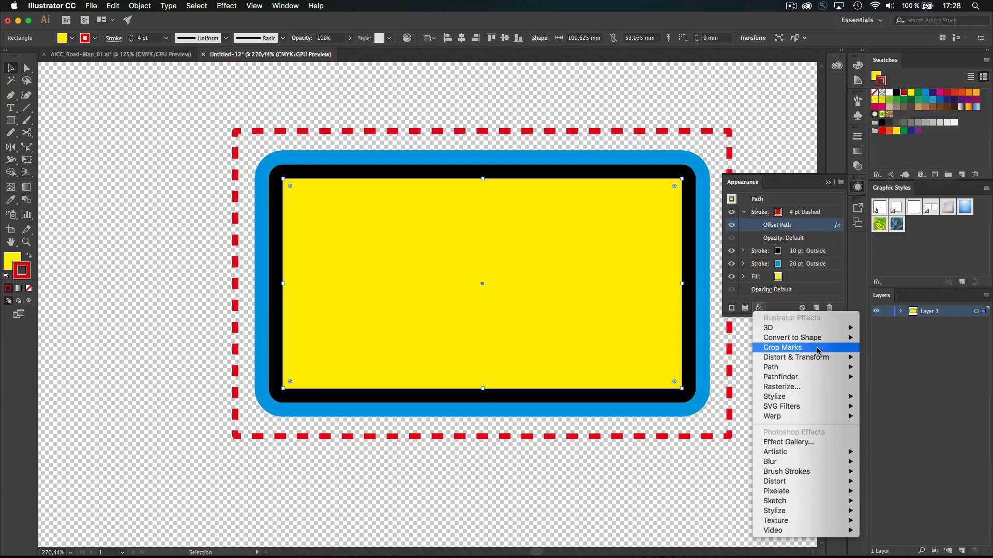
pyautogui.moveTo(827, 338)
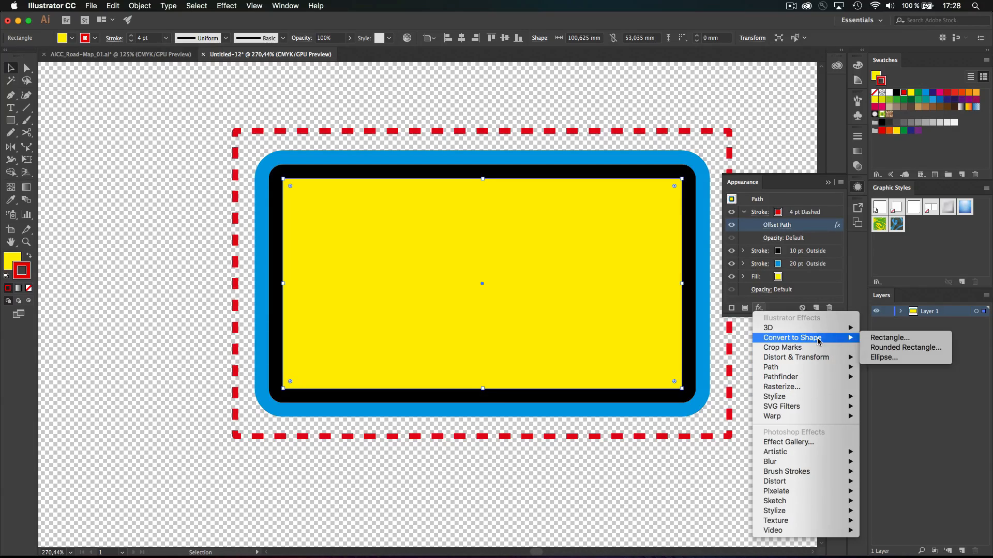
pyautogui.click(883, 349)
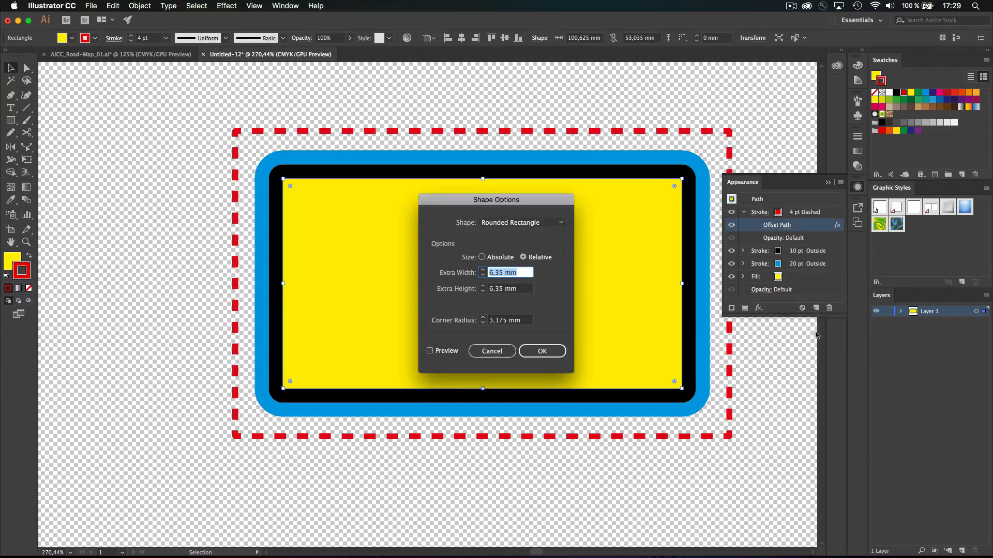
pyautogui.click(450, 352)
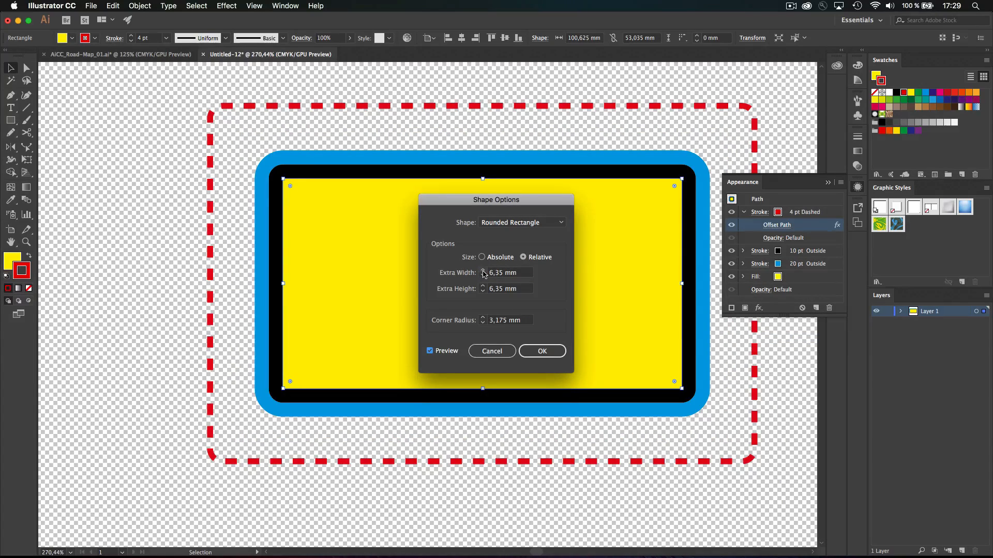
pyautogui.keyDown('shift'); pyautogui.click(483, 319); pyautogui.keyUp('shift')
pyautogui.keyDown('shift'); pyautogui.click(482, 318); pyautogui.keyUp('shift')
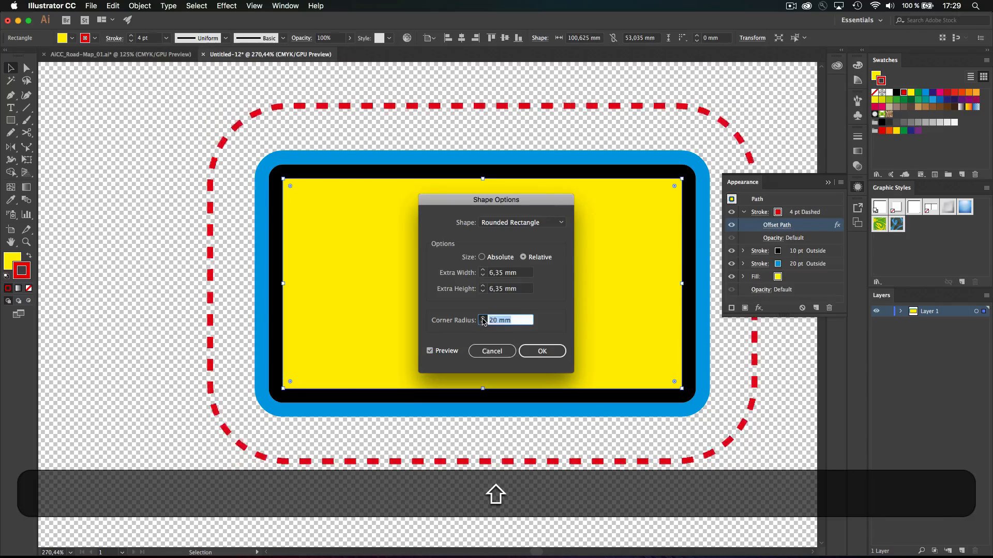
pyautogui.keyDown('shift'); pyautogui.click(483, 318); pyautogui.keyUp('shift')
pyautogui.click(544, 350)
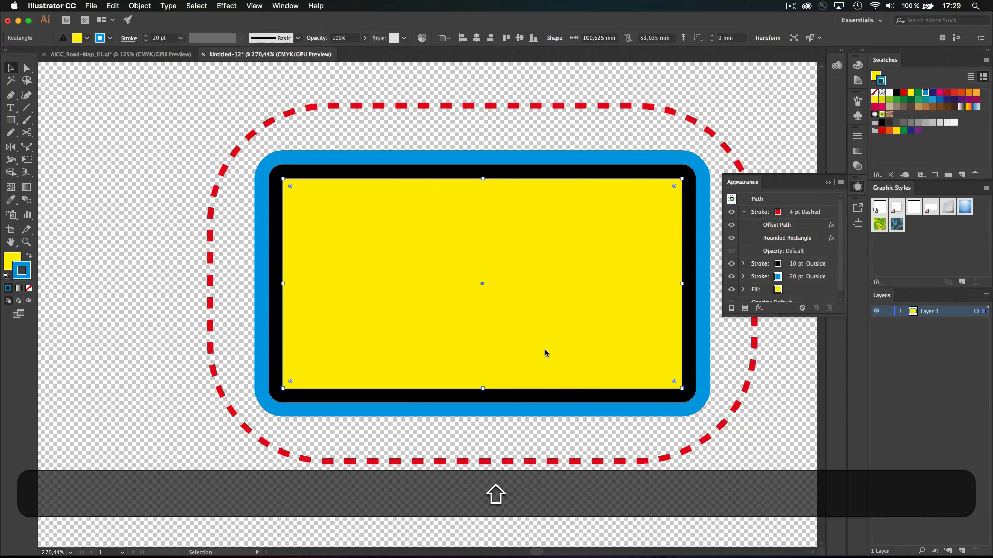
# Step: Add a second fill above the rectangle's yellow fill and color it red, enlarging the Appearance panel for room
pyautogui.click(779, 290)
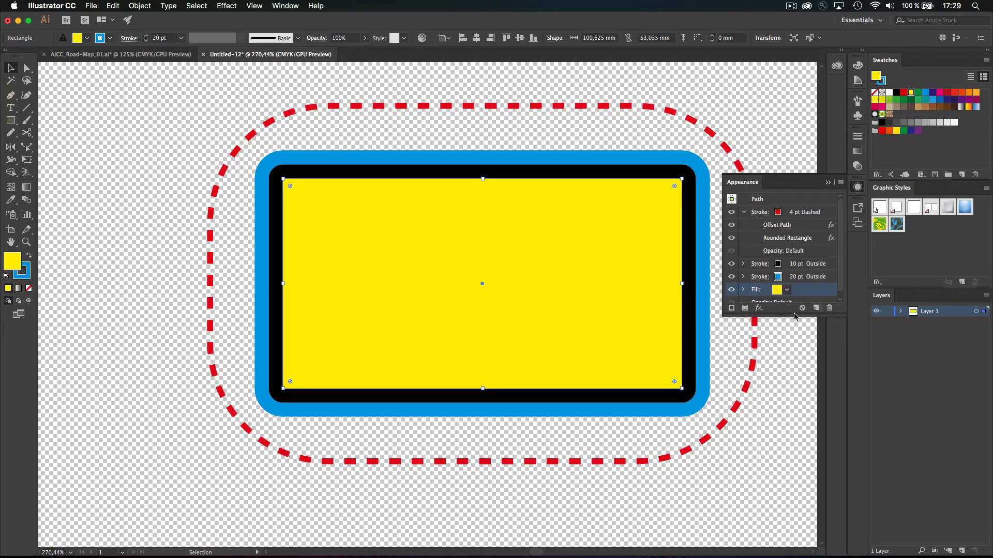
pyautogui.moveTo(780, 314); pyautogui.dragTo(779, 345)
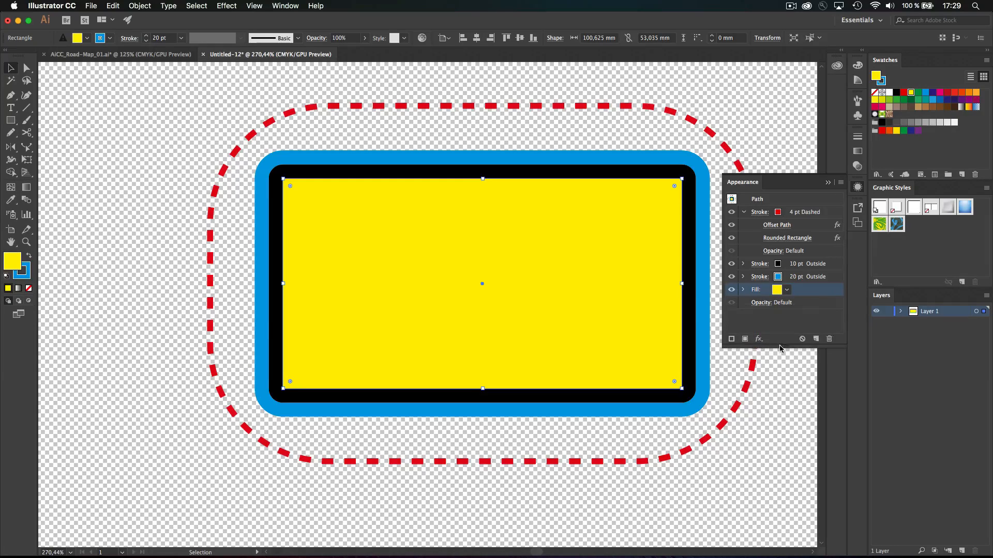
pyautogui.click(744, 339)
pyautogui.click(787, 291)
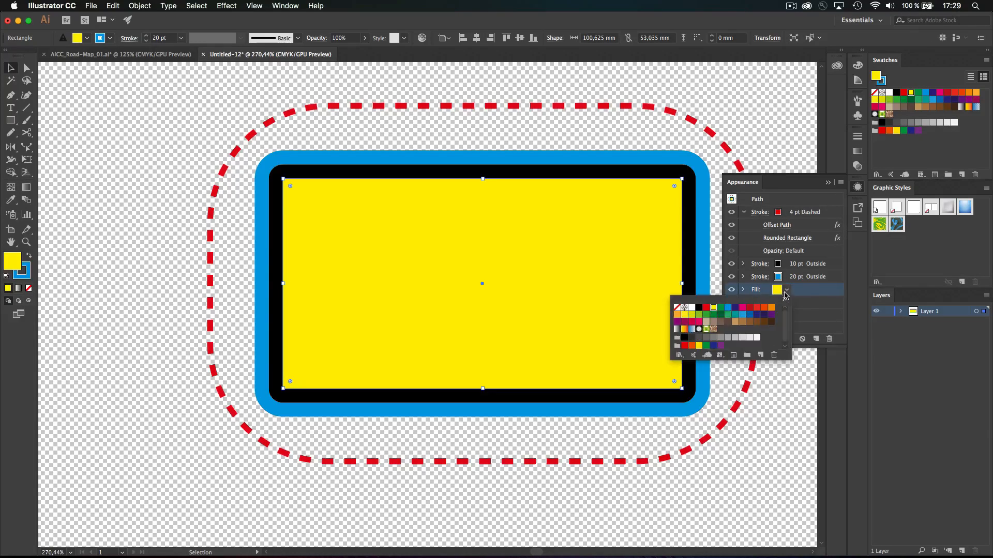
pyautogui.click(706, 309)
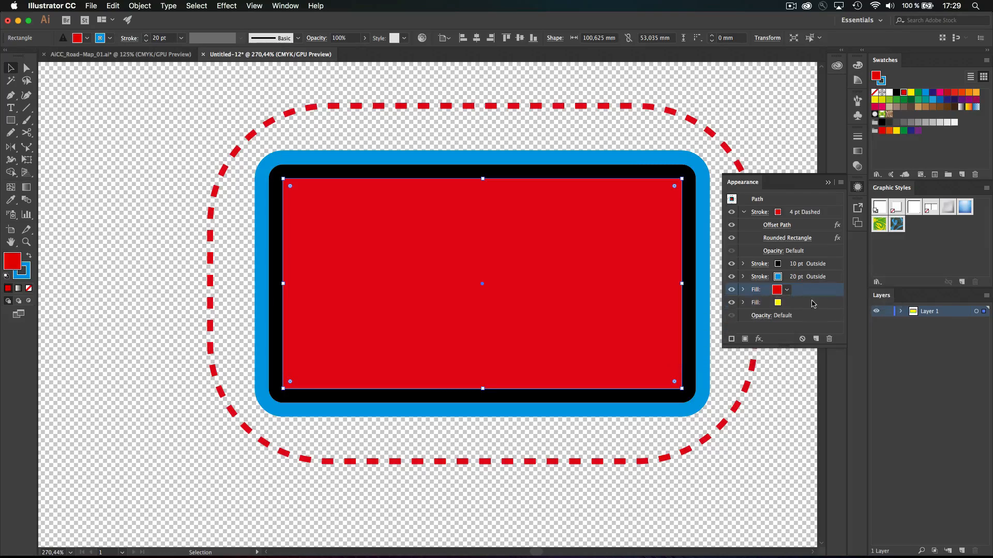
# Step: Apply a Scribble effect with the Default settings to the red fill, previewing it on the artwork
pyautogui.click(758, 339)
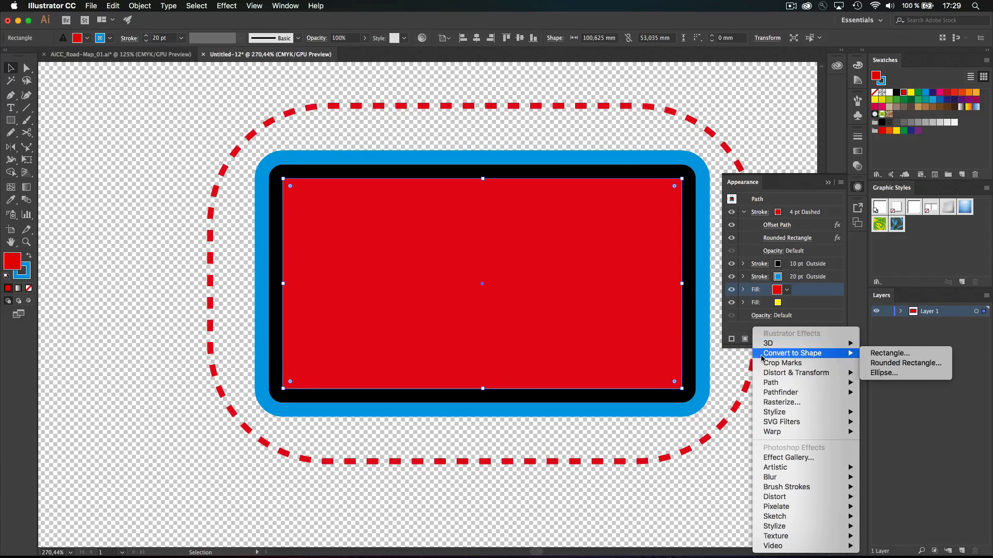
pyautogui.moveTo(766, 375)
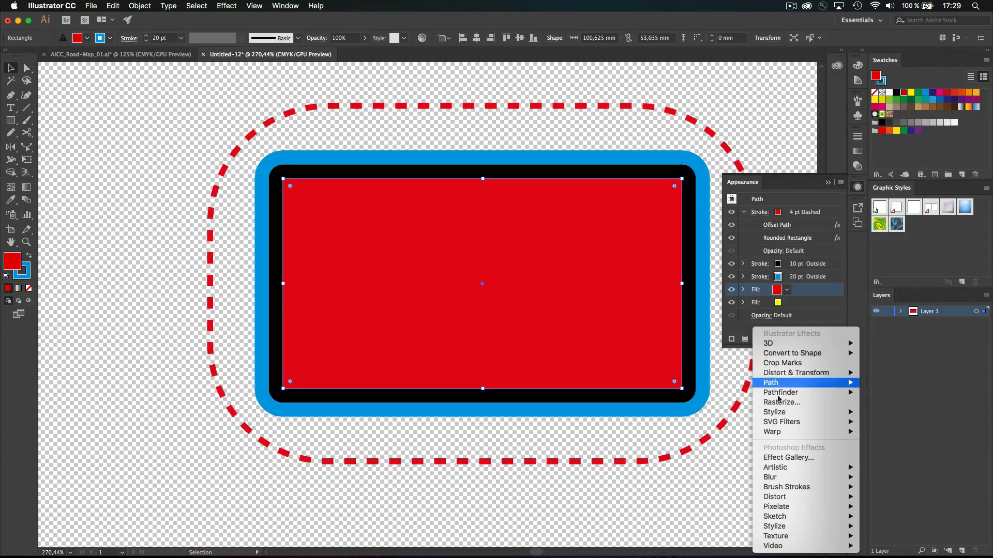
pyautogui.moveTo(777, 412)
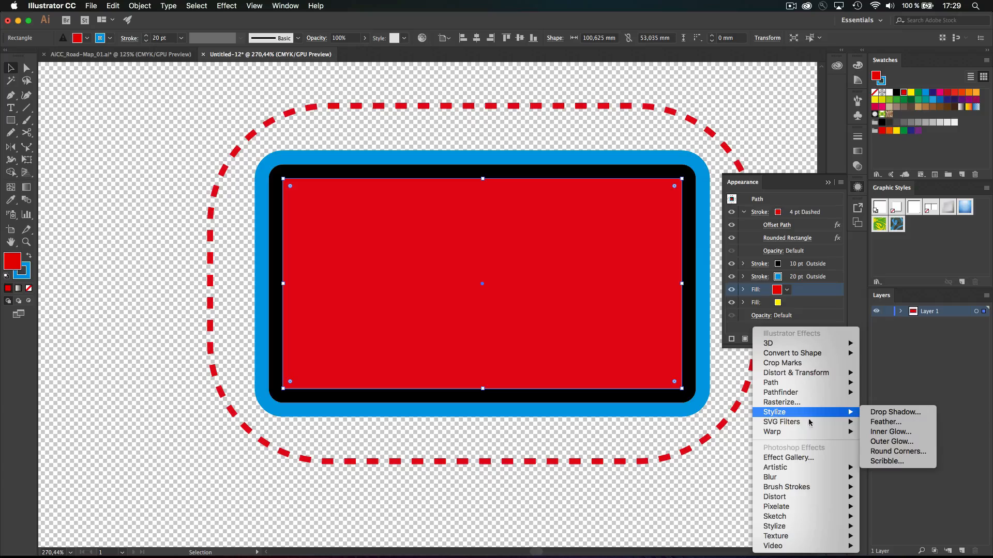
pyautogui.click(890, 461)
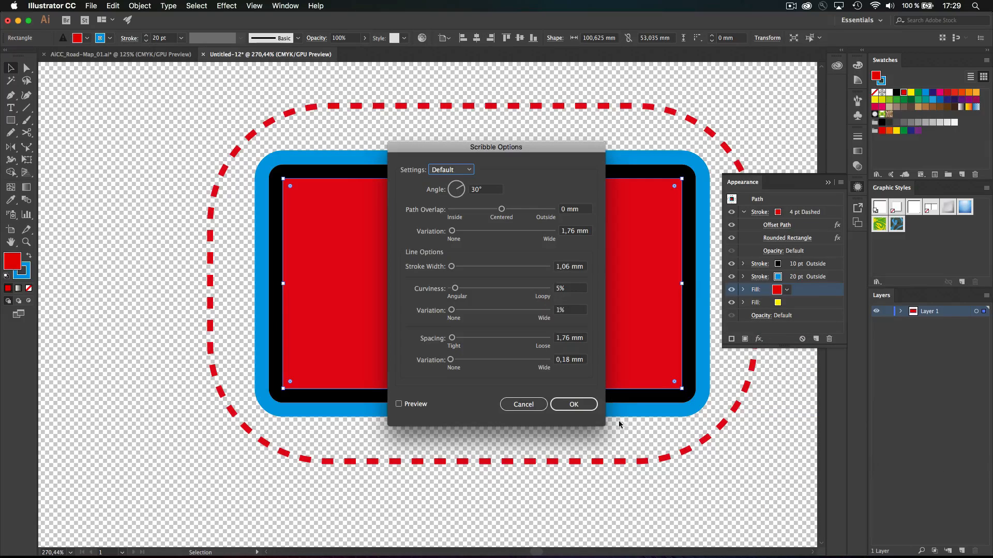
pyautogui.click(413, 404)
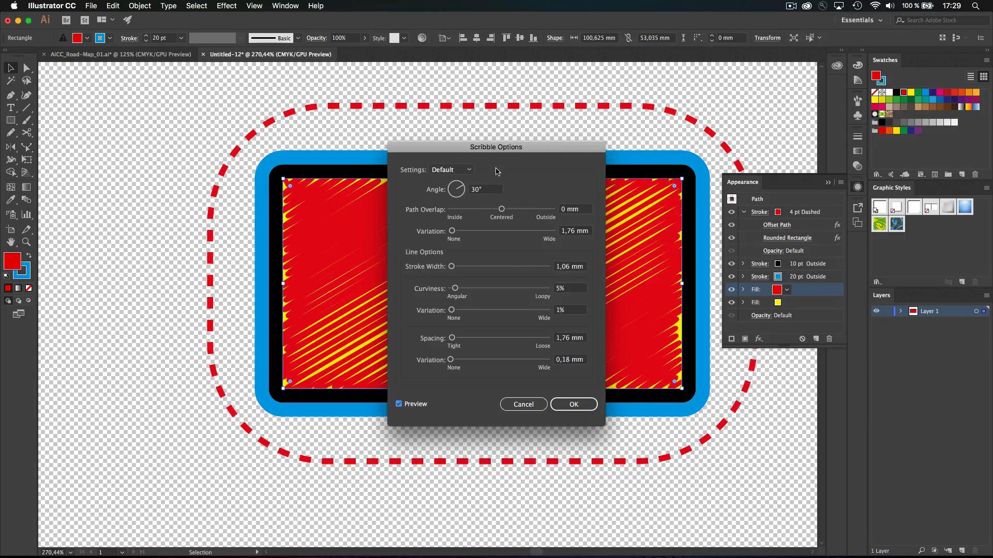
pyautogui.moveTo(495, 155)
pyautogui.mouseDown()
pyautogui.moveTo(628, 172)
pyautogui.moveTo(451, 159)
pyautogui.moveTo(285, 220)
pyautogui.mouseUp()
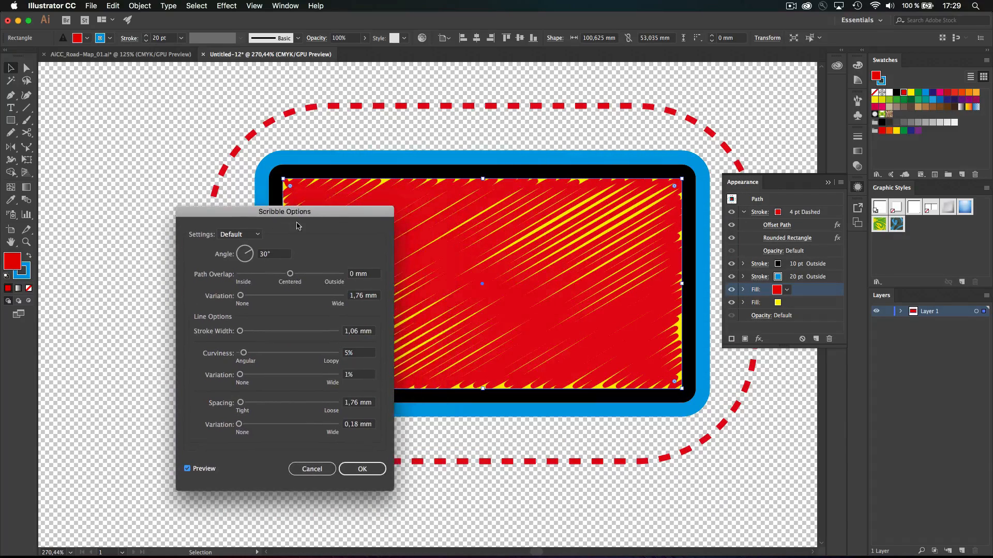
pyautogui.click(352, 470)
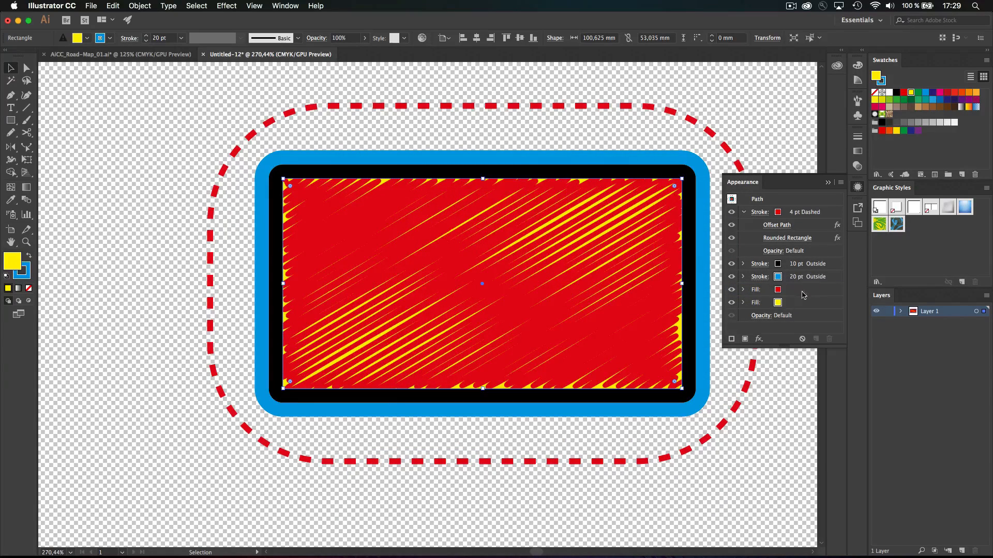
# Step: Move the scribbled red fill above all the strokes and toggle its Scribble effect off and on
pyautogui.moveTo(797, 293); pyautogui.dragTo(793, 209)
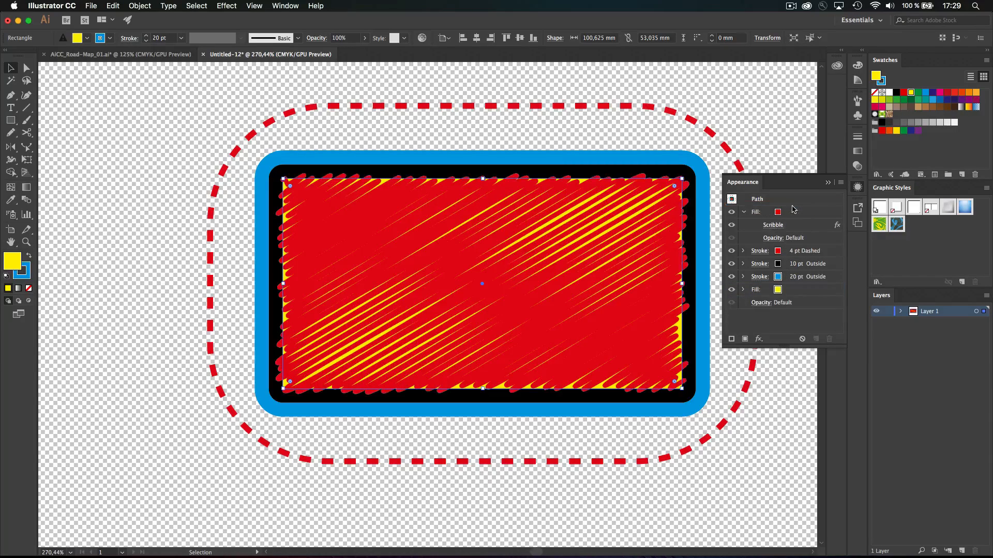
pyautogui.click(731, 226)
pyautogui.click(731, 226)
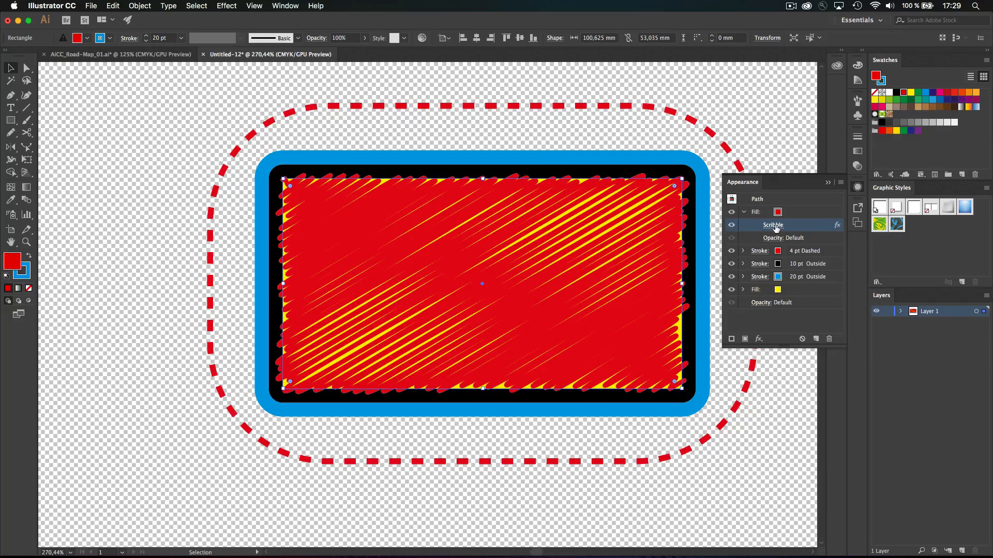
# Step: Reopen the red fill's Scribble options, try the Dense and Loose presets, and return to the Default preset
pyautogui.click(776, 227)
pyautogui.click(227, 235)
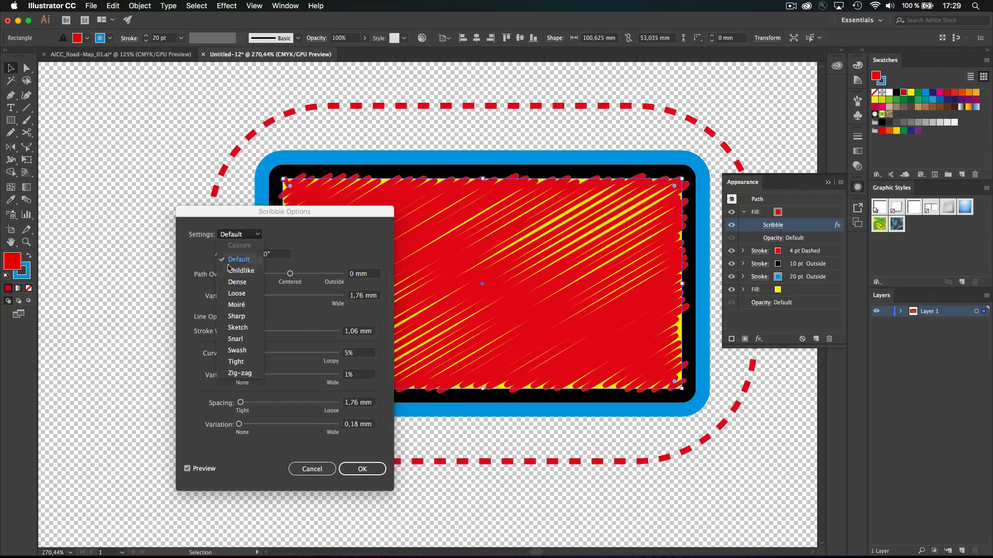
pyautogui.click(233, 284)
pyautogui.click(235, 235)
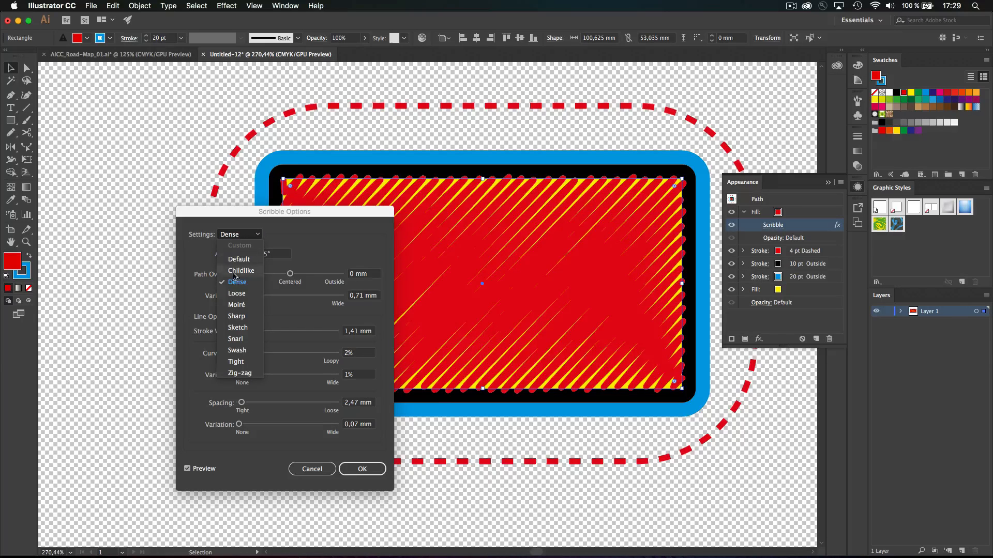
pyautogui.click(234, 299)
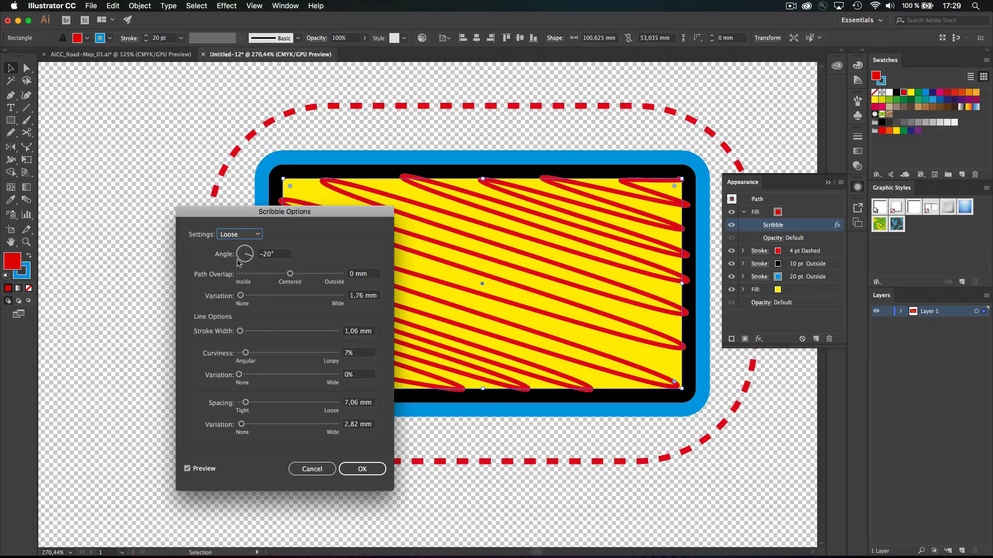
pyautogui.click(239, 236)
pyautogui.click(238, 259)
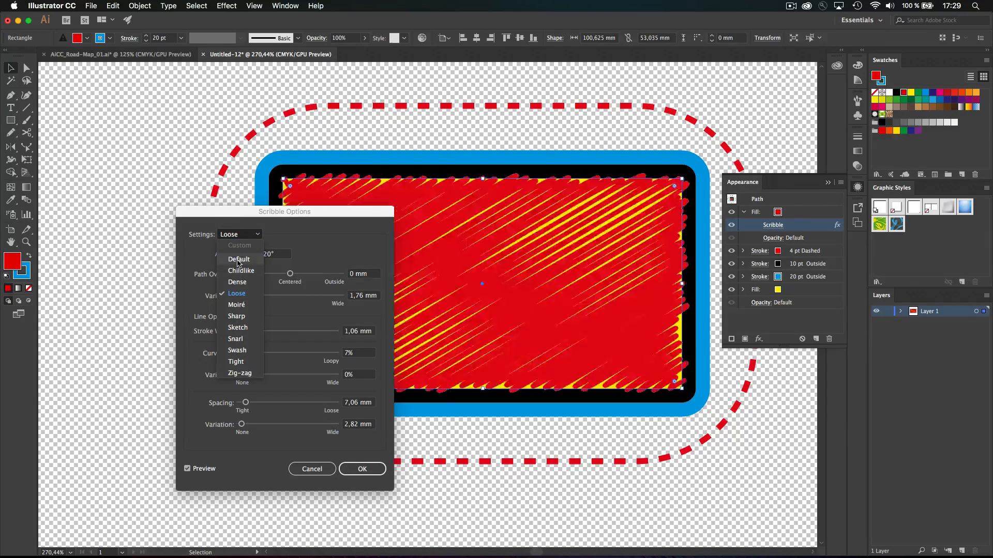
pyautogui.moveTo(280, 213); pyautogui.dragTo(233, 161)
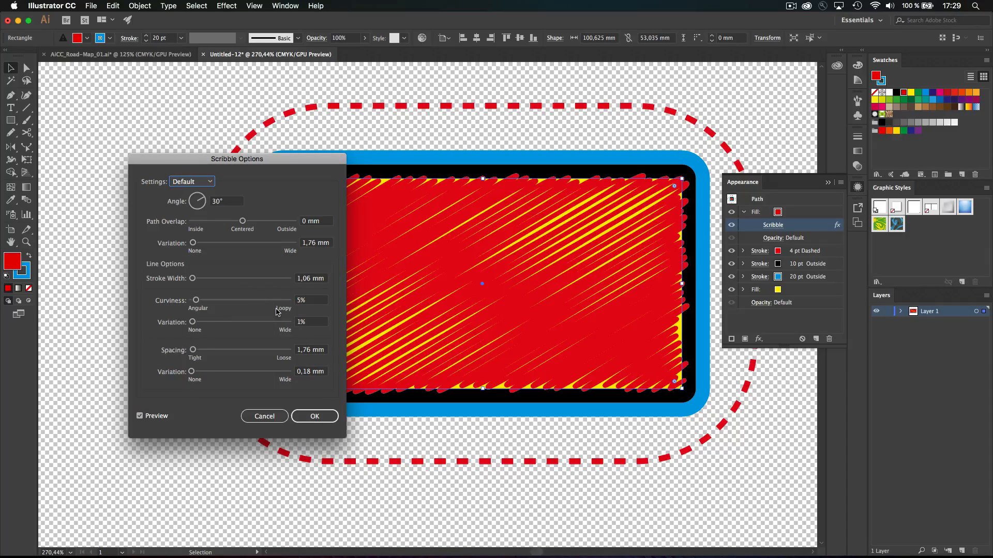
pyautogui.click(313, 416)
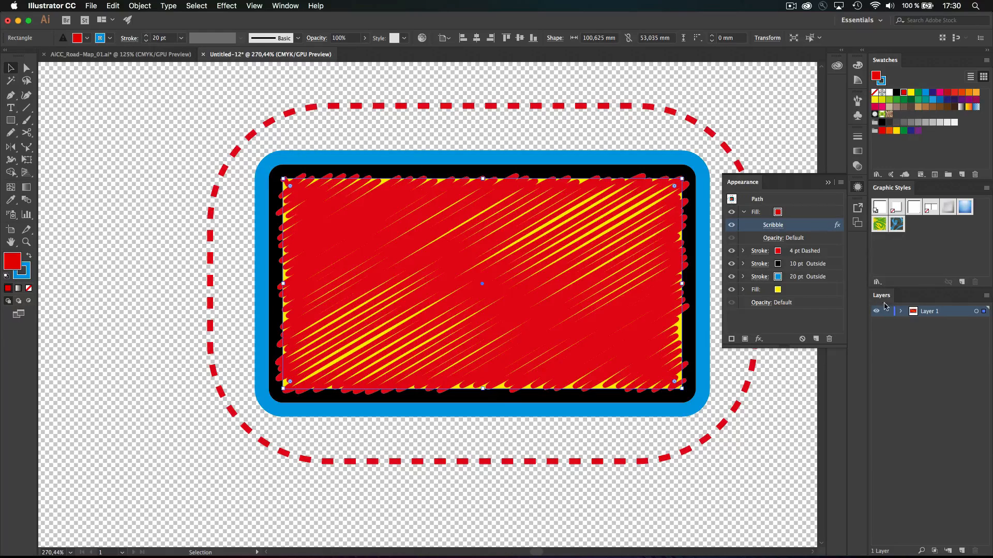
# Step: Expand Layer 1 and, with nothing selected, draw a new rectangle about 23 mm wide and 34 mm high beside the existing one
pyautogui.click(901, 311)
pyautogui.click(753, 454)
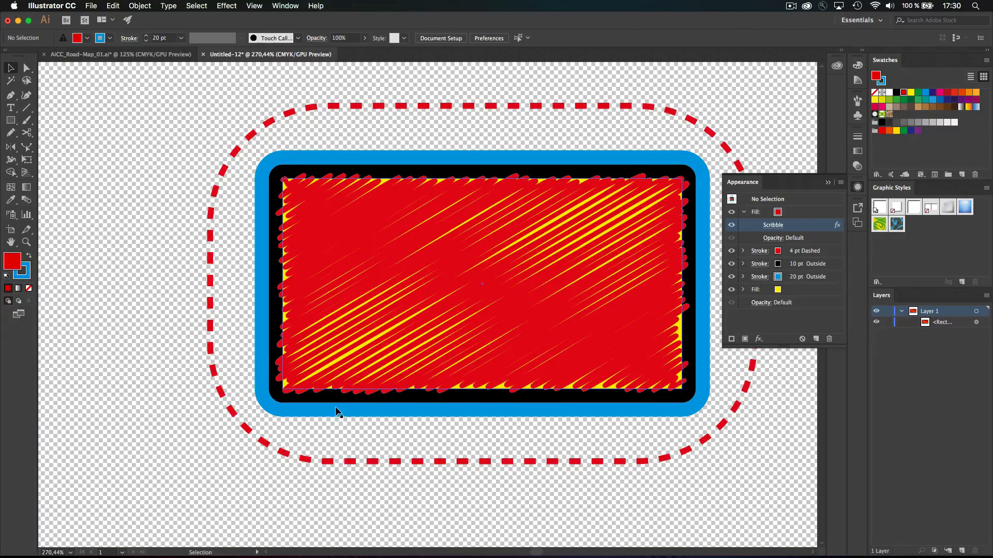
pyautogui.click(10, 120)
pyautogui.moveTo(65, 139); pyautogui.dragTo(155, 272)
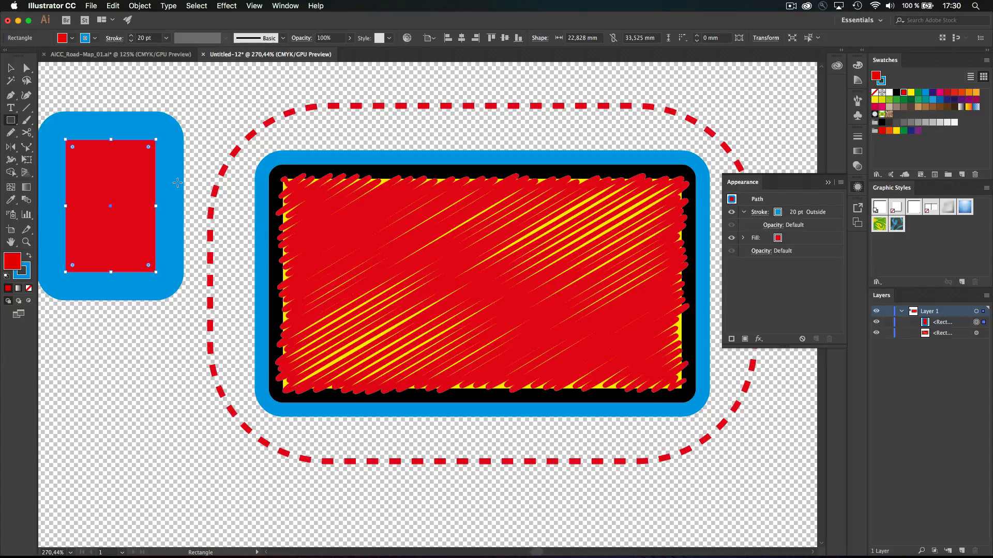
pyautogui.hscroll(-1, 177, 182)
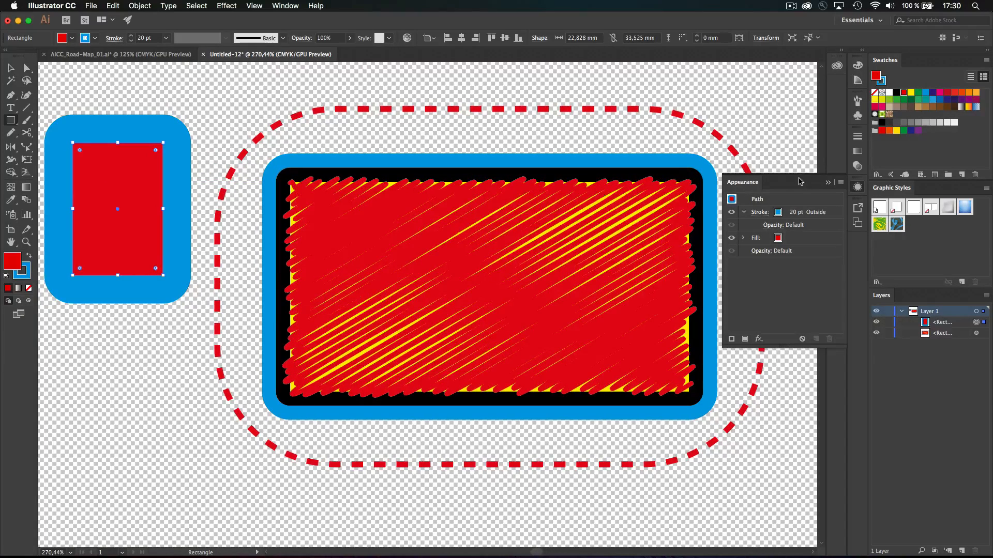
# Step: Turn off New Art Has Basic Appearance and delete the newly drawn small rectangle
pyautogui.click(841, 183)
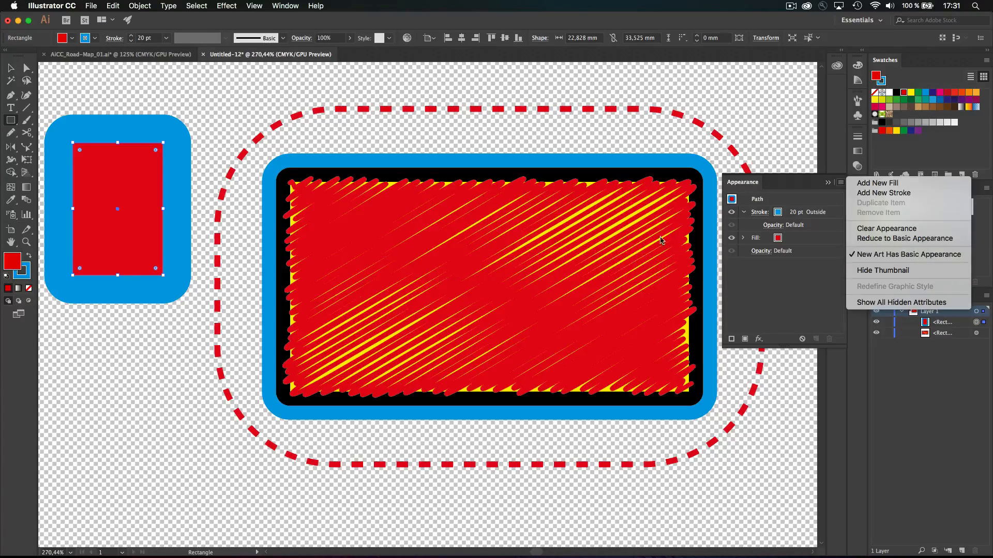
pyautogui.click(885, 255)
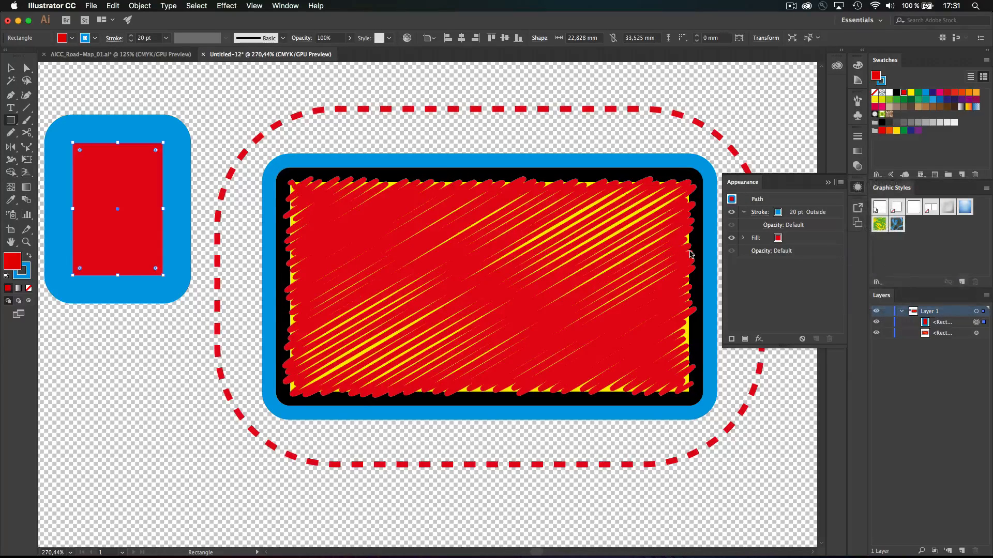
pyautogui.press('BackSpace')
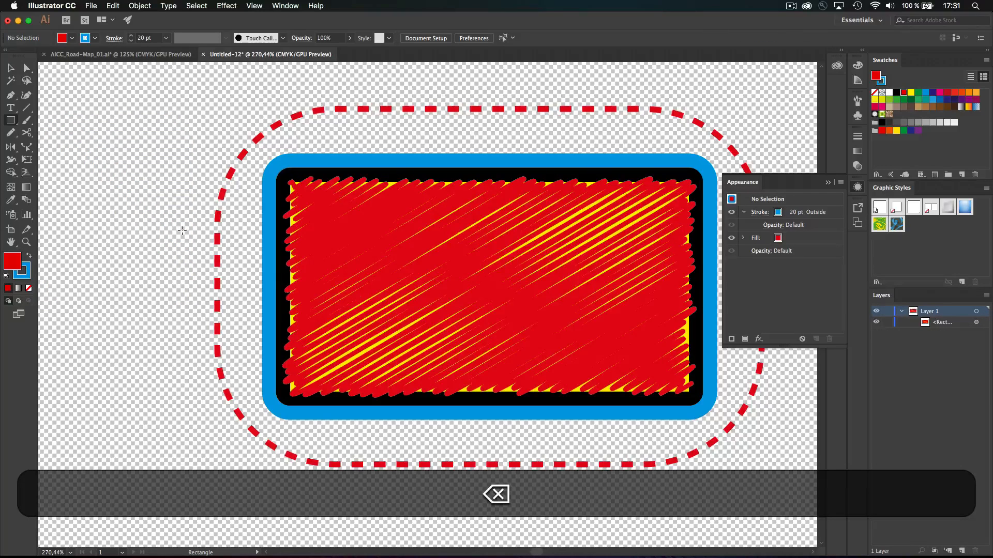
# Step: Select the large rectangle to pick up its appearance and draw a small rectangle and a square of about 24 mm beside it
pyautogui.keyDown('super'); pyautogui.click(310, 265); pyautogui.keyUp('super')
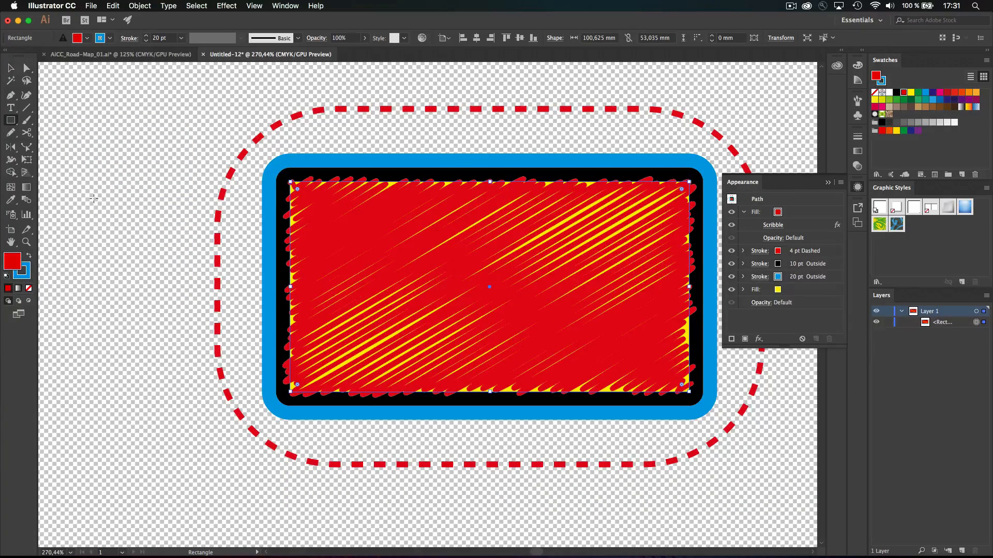
pyautogui.moveTo(94, 198); pyautogui.dragTo(157, 275)
pyautogui.moveTo(137, 404); pyautogui.dragTo(234, 500)
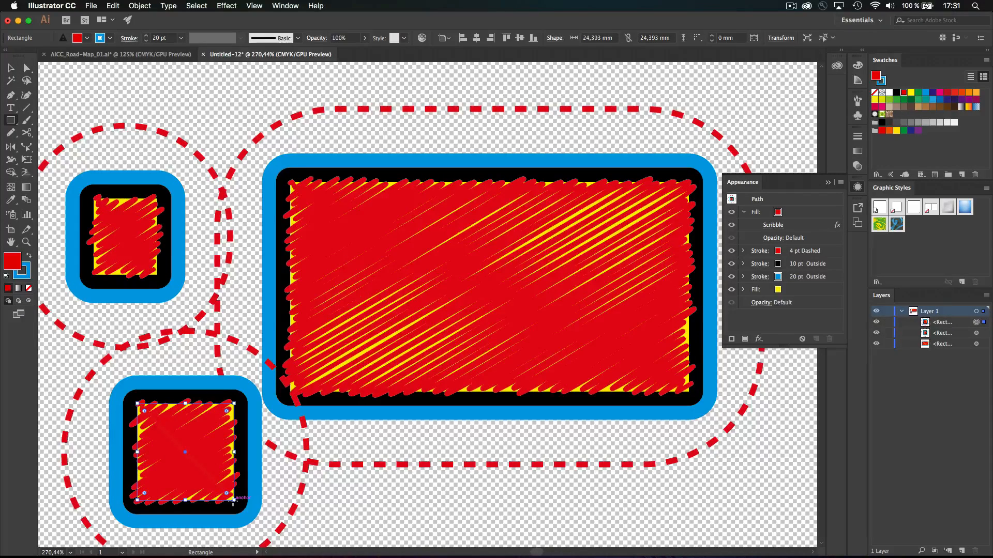
# Step: In outline view, move the square's lower-right anchor point to about X 93.2 mm, Y 148.5 mm and return to preview
pyautogui.scroll(-5, 233, 499)
pyautogui.hscroll(-4, 233, 499)
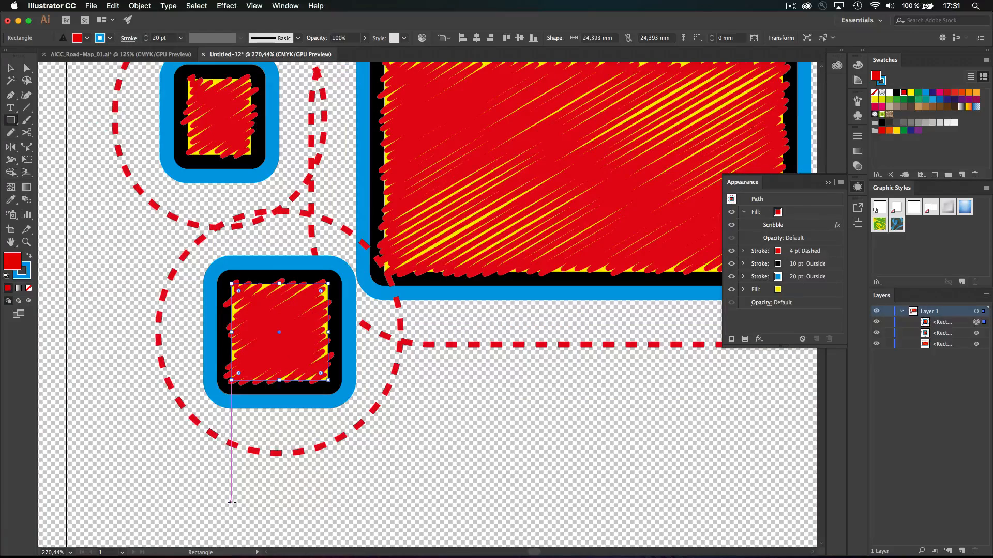
pyautogui.press('a')
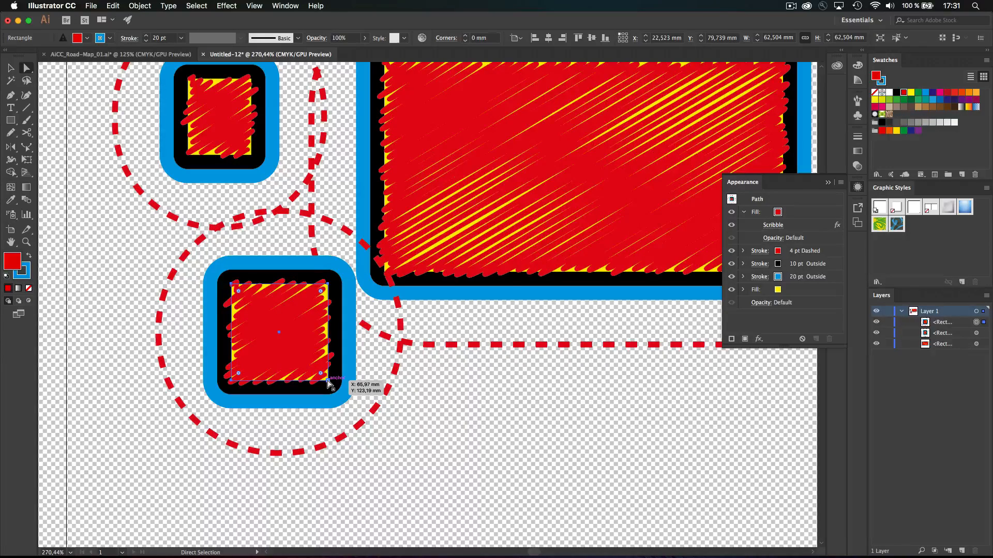
pyautogui.press('super+y')
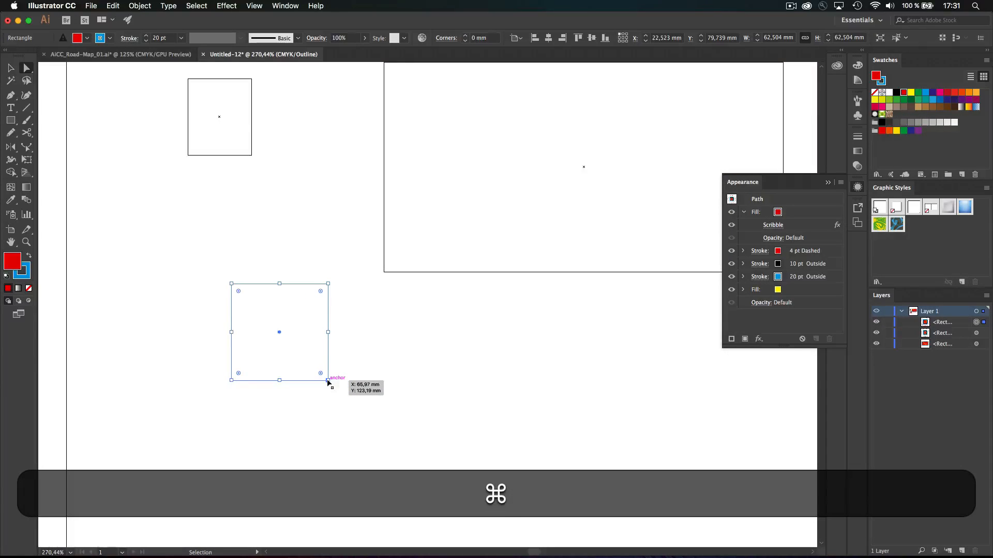
pyautogui.moveTo(348, 378); pyautogui.dragTo(317, 389)
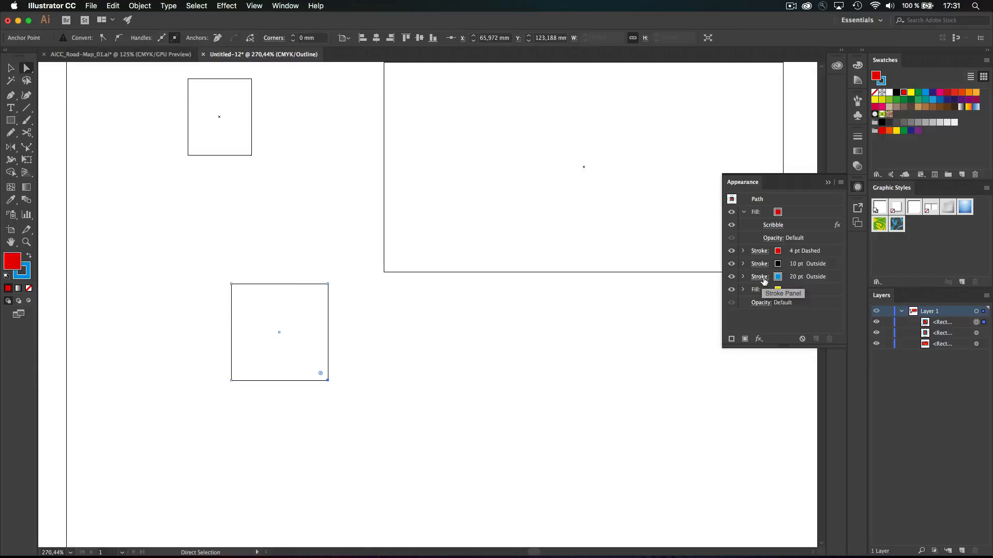
pyautogui.moveTo(328, 380); pyautogui.dragTo(435, 479)
pyautogui.press('super+y')
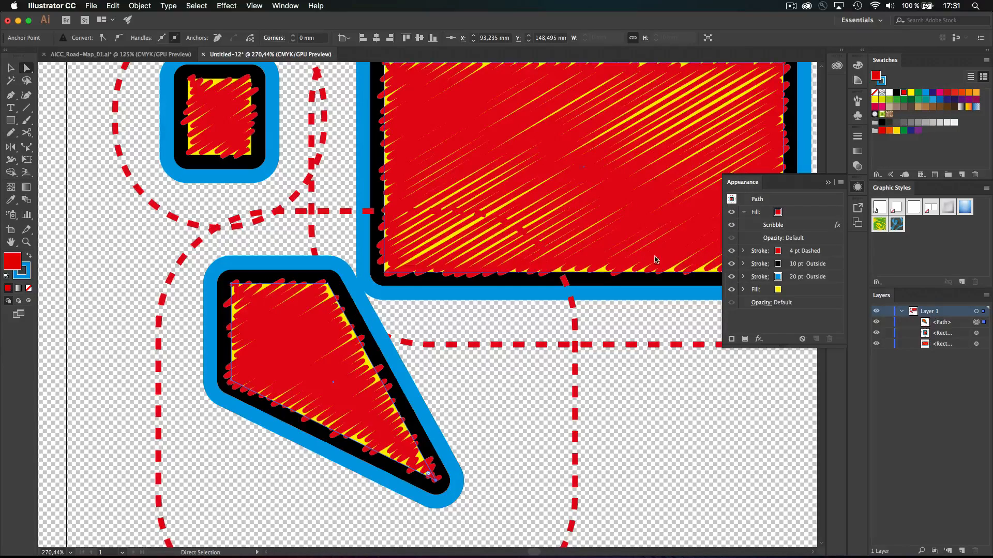
# Step: Toggle the reshaped path's red dashed and black strokes off and on, and switch to the Selection tool
pyautogui.click(732, 251)
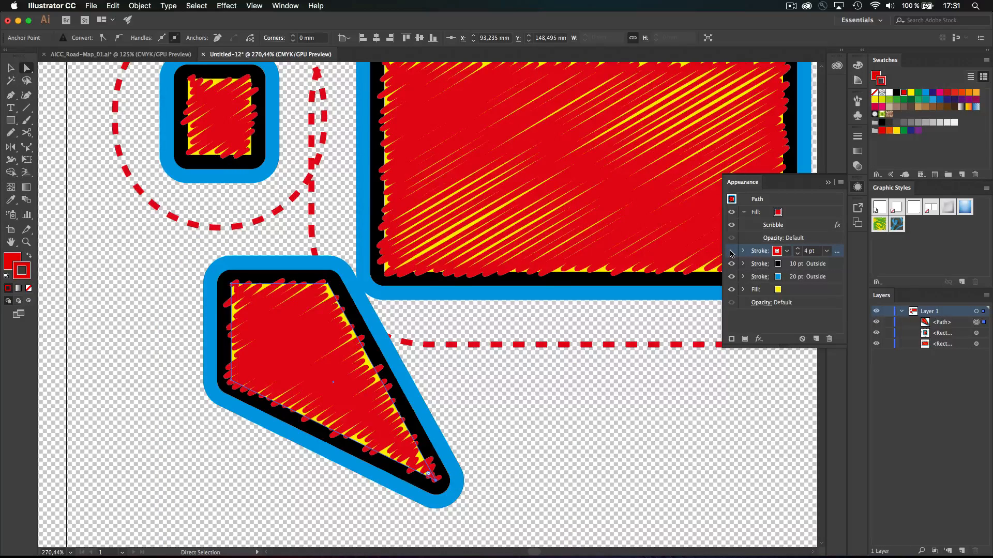
pyautogui.click(731, 251)
pyautogui.click(731, 264)
pyautogui.click(731, 263)
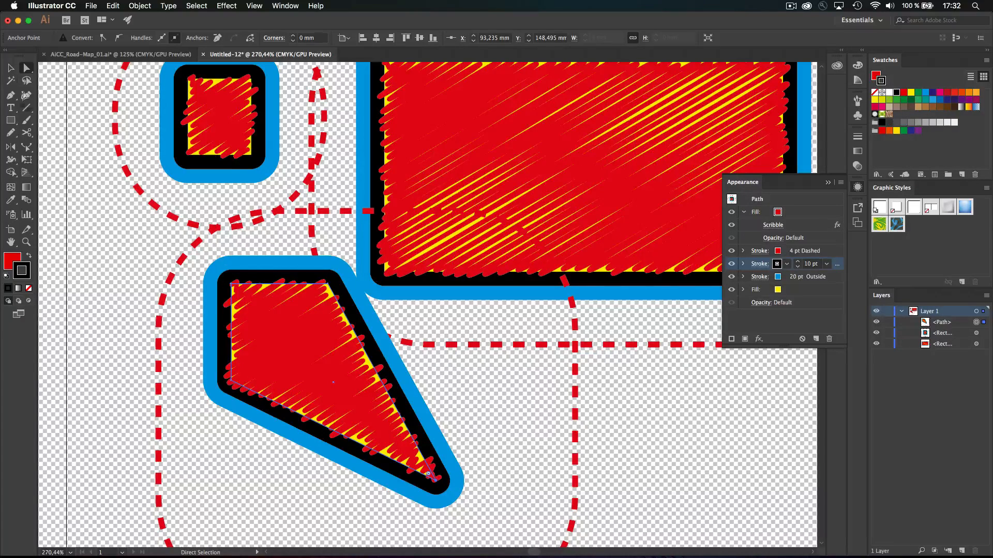
pyautogui.click(11, 67)
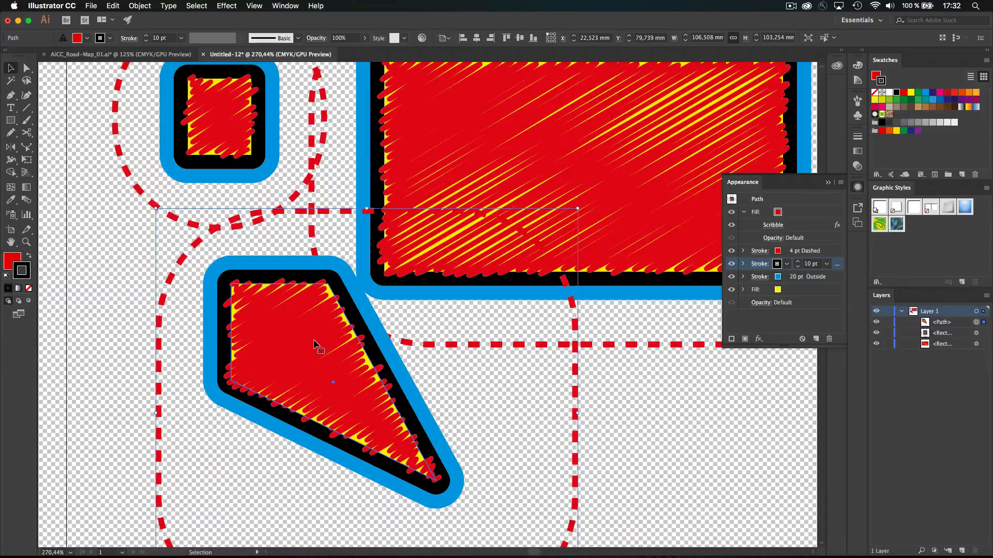
# Step: Delete the reshaped path and select the large rectangle
pyautogui.press('BackSpace')
pyautogui.click(478, 213)
pyautogui.scroll(5, 479, 214)
pyautogui.hscroll(-5, 478, 213)
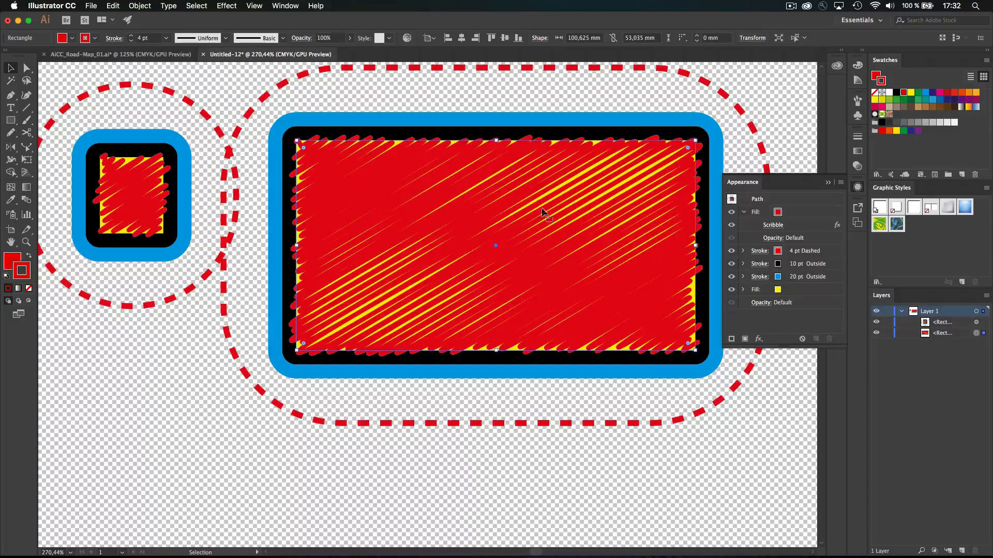
# Step: Try adding the large rectangle's appearance as an unnamed graphic style in two ways, undoing each addition
pyautogui.moveTo(481, 208); pyautogui.dragTo(885, 247)
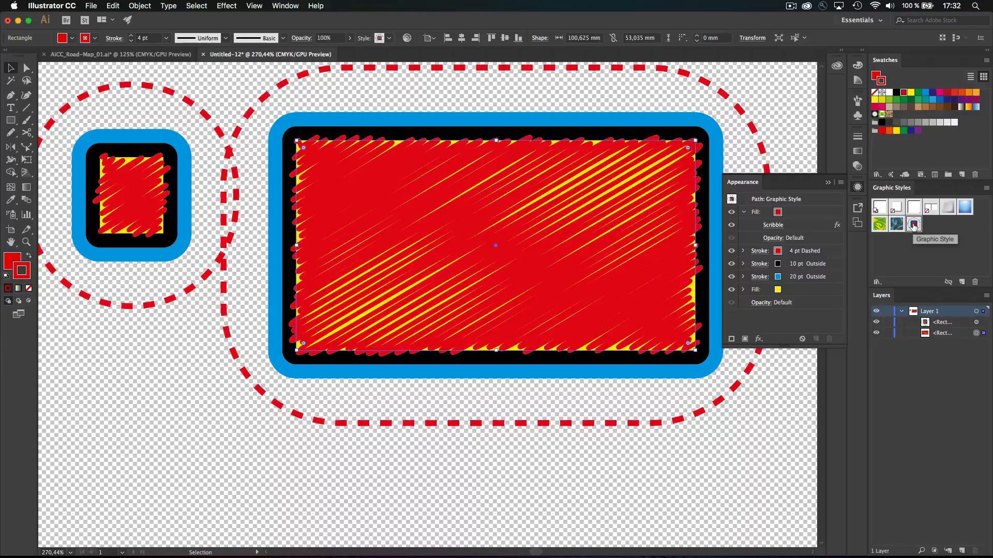
pyautogui.press('super+z')
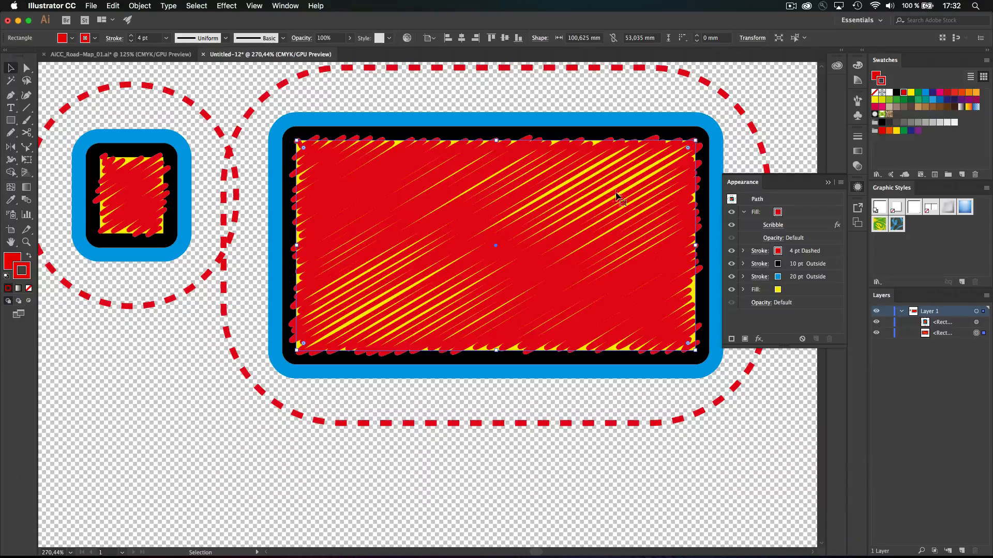
pyautogui.click(961, 282)
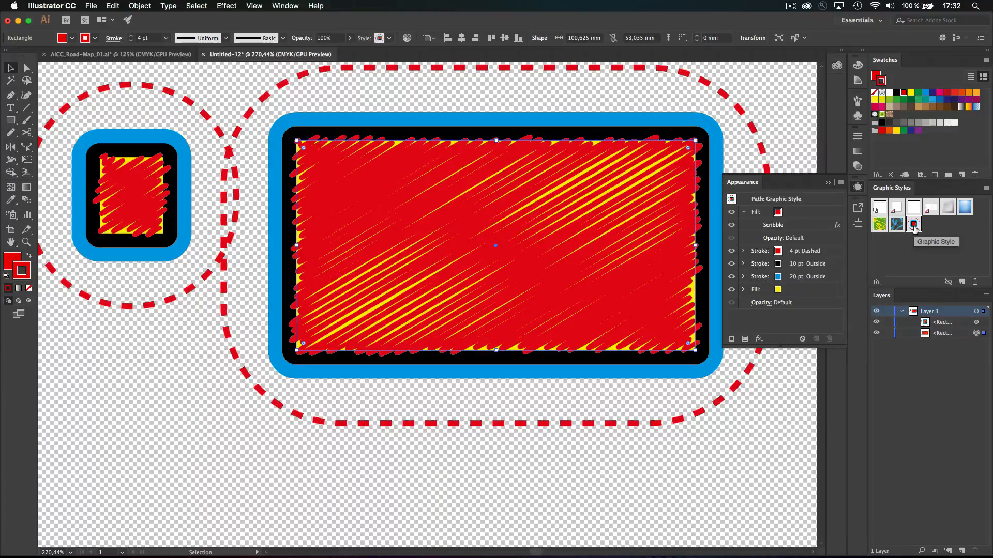
pyautogui.press('super+z')
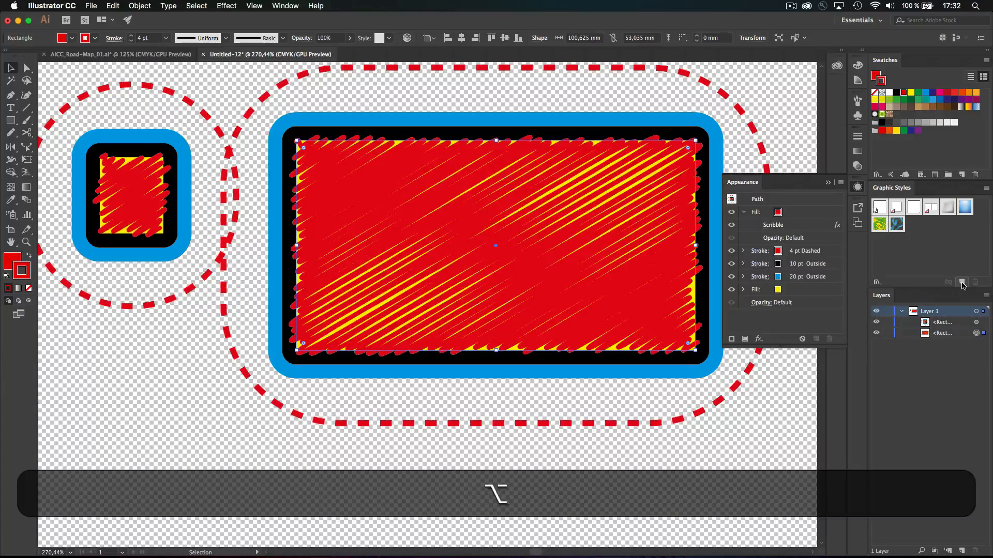
# Step: Save the large rectangle's appearance as a new graphic style named "blabla"
pyautogui.keyDown('alt'); pyautogui.click(962, 282); pyautogui.keyUp('alt')
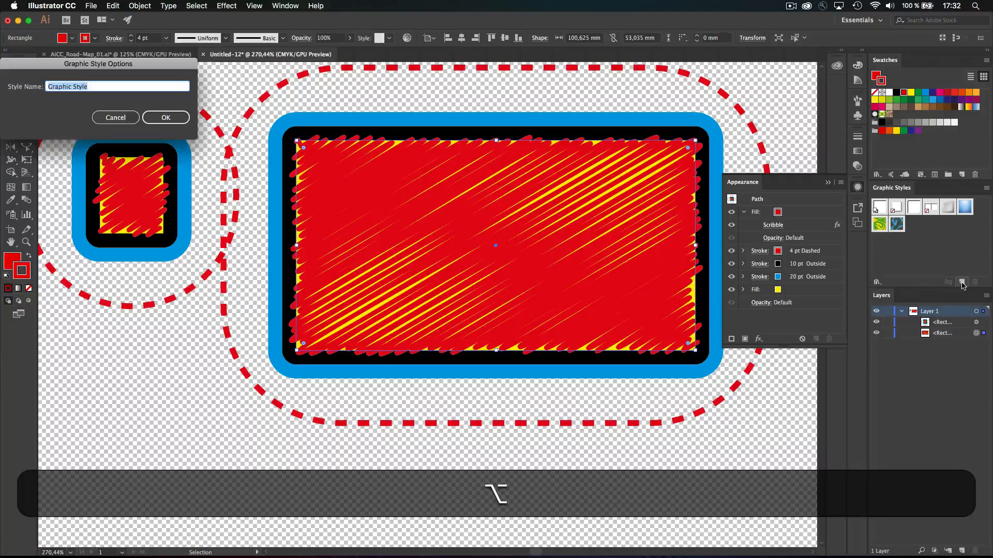
pyautogui.moveTo(105, 65); pyautogui.dragTo(543, 185)
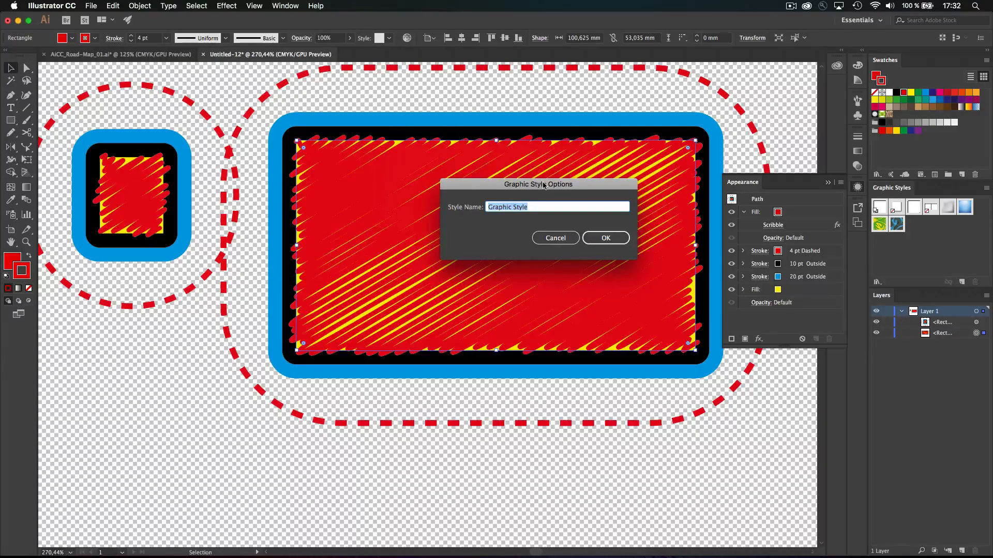
pyautogui.write('blabla')
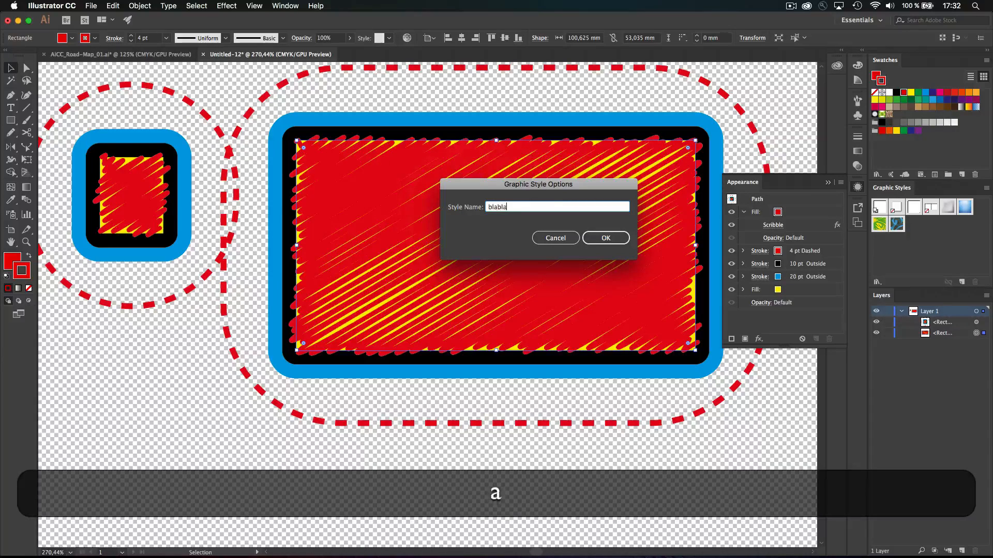
pyautogui.press('Return')
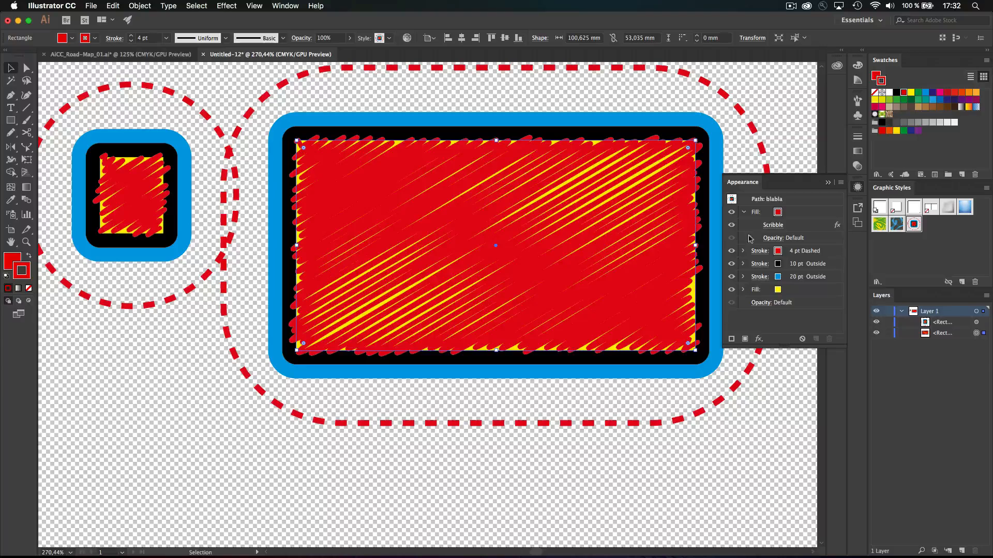
# Step: Apply the blabla graphic style to the small rectangle and select the large rectangle to compare its appearance
pyautogui.click(161, 217)
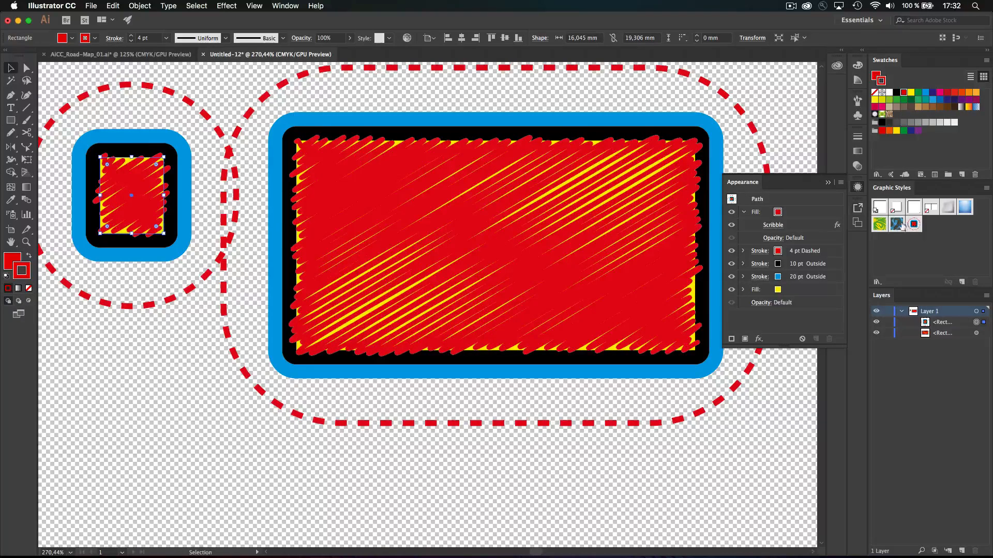
pyautogui.click(913, 223)
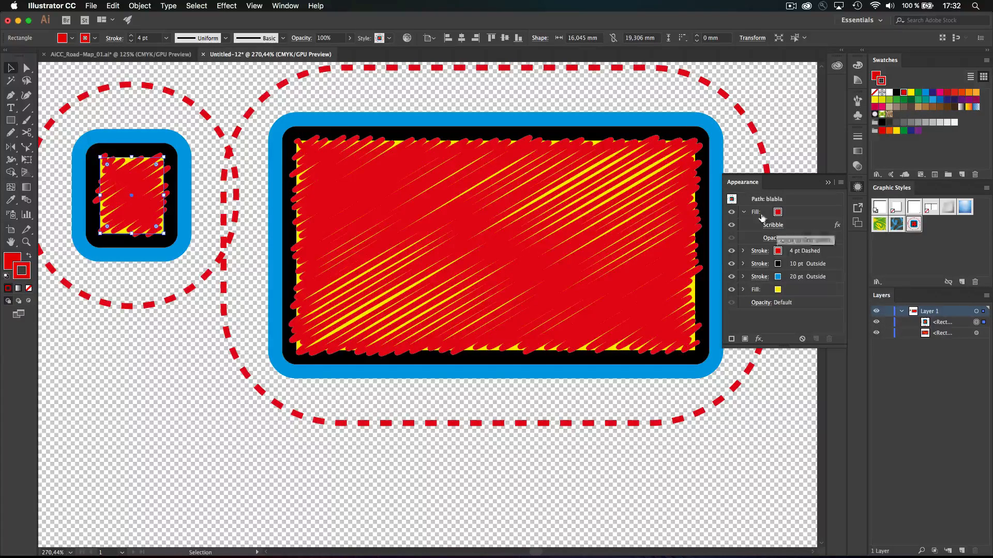
pyautogui.click(645, 234)
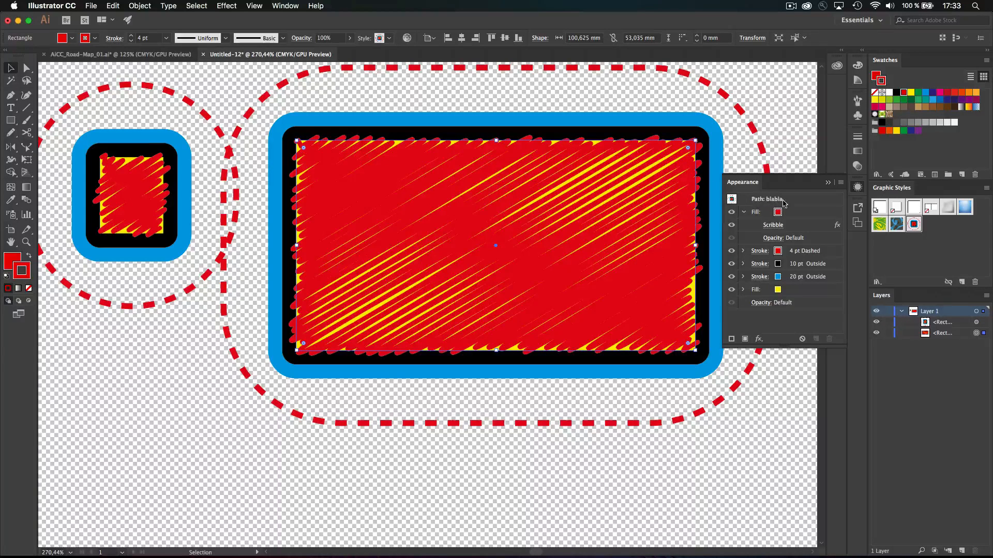
# Step: Create the point text "My text" in the empty area below the small rectangle
pyautogui.click(11, 107)
pyautogui.click(88, 386)
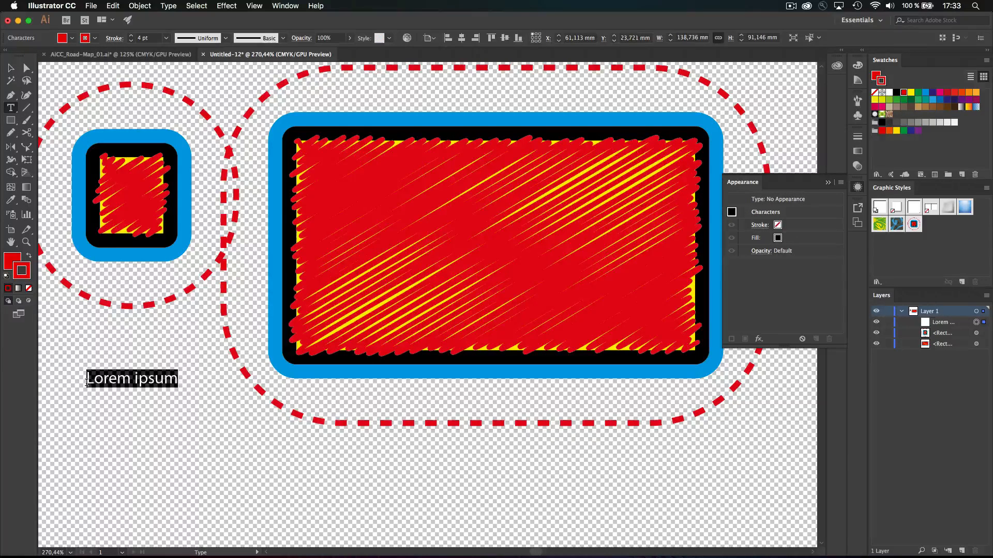
pyautogui.write('My ')
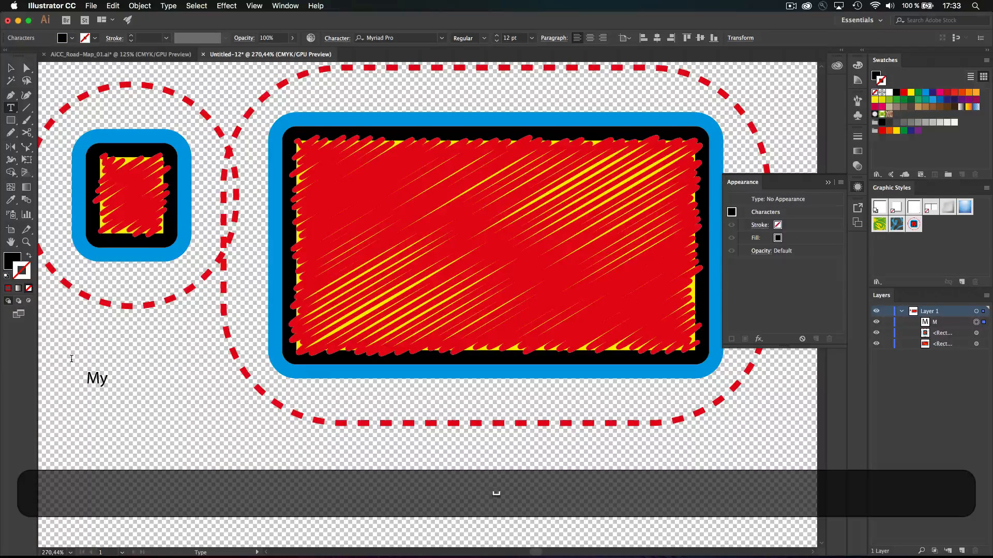
pyautogui.write('text')
pyautogui.press('Escape')
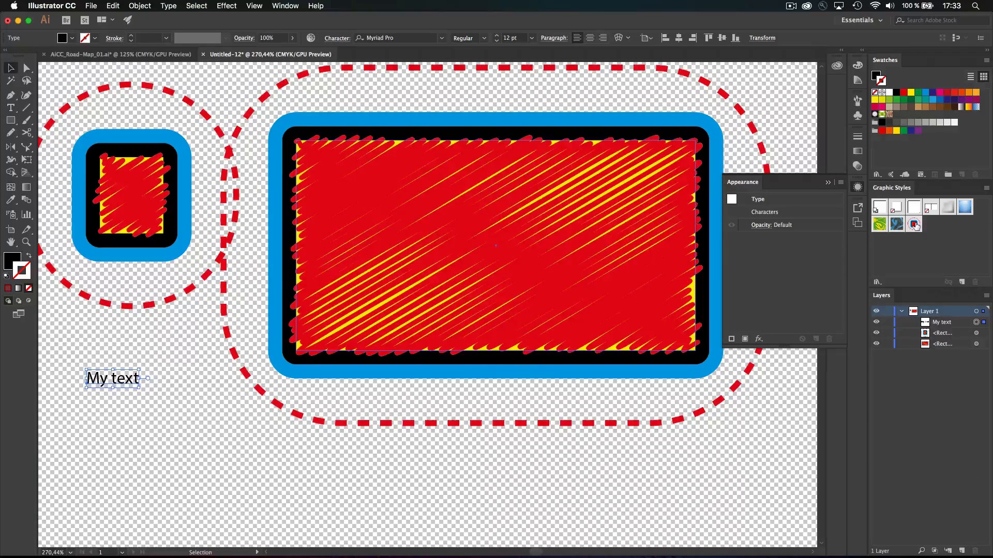
# Step: Add the blabla graphic style to the text and move it just below the large rectangle's lower-left corner, leaving it selected
pyautogui.press('alt')
pyautogui.keyDown('alt'); pyautogui.click(914, 224); pyautogui.keyUp('alt')
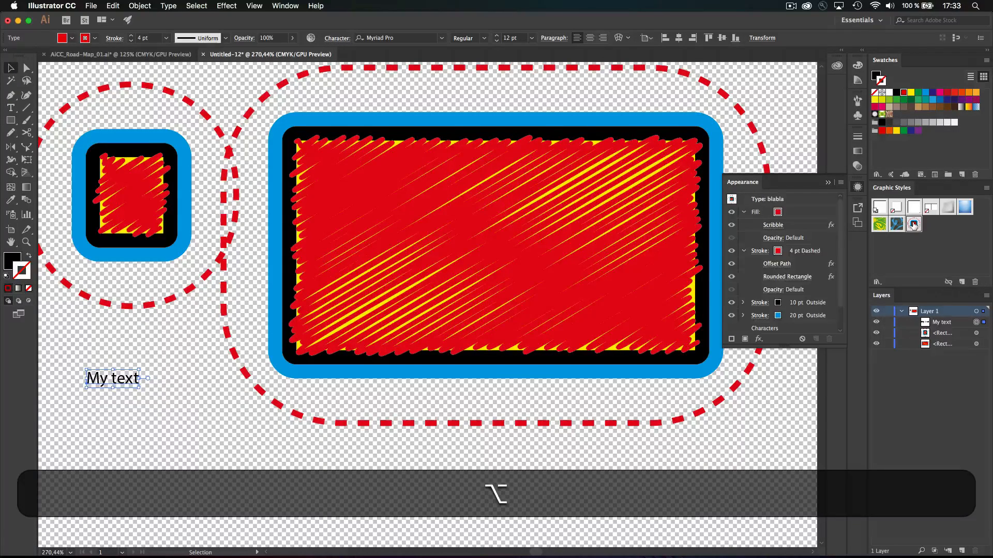
pyautogui.moveTo(129, 382); pyautogui.dragTo(268, 445)
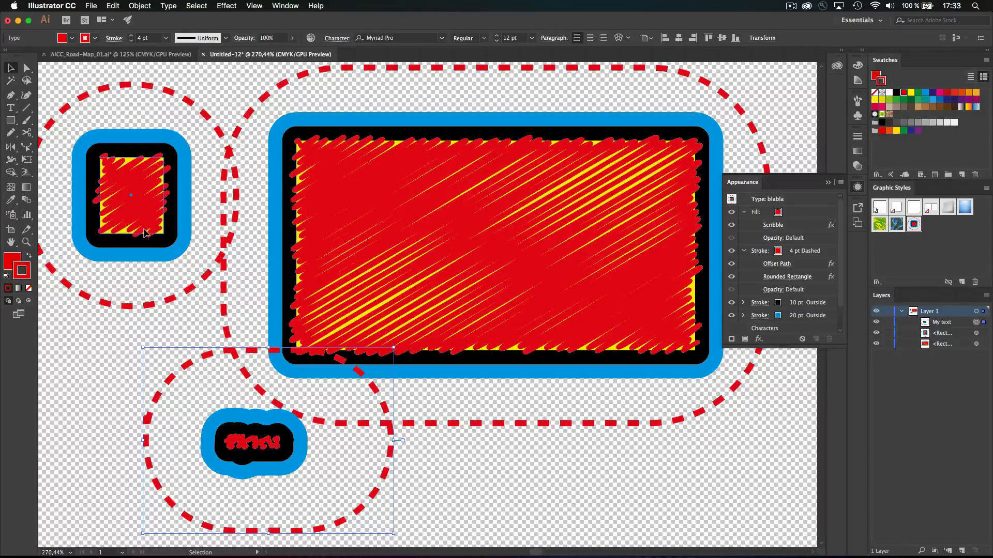
pyautogui.click(388, 260)
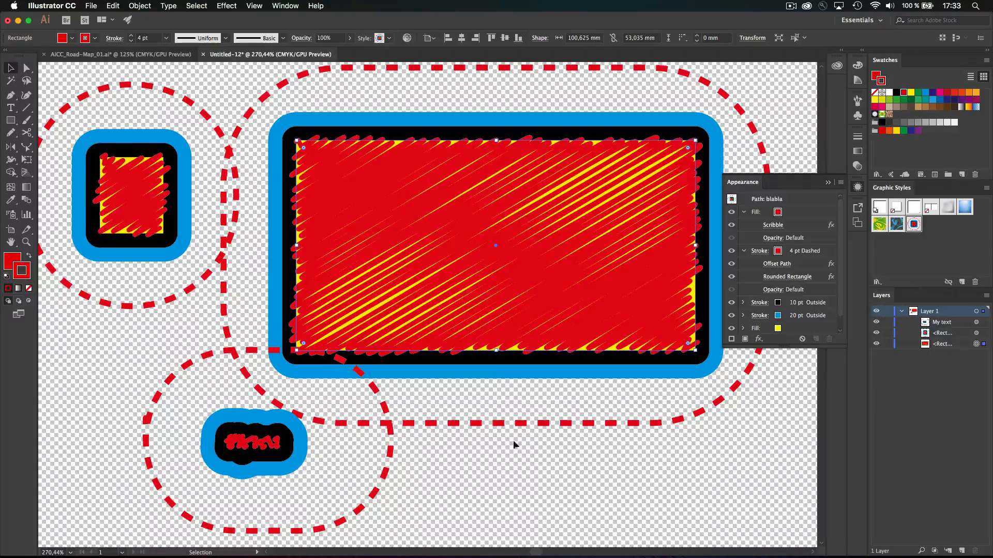
pyautogui.click(308, 427)
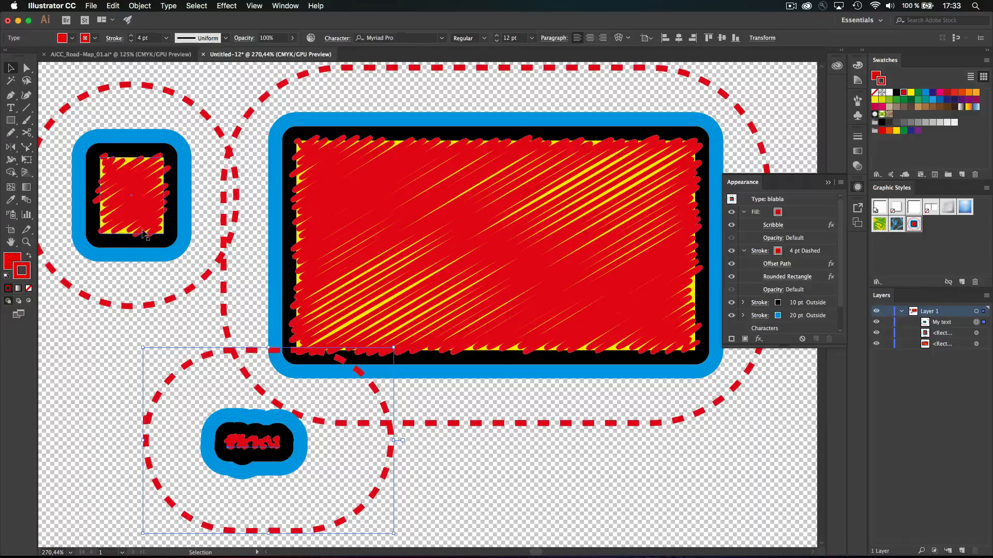
# Step: Open the 3D Effects graphic style library, enlarge it and browse onward to the Artistic Effects library
pyautogui.click(877, 282)
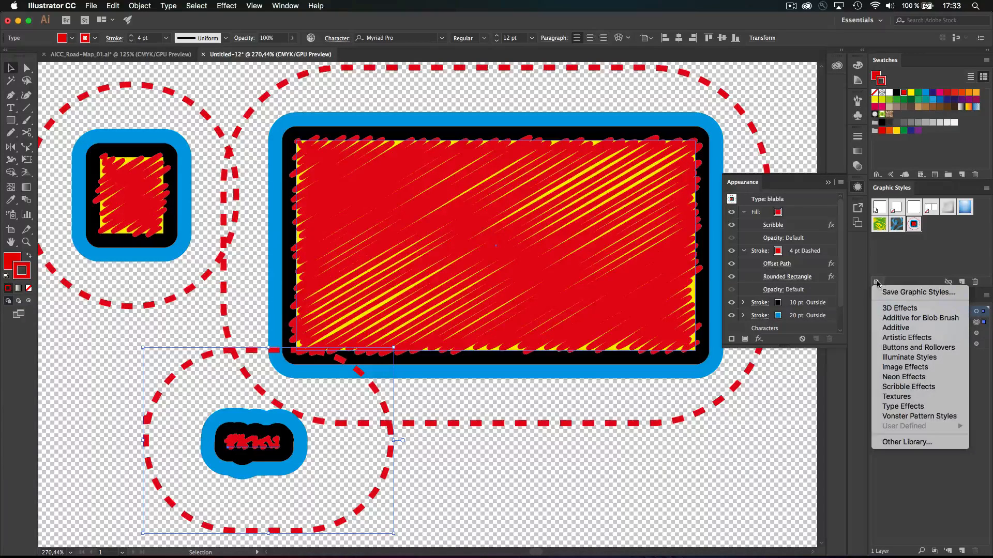
pyautogui.click(898, 311)
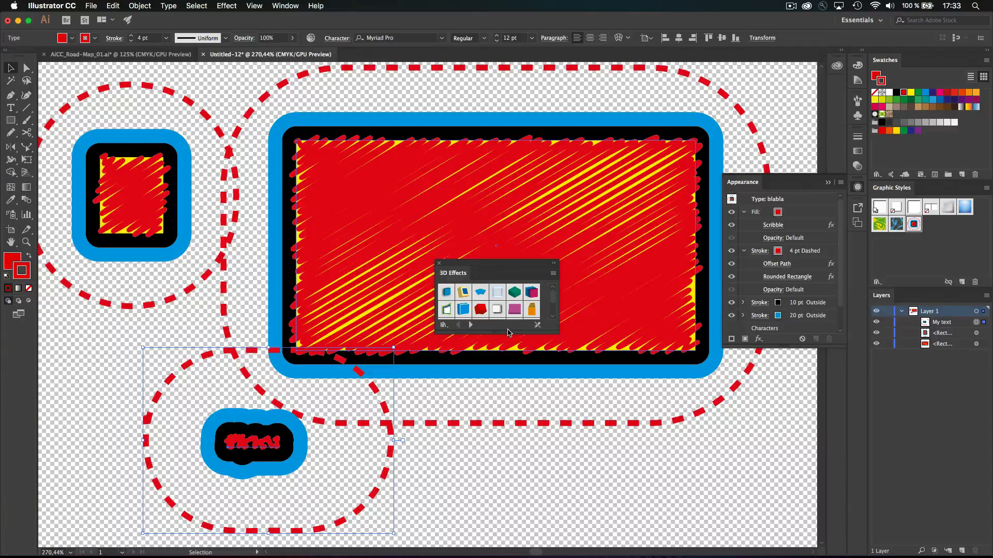
pyautogui.moveTo(503, 333); pyautogui.dragTo(513, 406)
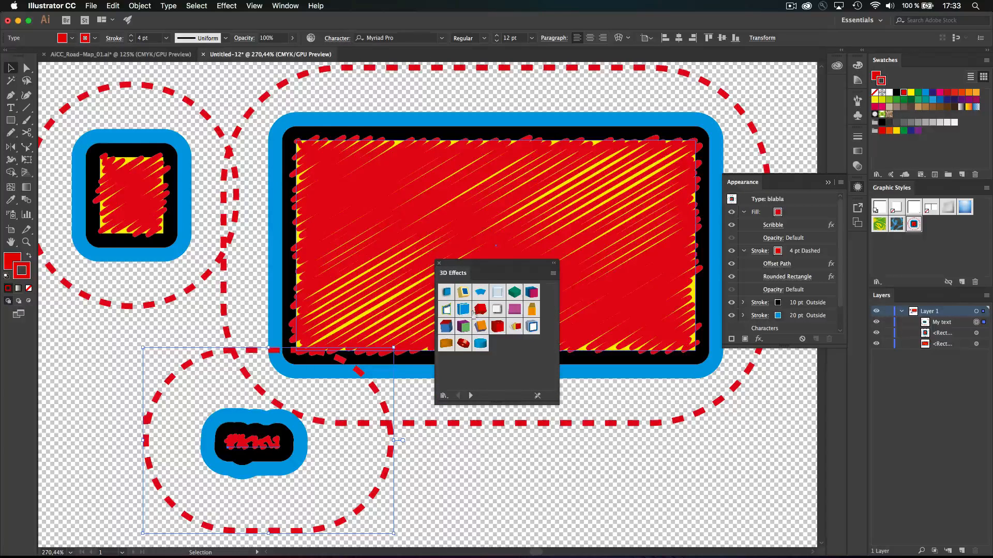
pyautogui.click(471, 396)
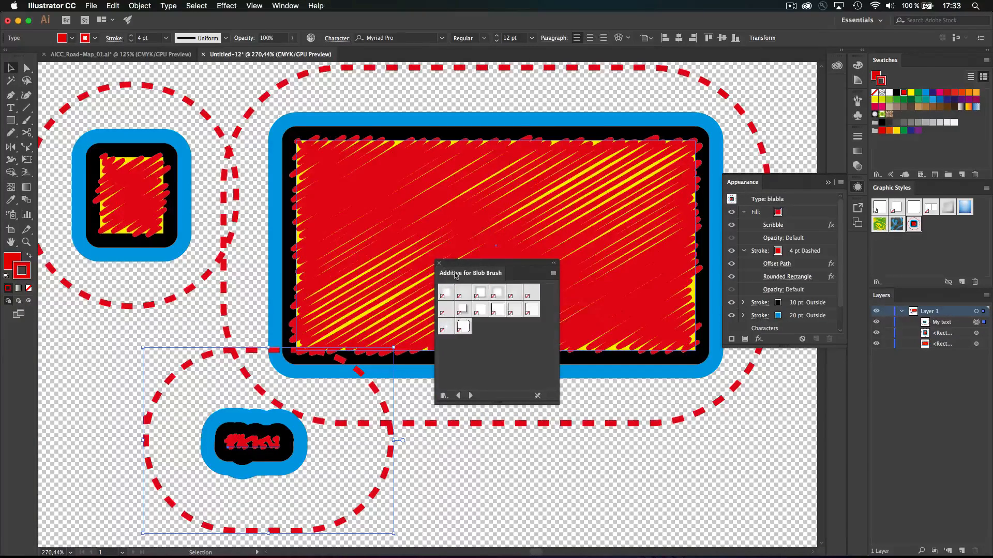
pyautogui.click(470, 396)
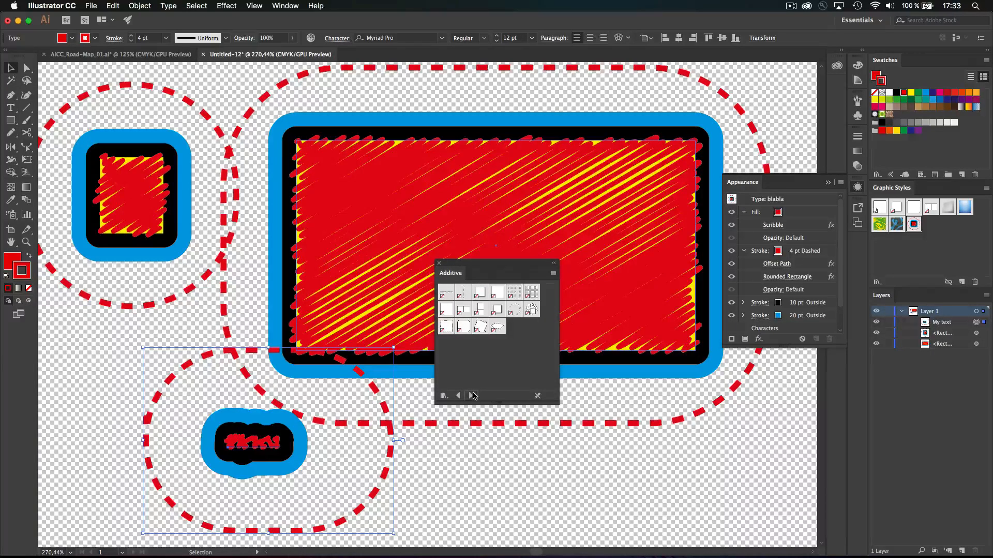
pyautogui.click(471, 397)
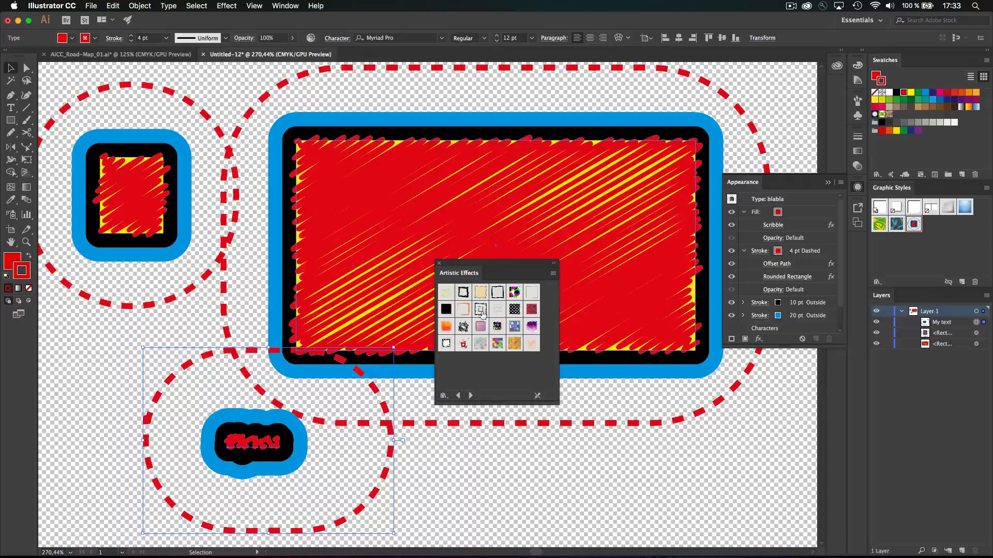
# Step: Try RGB Stained Glass from Artistic Effects on the text and replace it with Bubble Aqua Normal from Buttons and Rollovers
pyautogui.click(463, 292)
pyautogui.click(514, 326)
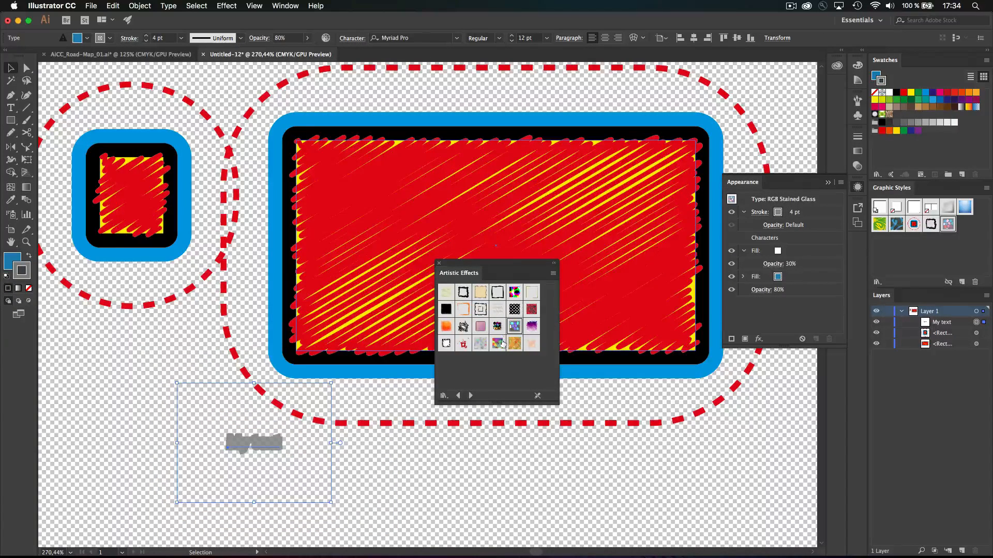
pyautogui.click(470, 396)
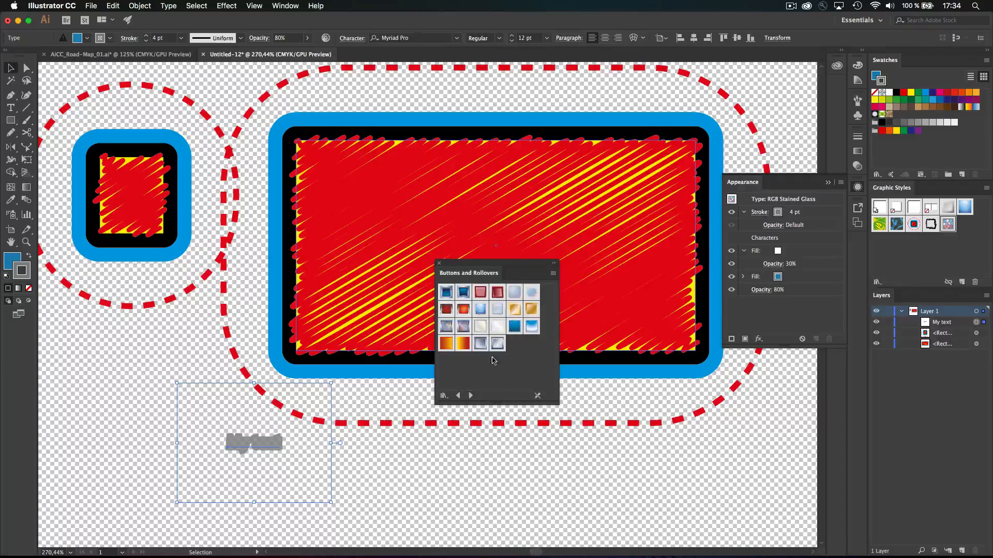
pyautogui.click(481, 309)
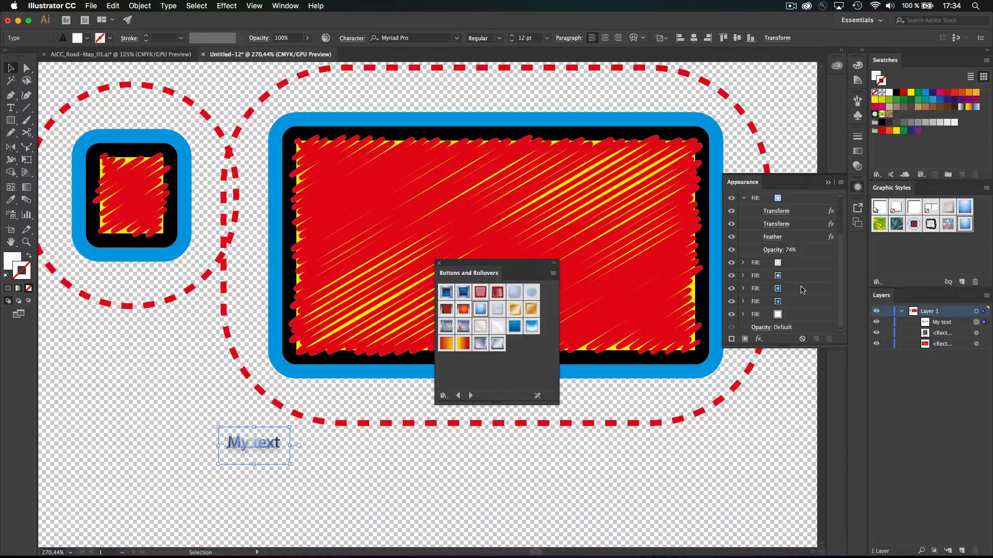
# Step: Try Steel Mouse Down on the small rectangle and replace it with Bubble Aqua Normal
pyautogui.click(148, 217)
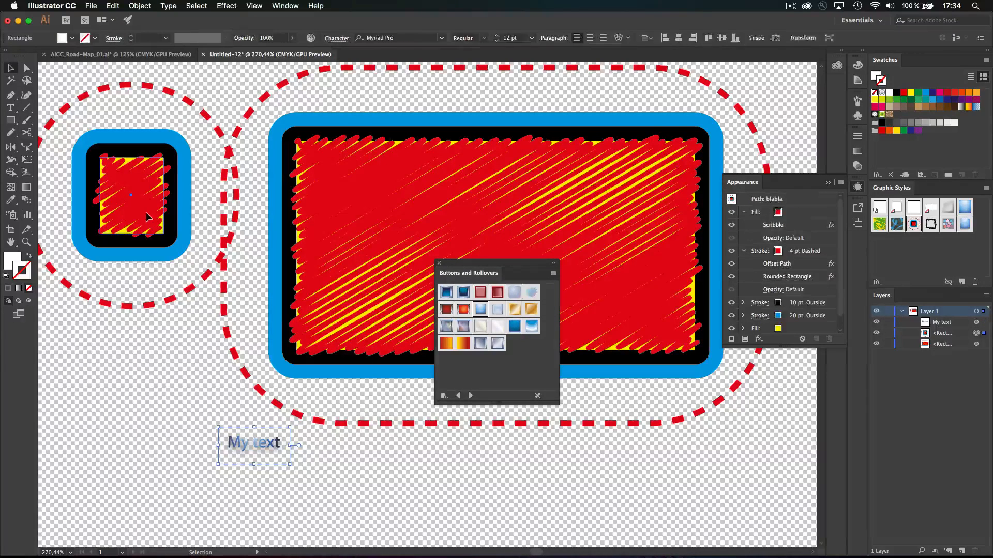
pyautogui.click(481, 344)
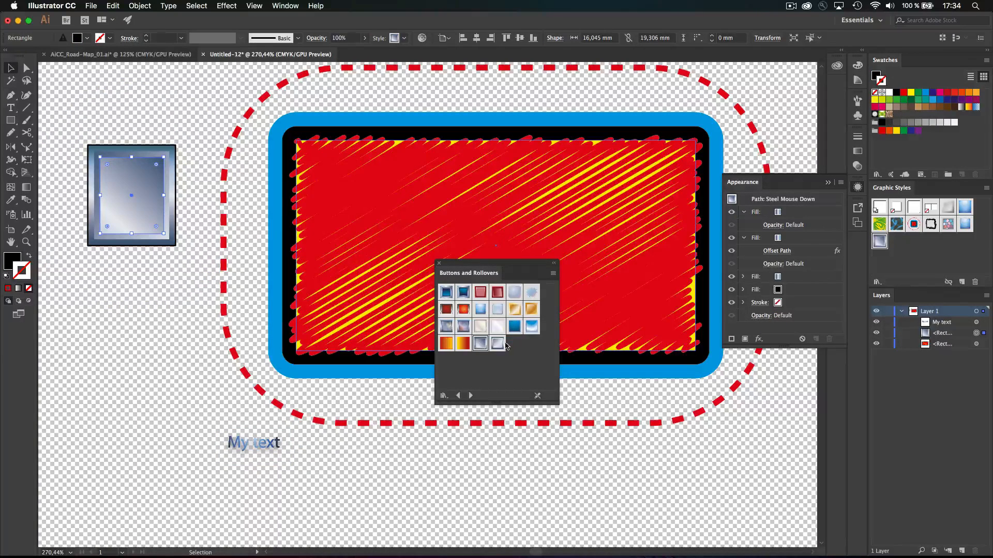
pyautogui.click(480, 309)
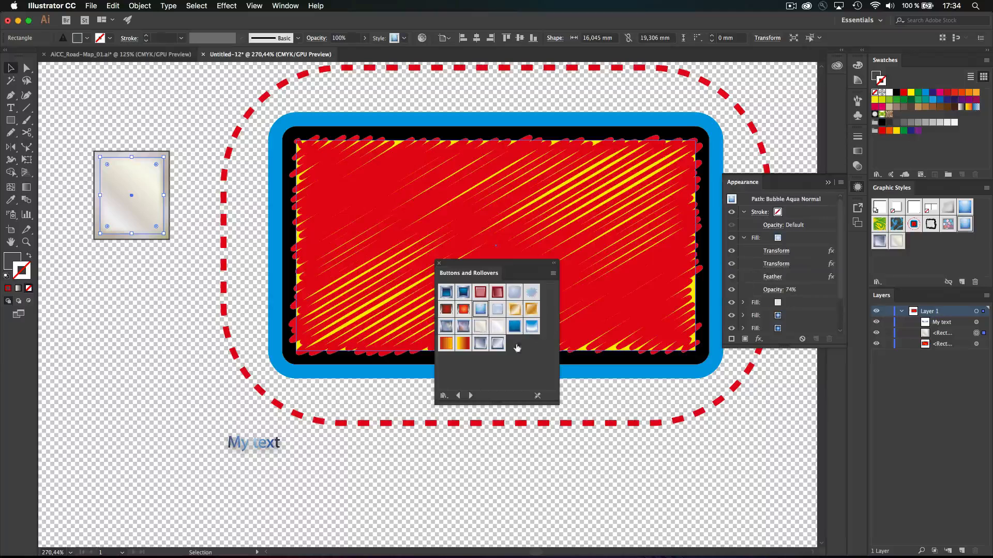
# Step: Apply the green framed style from the Image Effects library to the small rectangle and close the library
pyautogui.click(470, 395)
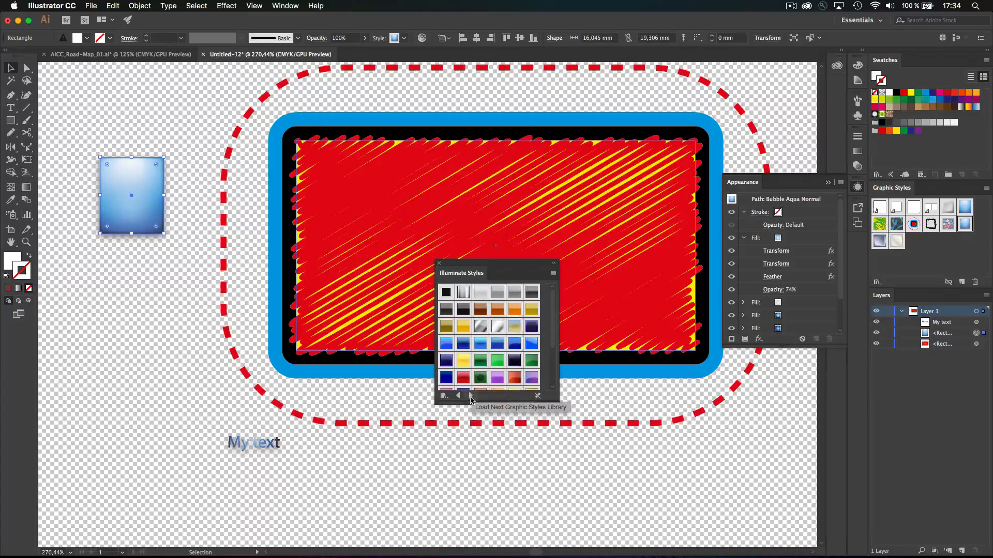
pyautogui.click(470, 397)
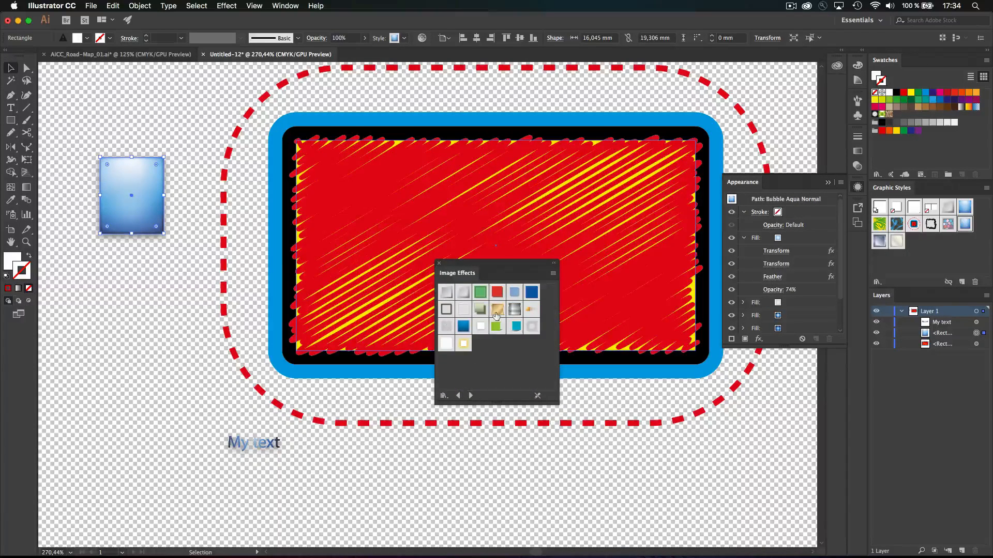
pyautogui.click(481, 292)
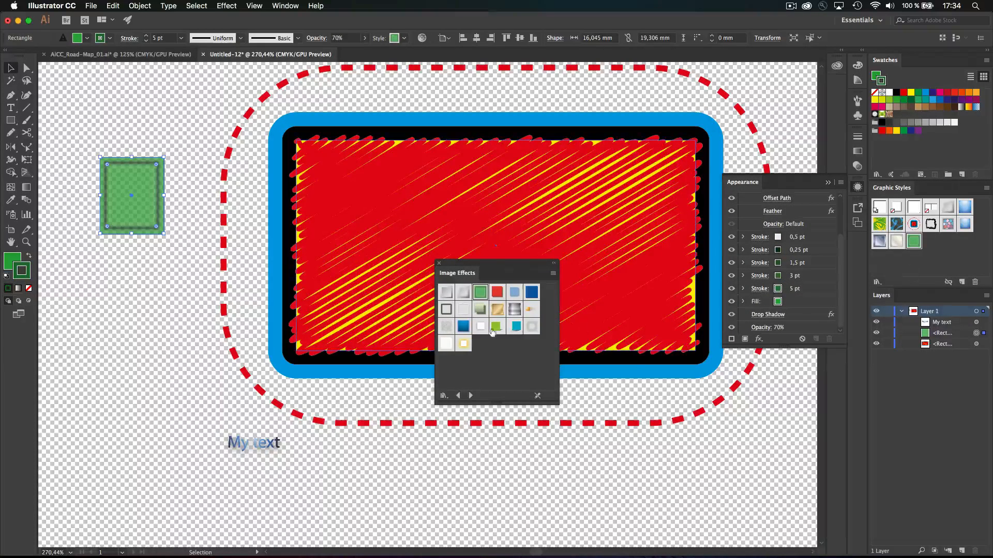
pyautogui.click(439, 265)
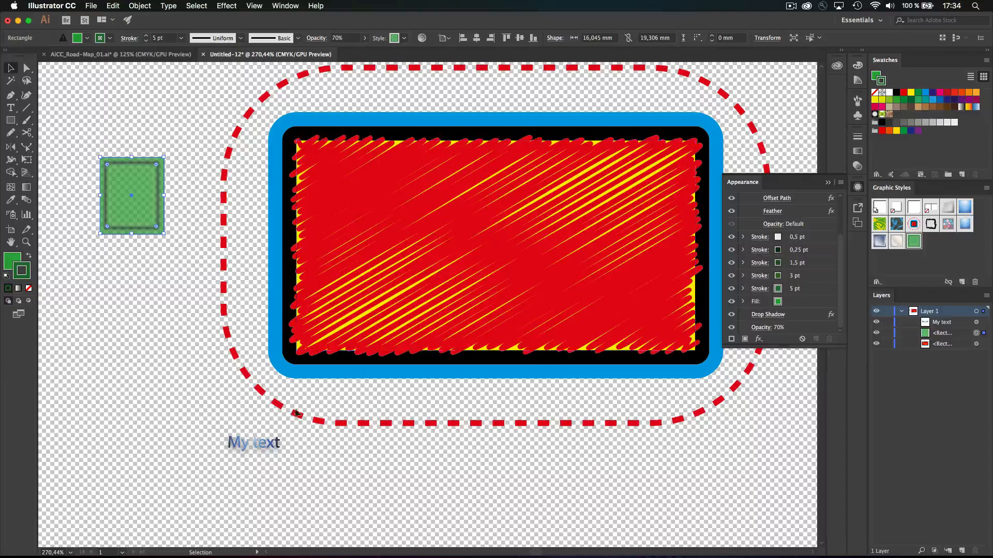
# Step: Apply the blabla graphic style to the text and the small rectangle, hide the transparency grid and deselect everything
pyautogui.click(245, 448)
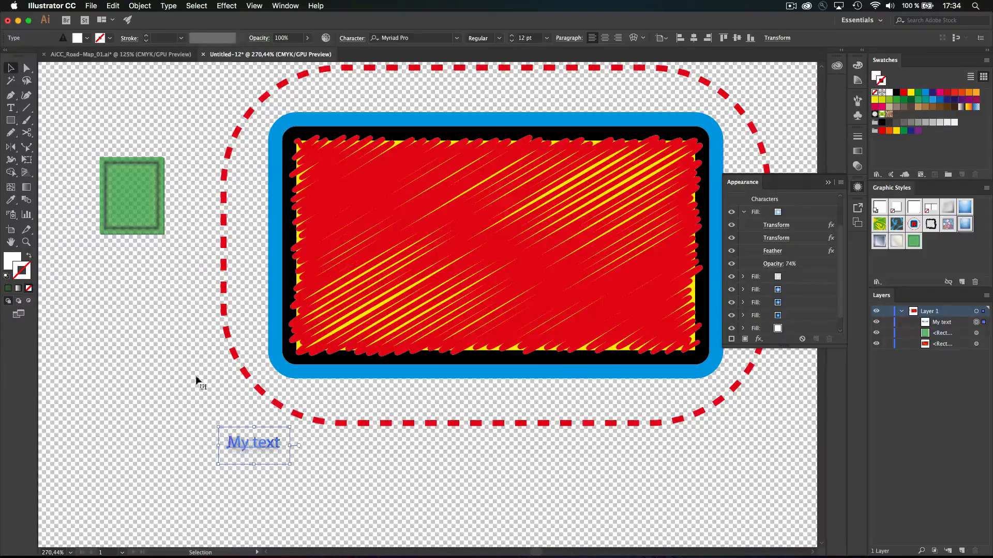
pyautogui.keyDown('shift'); pyautogui.click(137, 225); pyautogui.keyUp('shift')
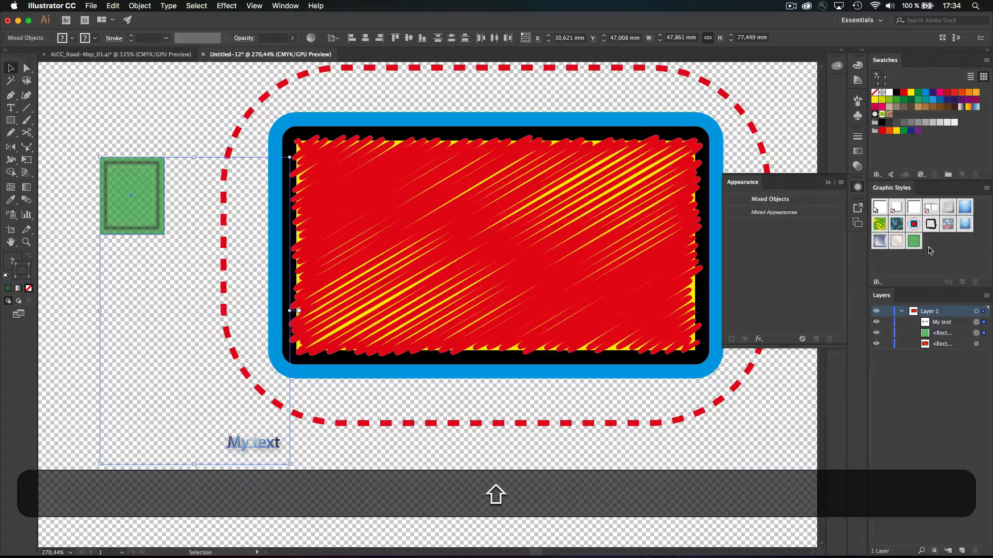
pyautogui.click(914, 224)
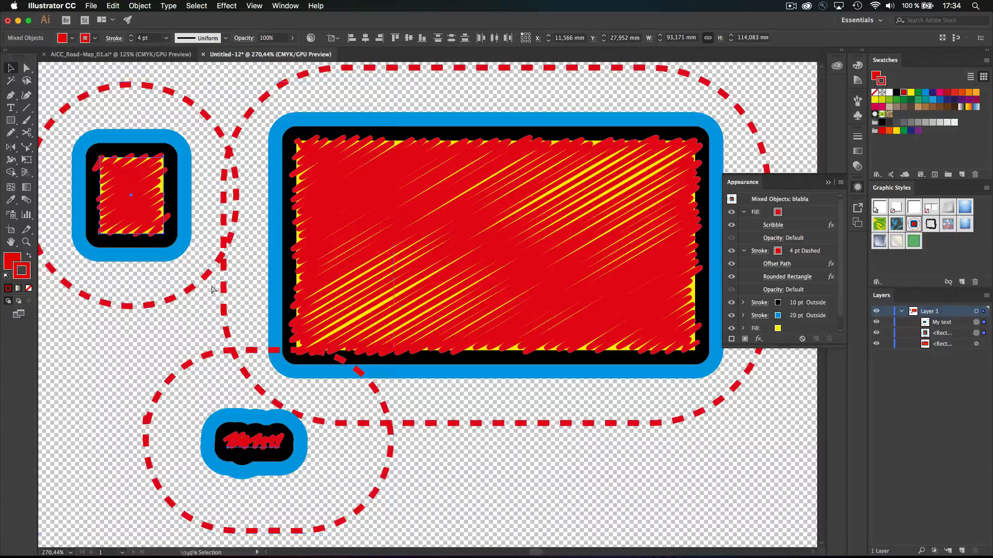
pyautogui.press('shift+super+d')
pyautogui.click(428, 436)
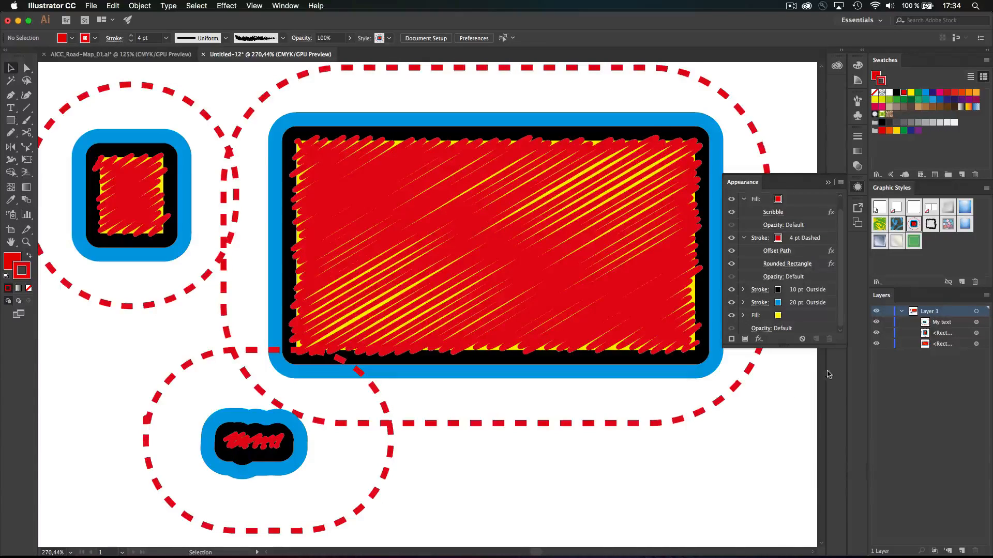
# Step: Try dark blue on the large rectangle's outer 20 pt stroke and replace it with orange
pyautogui.click(595, 318)
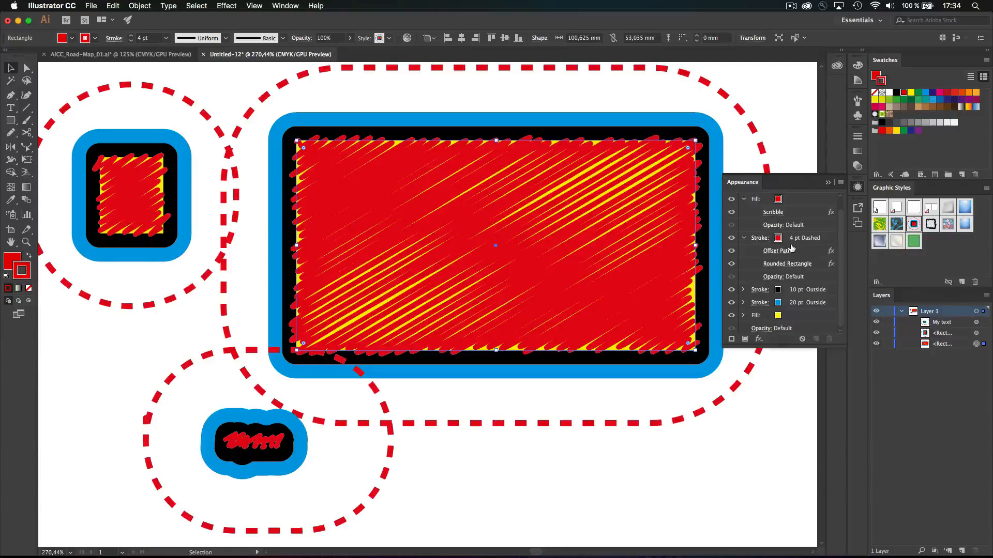
pyautogui.click(784, 304)
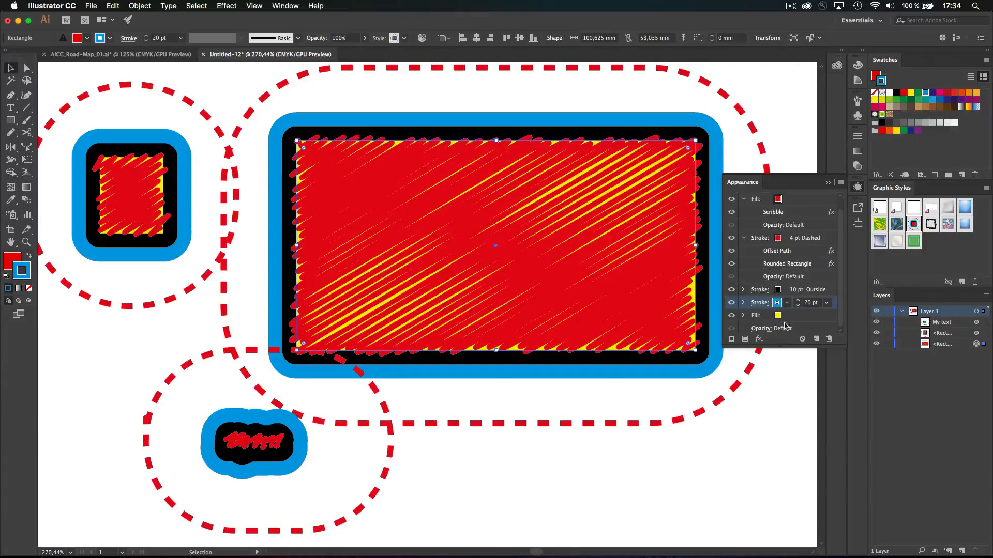
pyautogui.click(784, 306)
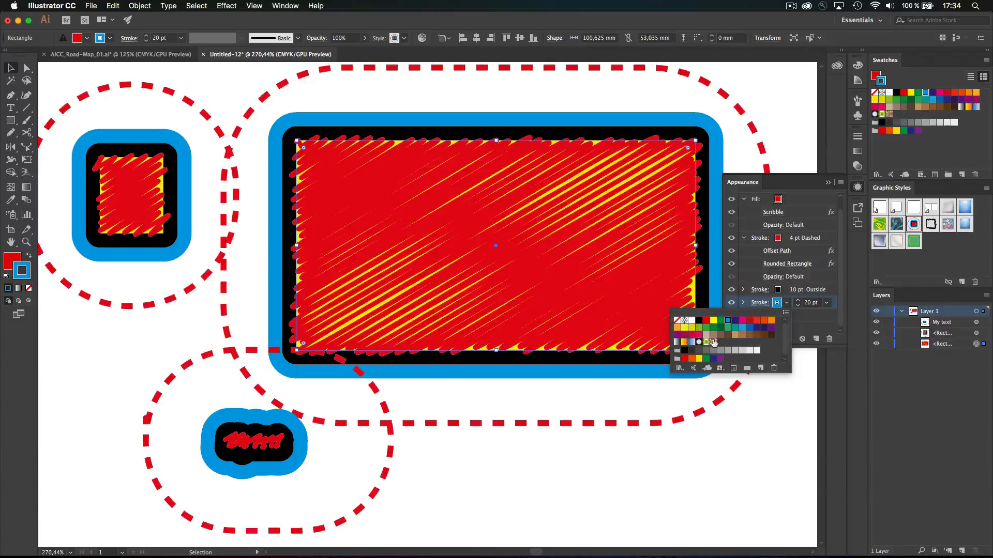
pyautogui.click(734, 321)
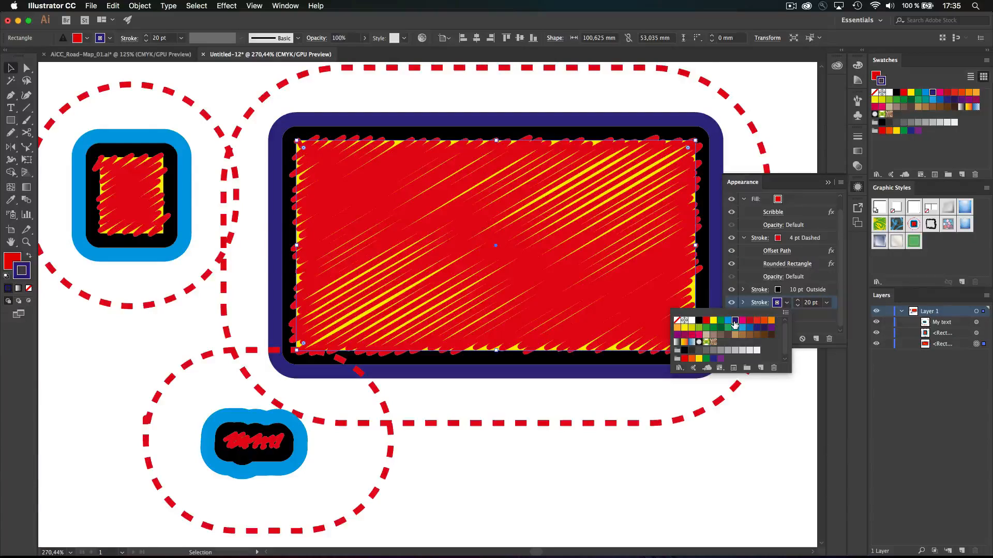
pyautogui.click(771, 321)
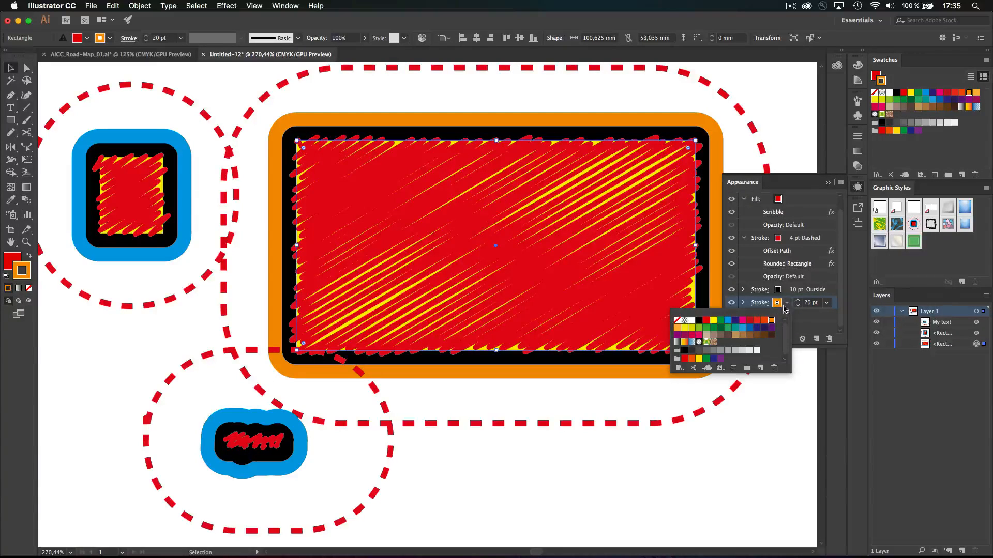
pyautogui.click(807, 326)
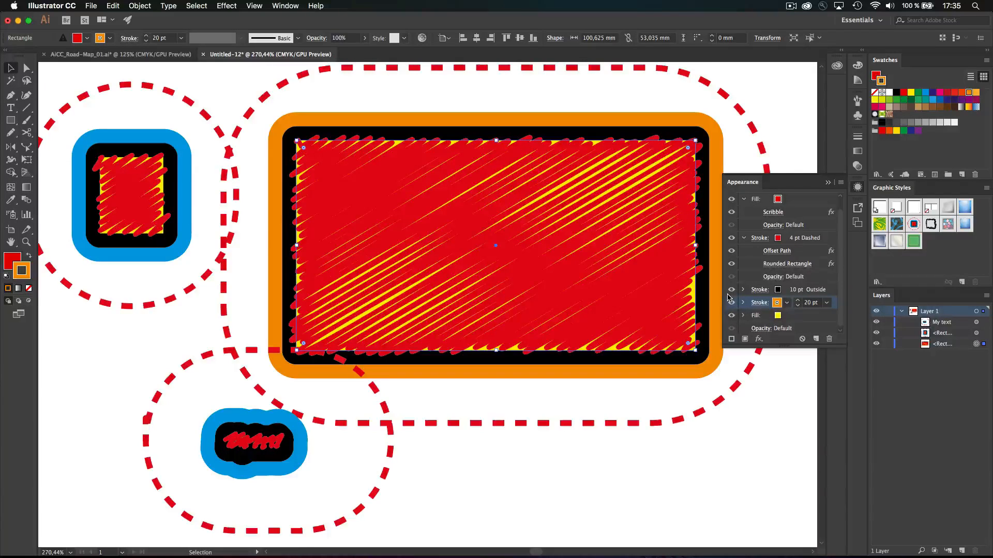
# Step: Redefine the blabla graphic style with the large rectangle's modified appearance
pyautogui.scroll(1, 776, 264)
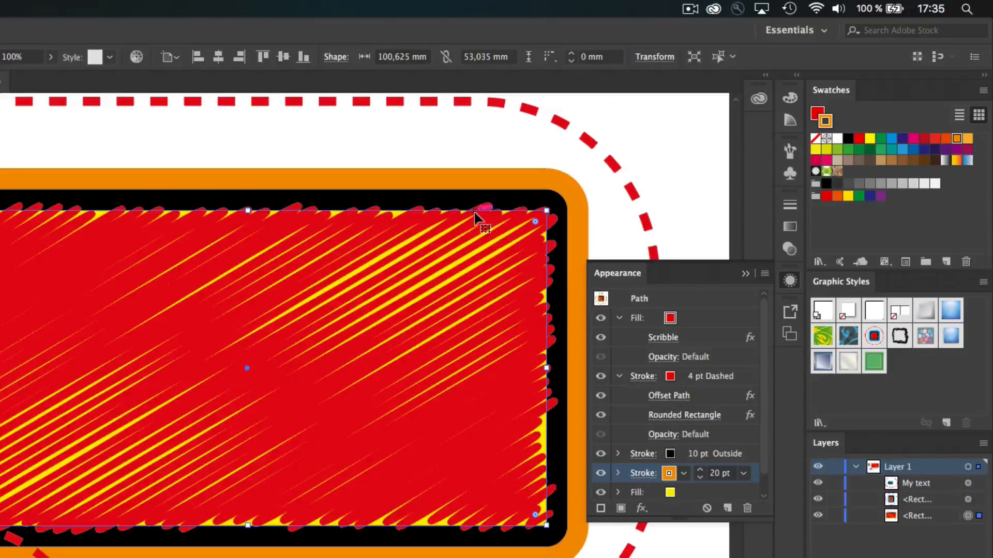
pyautogui.click(613, 300)
pyautogui.moveTo(622, 309); pyautogui.dragTo(891, 331)
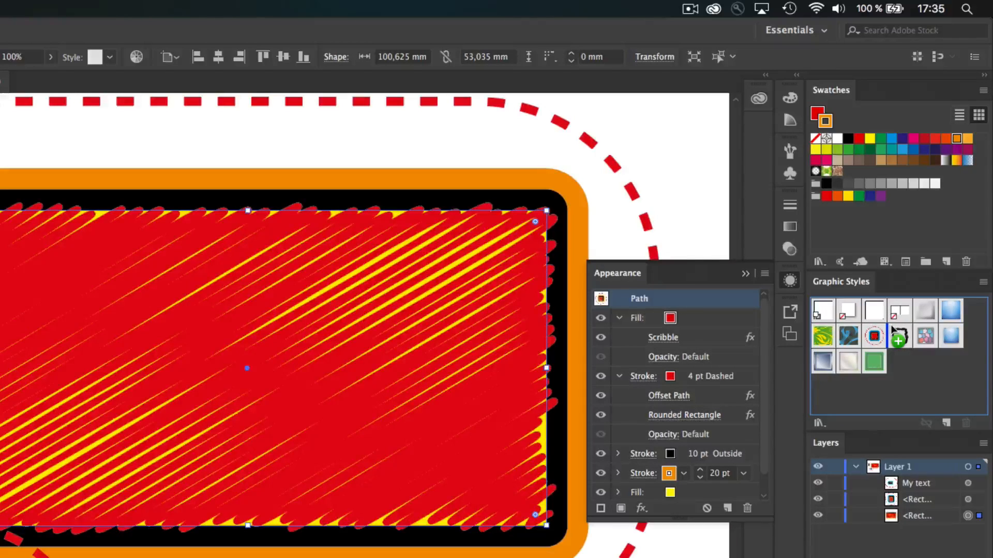
pyautogui.moveTo(893, 333); pyautogui.dragTo(875, 336)
pyautogui.press('alt')
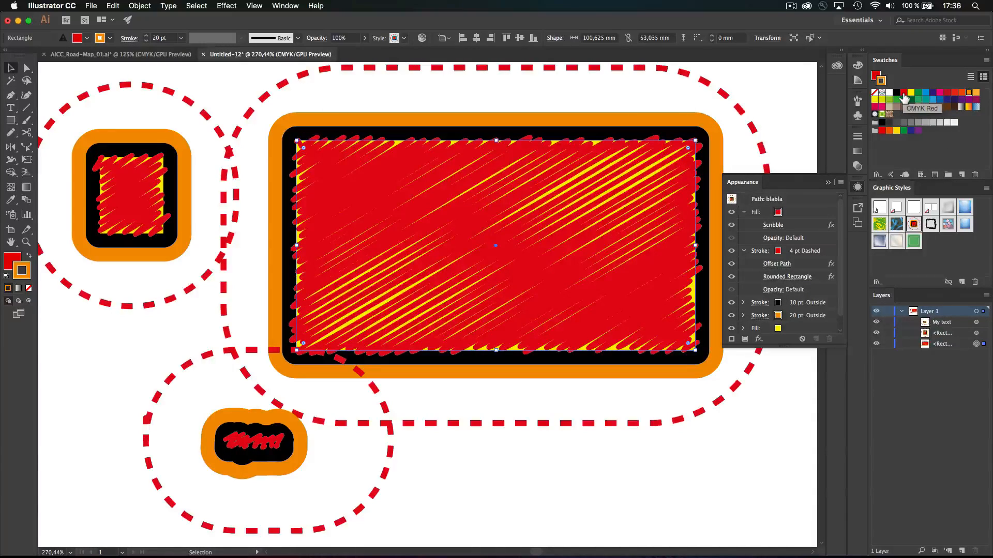
# Step: Draw a rectangle about 22.6 × 20.5 mm beside the large one and replace its styled appearance with a plain CMYK Red fill
pyautogui.click(777, 213)
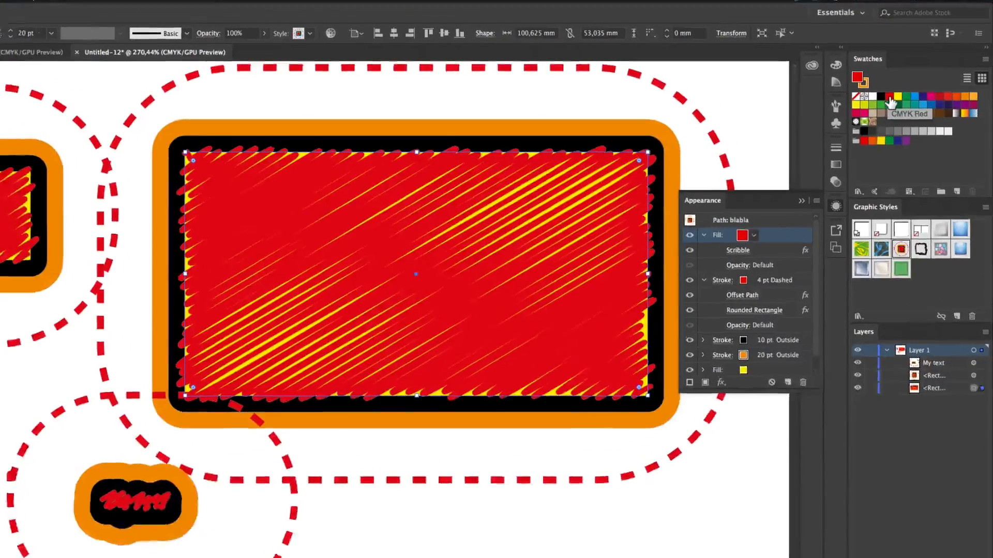
pyautogui.hscroll(15, 599, 459)
pyautogui.scroll(-5, 599, 459)
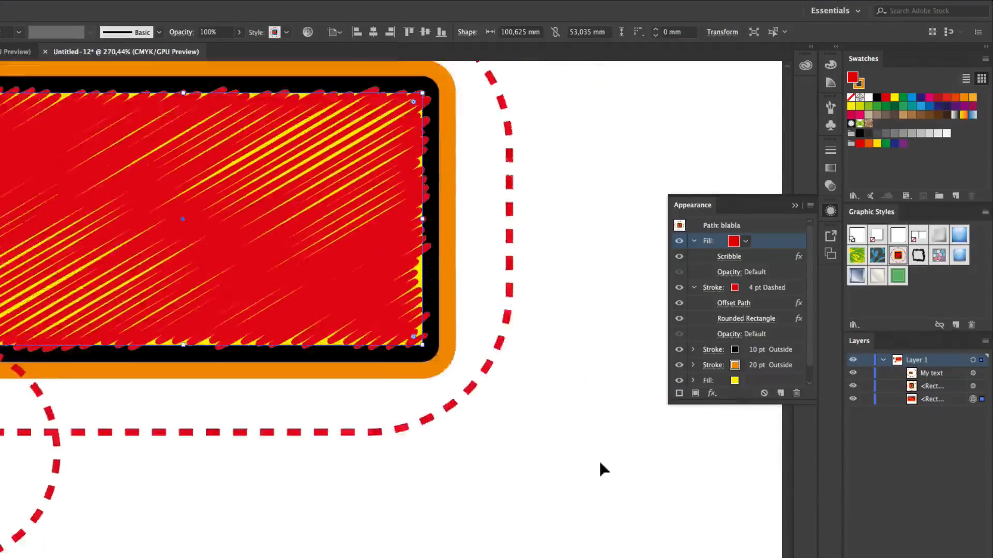
pyautogui.press('m')
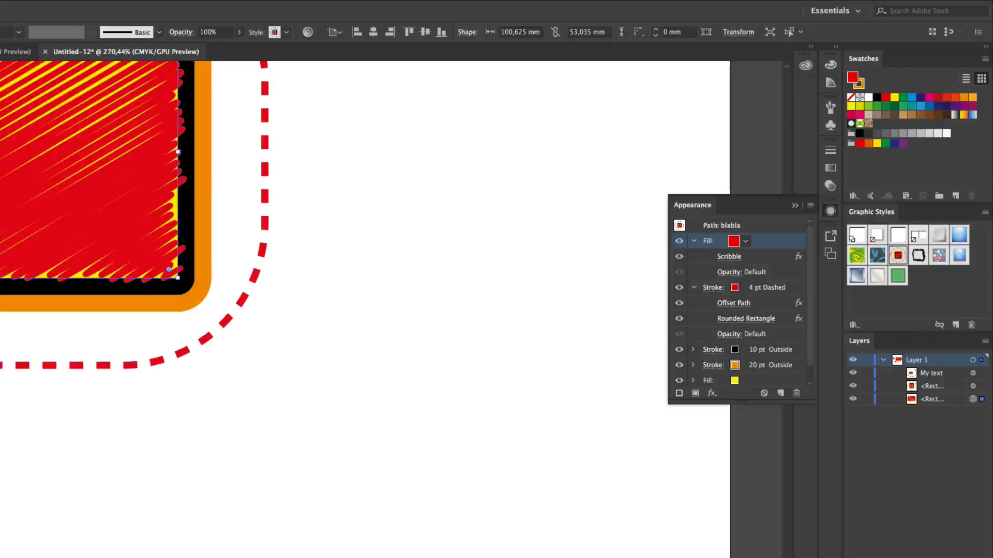
pyautogui.moveTo(286, 357); pyautogui.dragTo(394, 456)
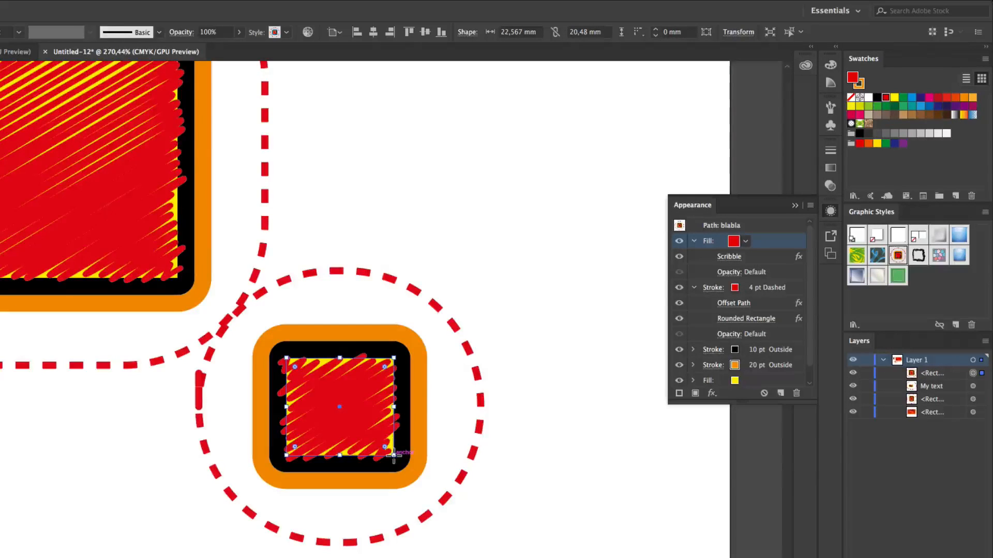
pyautogui.click(764, 393)
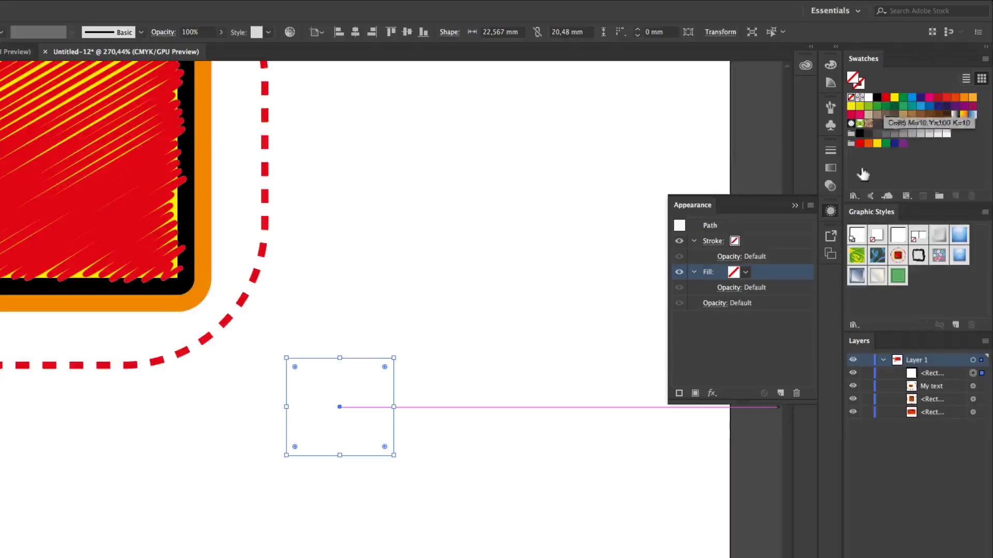
pyautogui.click(885, 98)
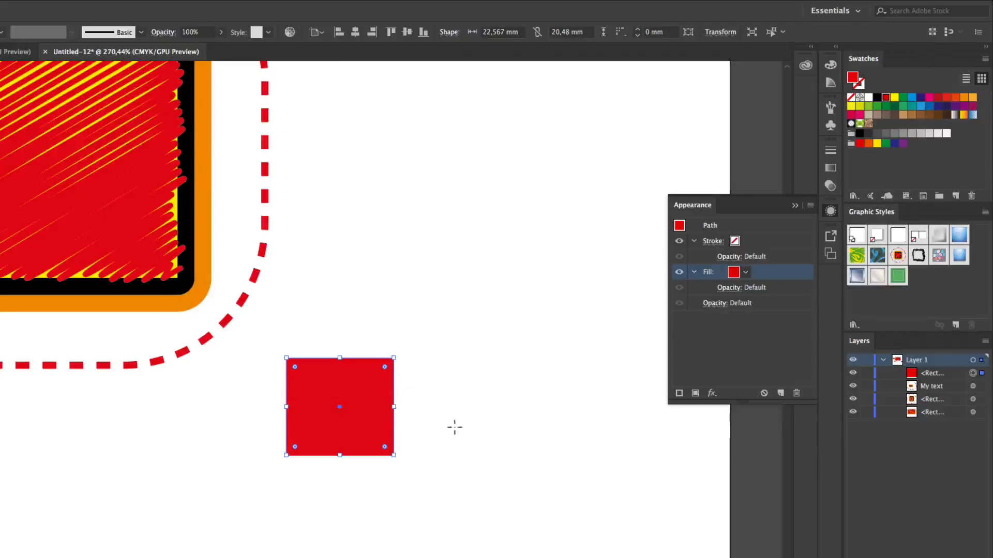
# Step: Draw a second rectangle about 30.4 × 29.2 mm and fill it with a linear gradient from CMYK Red to black
pyautogui.moveTo(431, 423); pyautogui.dragTo(577, 557)
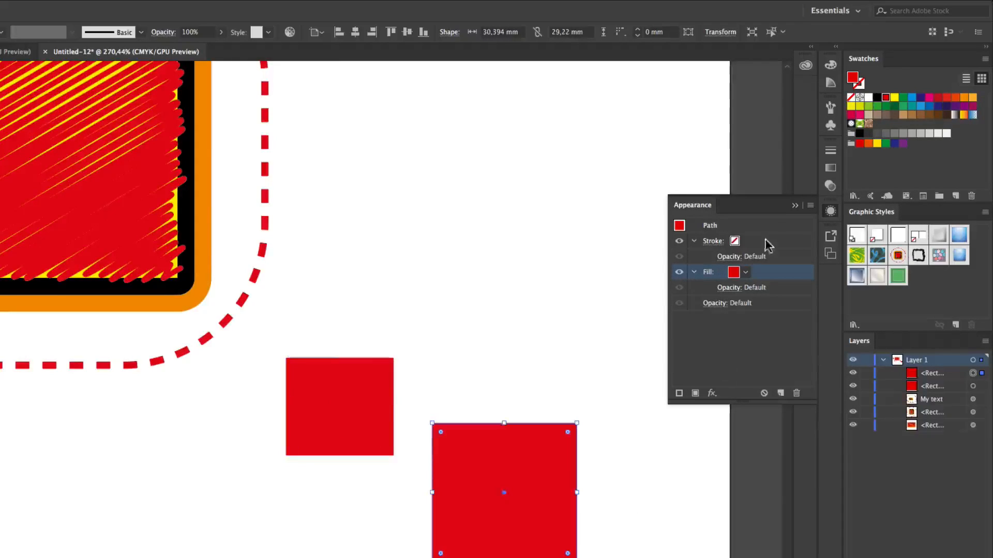
pyautogui.click(831, 168)
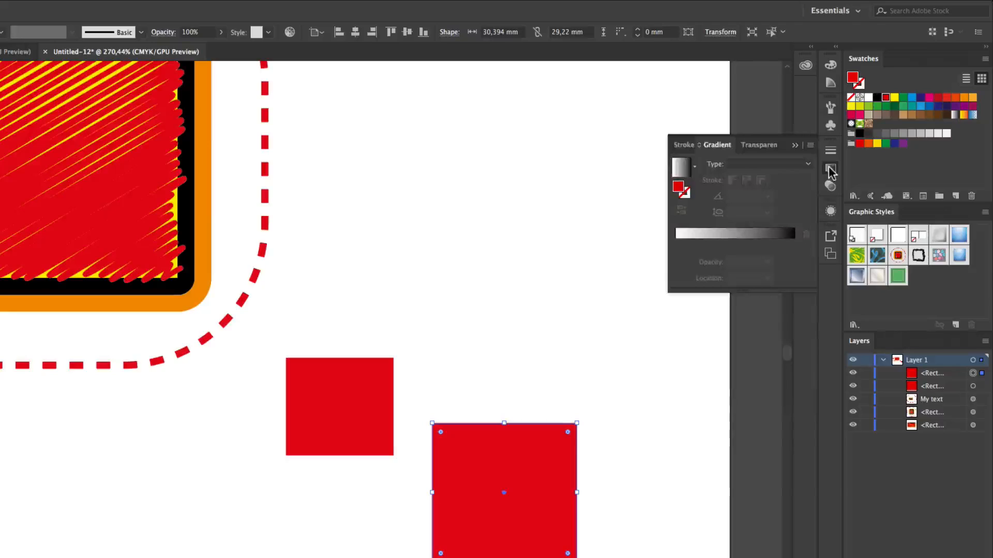
pyautogui.click(744, 233)
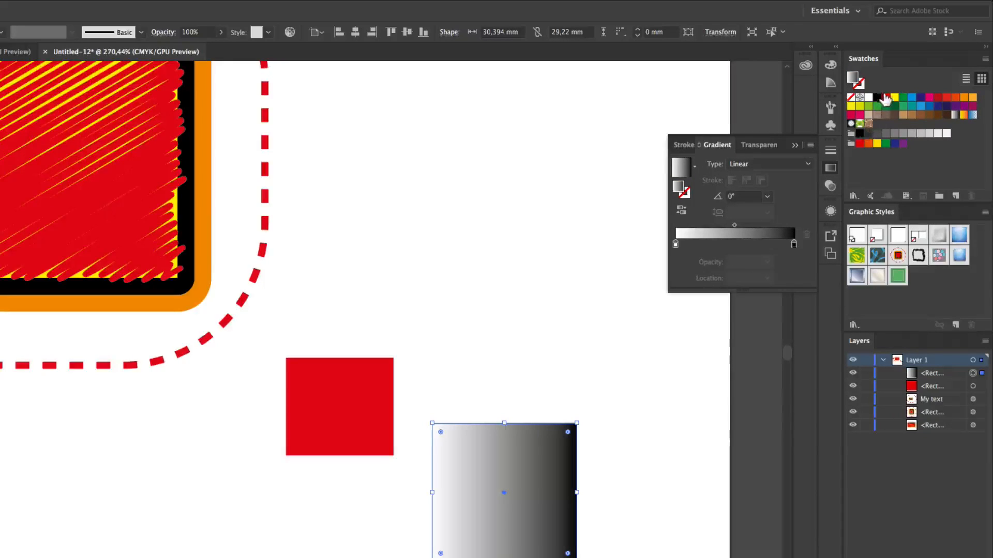
pyautogui.moveTo(886, 99); pyautogui.dragTo(675, 246)
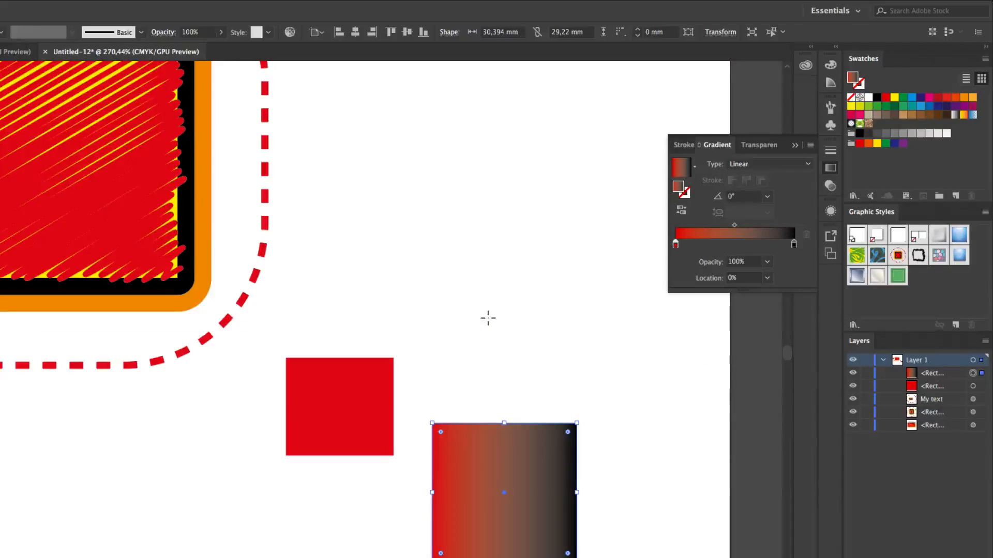
# Step: Draw a third rectangle about 26.2 × 16.2 mm, fill it with CMYK Yellow and make that swatch global
pyautogui.moveTo(488, 318); pyautogui.dragTo(613, 395)
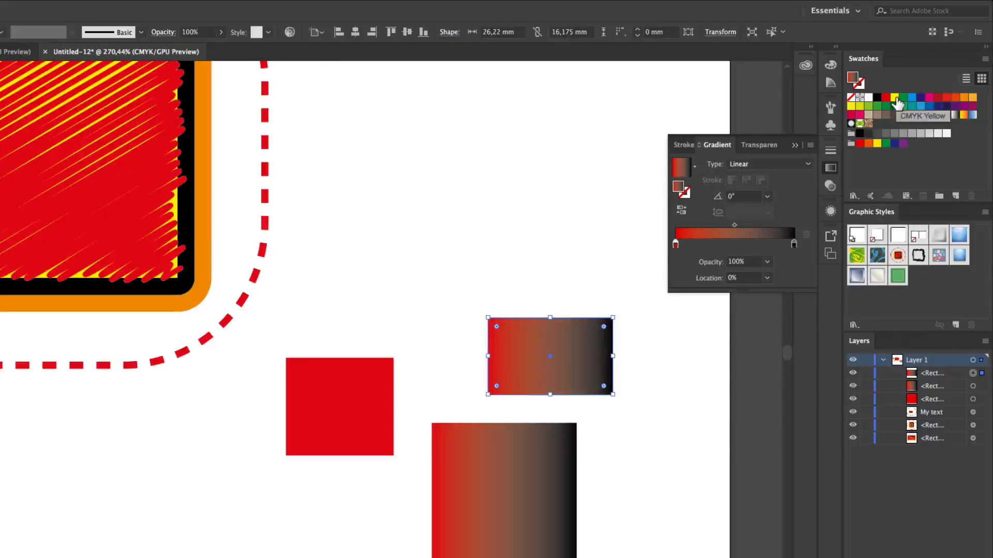
pyautogui.doubleClick(894, 98)
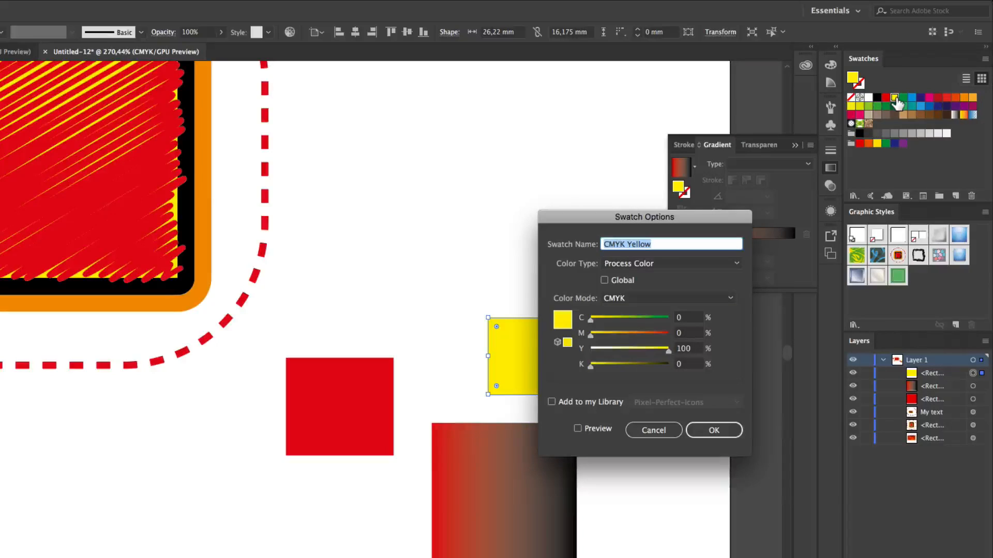
pyautogui.moveTo(675, 217); pyautogui.dragTo(432, 114)
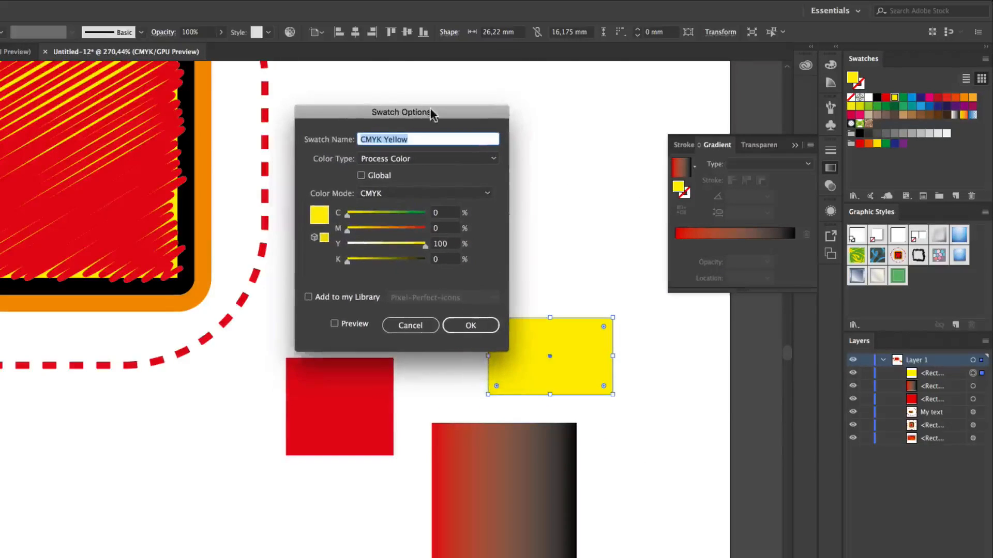
pyautogui.click(361, 176)
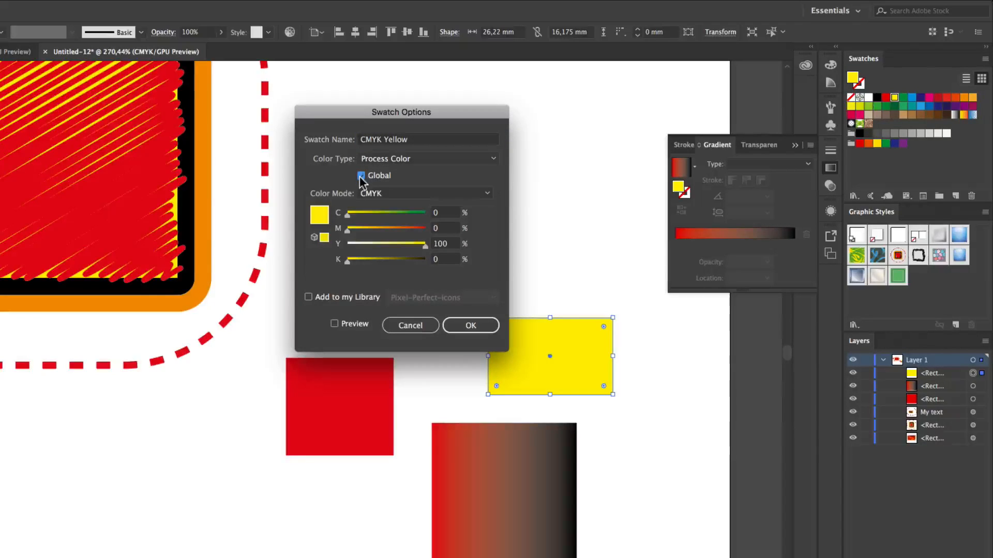
pyautogui.click(473, 327)
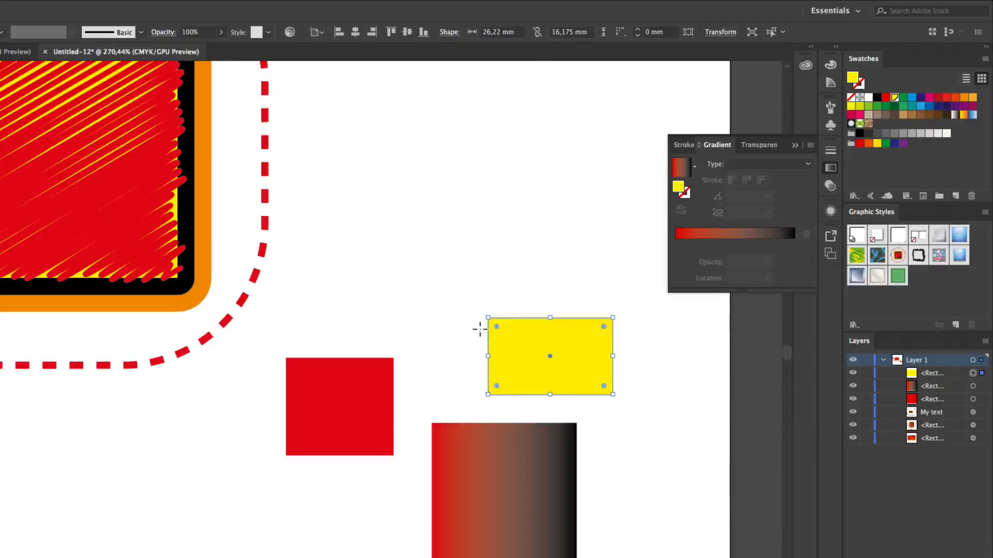
# Step: Show the full color options and compare the color controls of the yellow rectangle with those of the red one
pyautogui.click(830, 64)
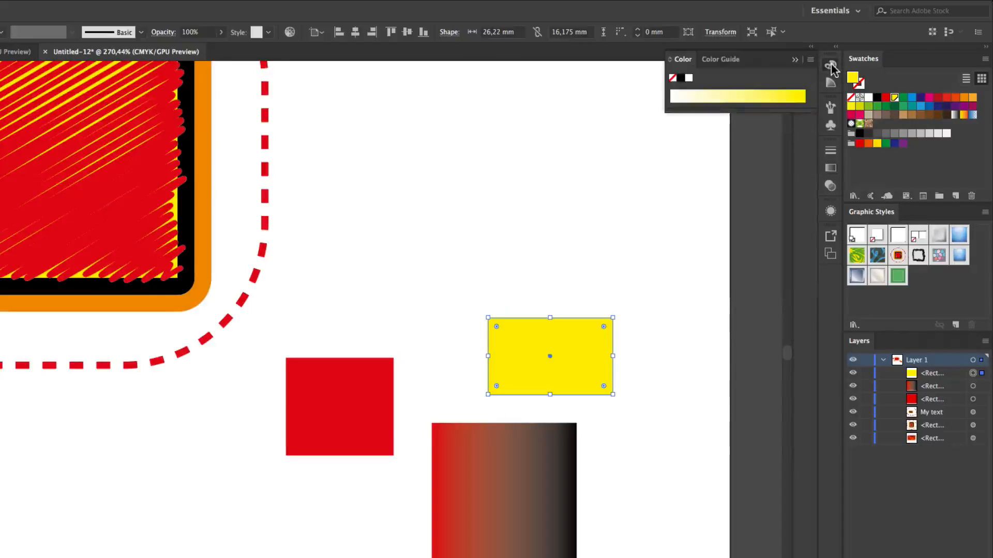
pyautogui.moveTo(753, 110); pyautogui.dragTo(753, 182)
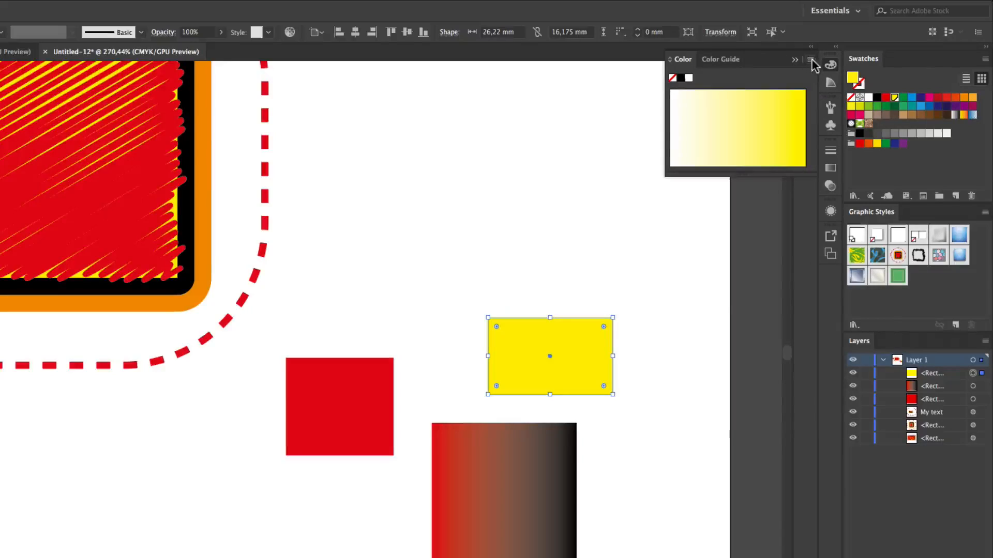
pyautogui.click(670, 60)
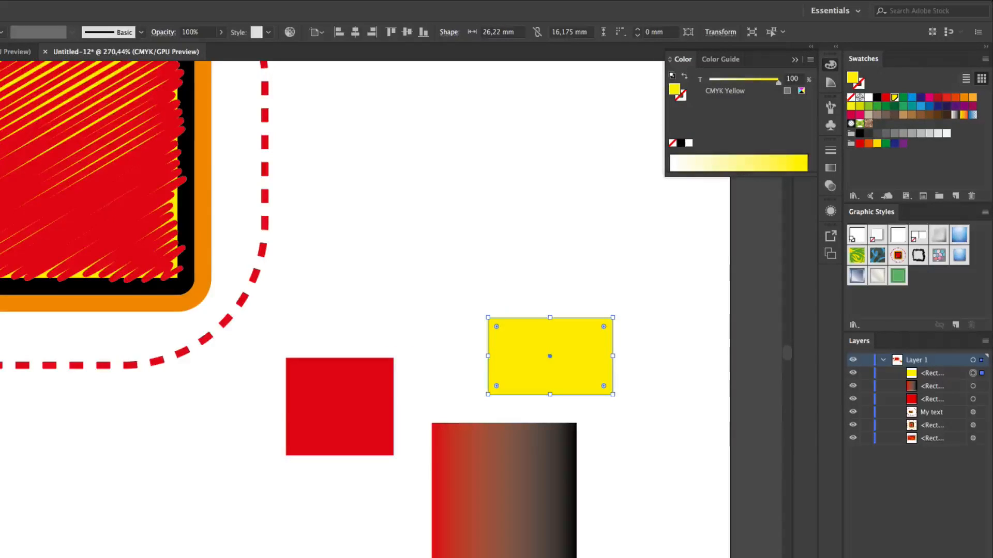
pyautogui.click(362, 390)
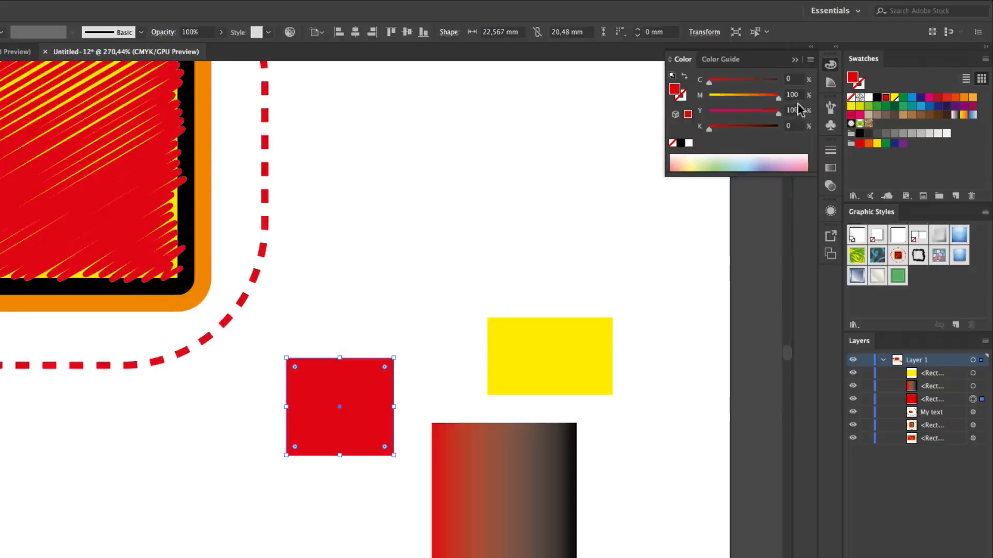
pyautogui.click(811, 60)
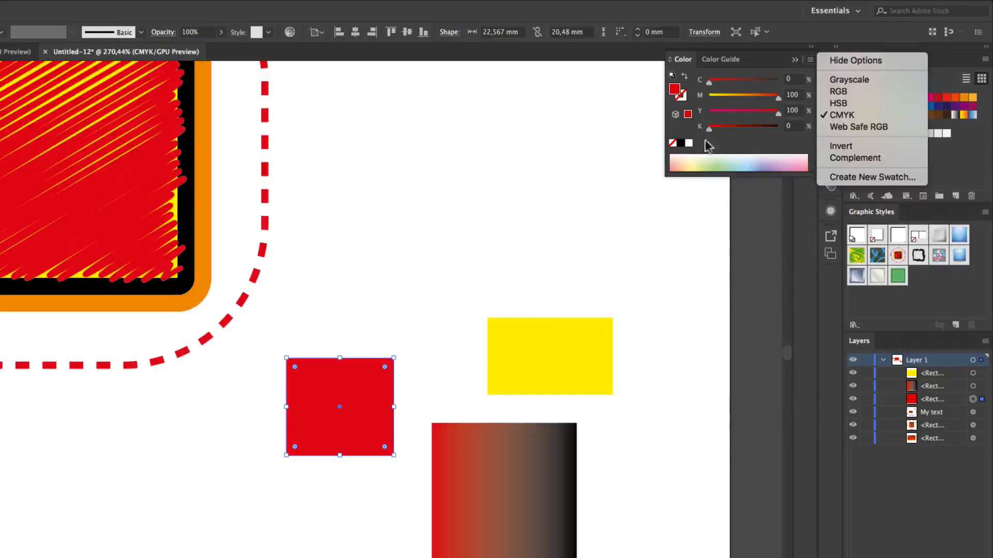
# Step: Try the tint control on the yellow rectangle and convert its fill from the global swatch to CMYK values
pyautogui.click(553, 330)
pyautogui.click(553, 332)
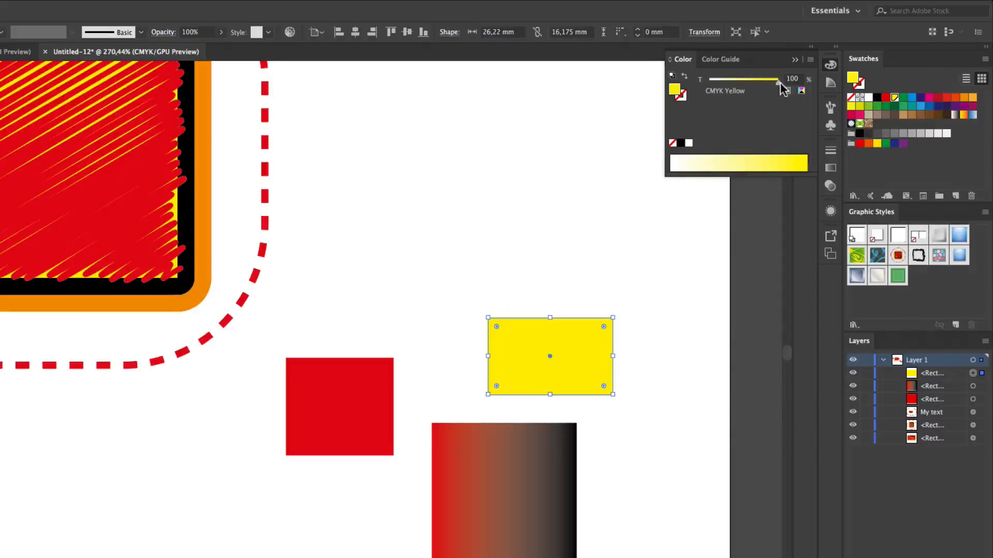
pyautogui.moveTo(775, 82)
pyautogui.mouseDown()
pyautogui.moveTo(731, 88)
pyautogui.moveTo(787, 79)
pyautogui.mouseUp()
pyautogui.click(801, 91)
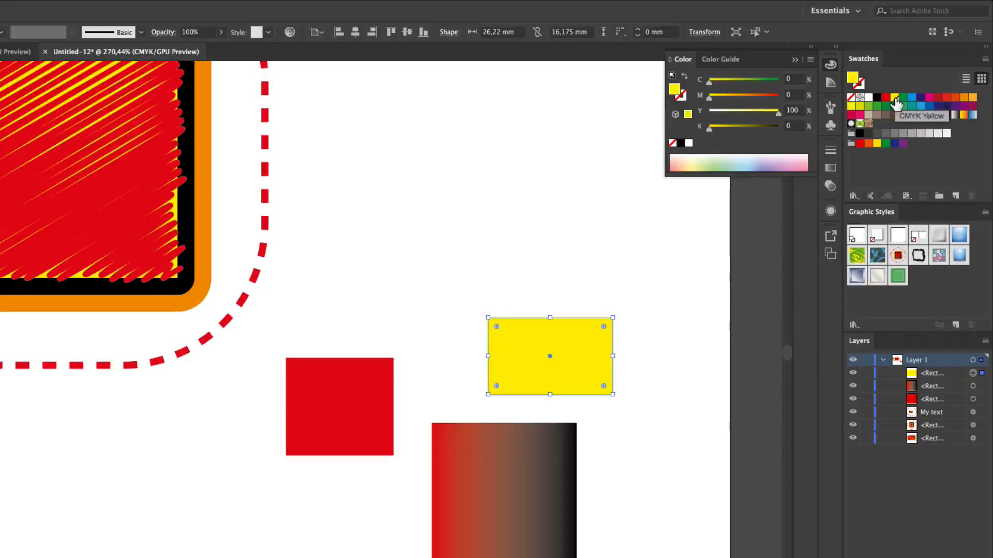
# Step: Apply the global CMYK Yellow swatch to the yellow rectangle and replace the black end stop of the gradient rectangle with it
pyautogui.click(895, 105)
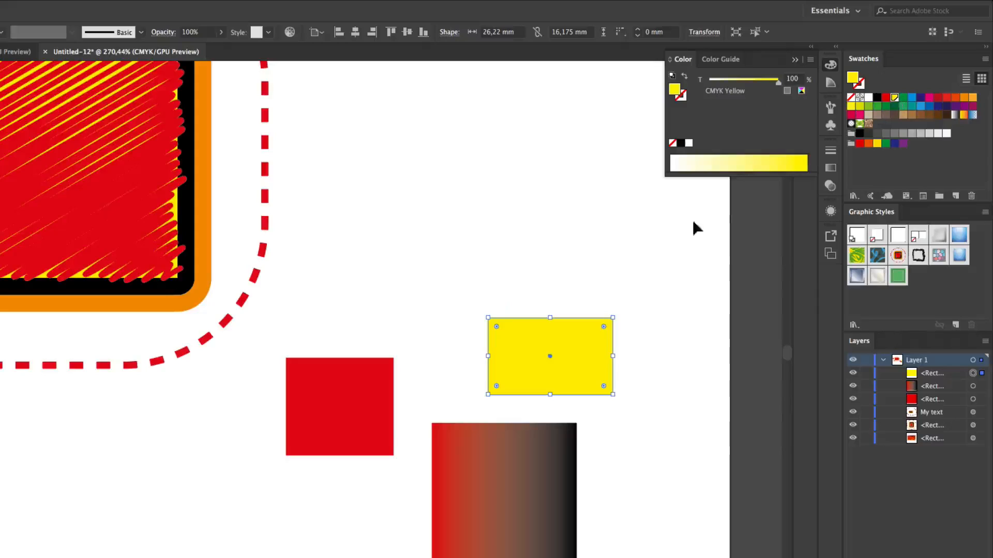
pyautogui.click(556, 483)
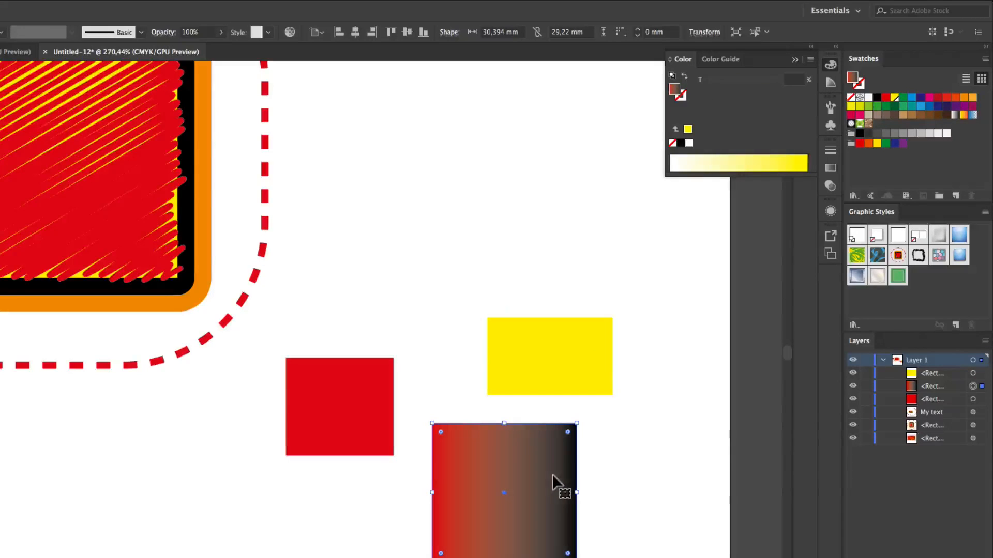
pyautogui.click(830, 171)
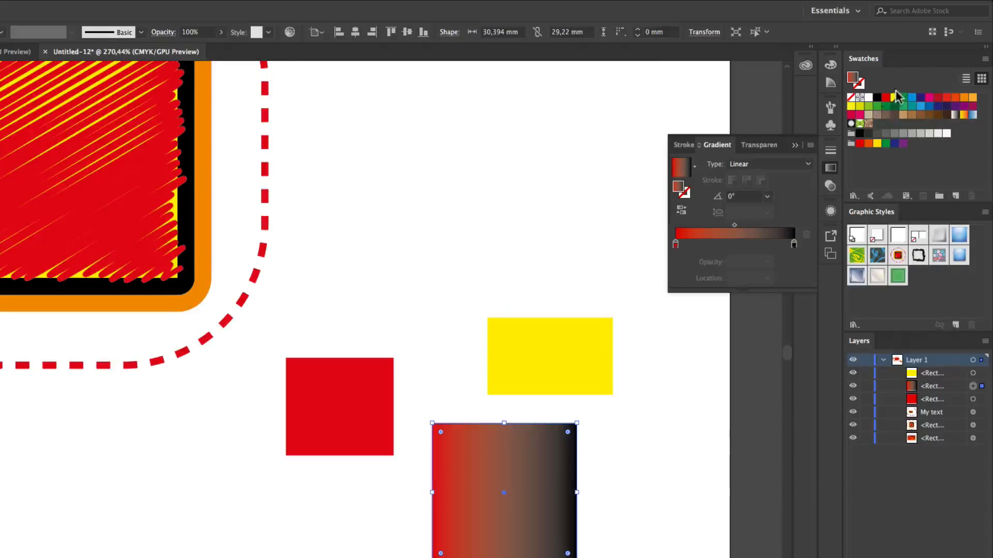
pyautogui.moveTo(895, 101); pyautogui.dragTo(794, 247)
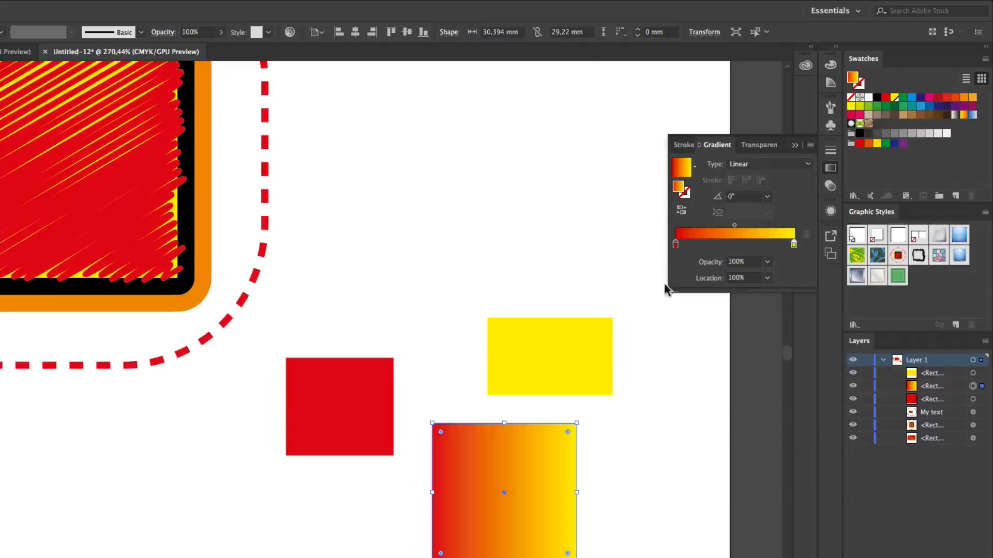
# Step: With the red rectangle selected, try changing the non-global CMYK Red swatch to M 52% and Y 43% with preview on, and cancel
pyautogui.click(523, 347)
pyautogui.click(371, 398)
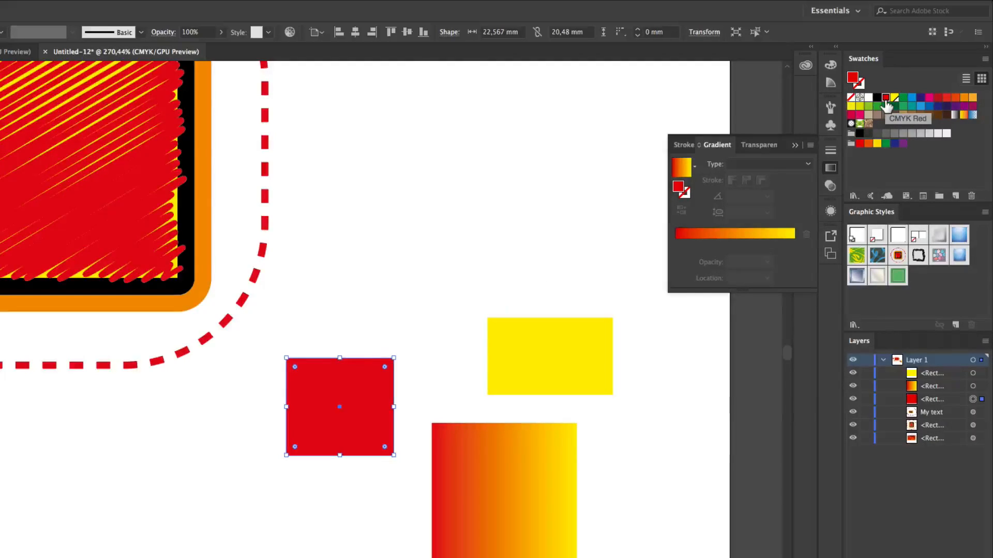
pyautogui.click(830, 168)
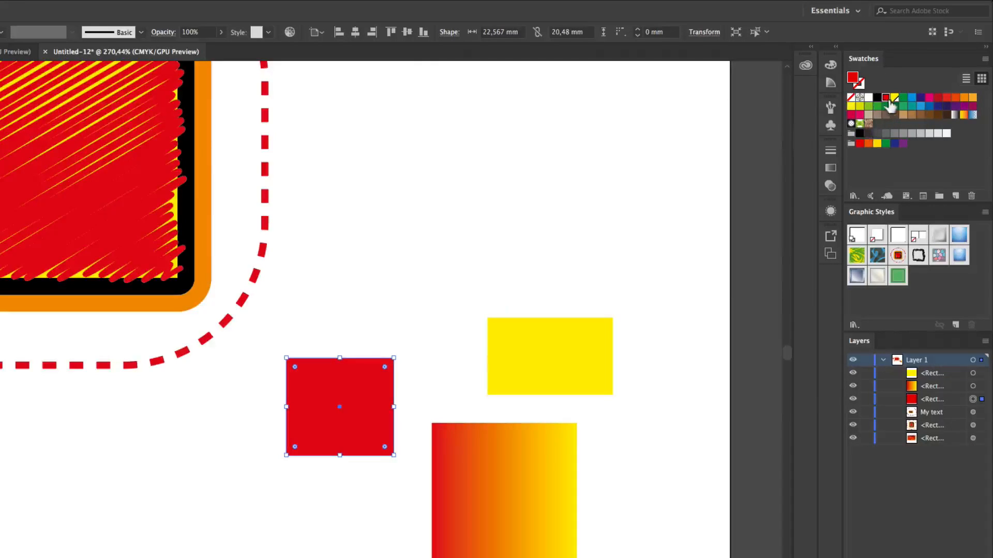
pyautogui.doubleClick(886, 98)
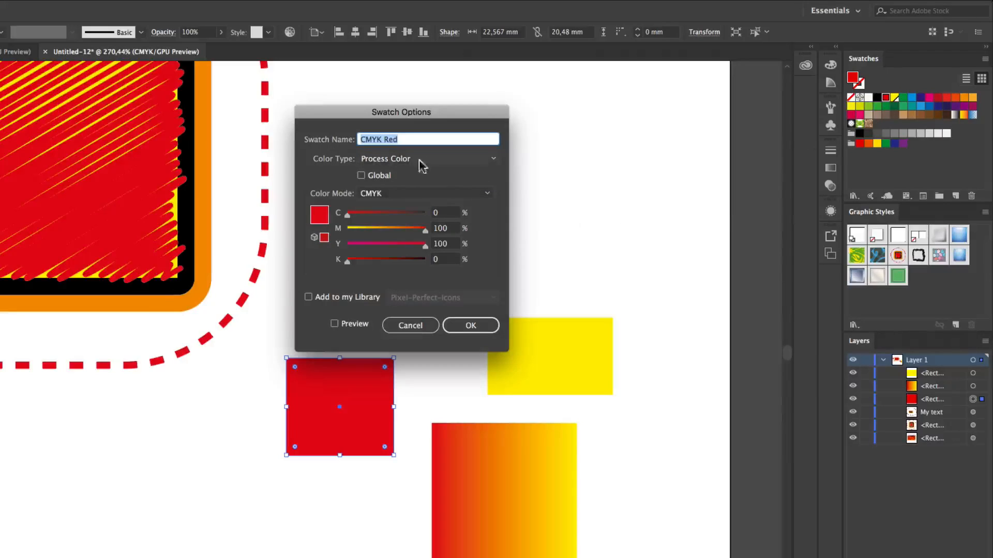
pyautogui.click(345, 325)
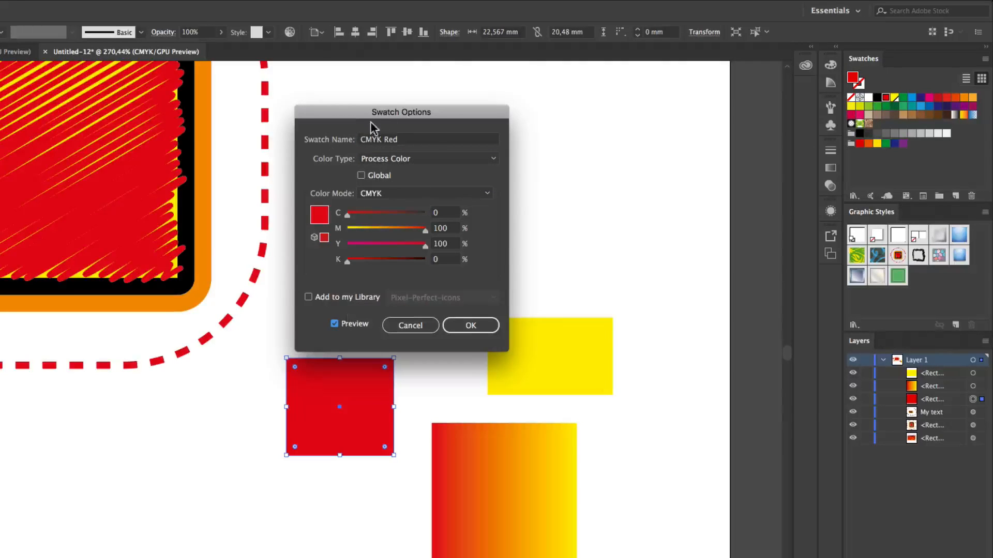
pyautogui.moveTo(367, 115); pyautogui.dragTo(438, 69)
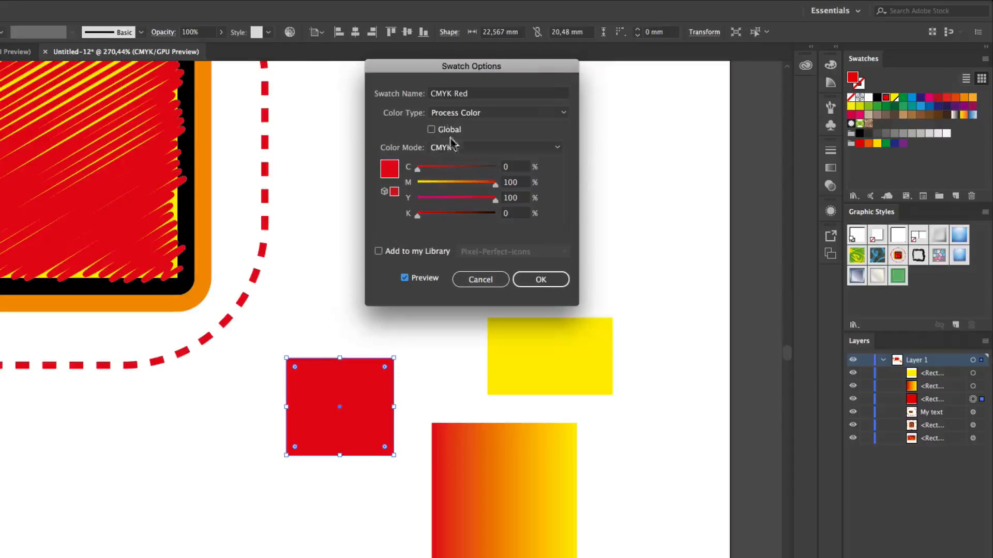
pyautogui.moveTo(495, 182); pyautogui.dragTo(450, 201)
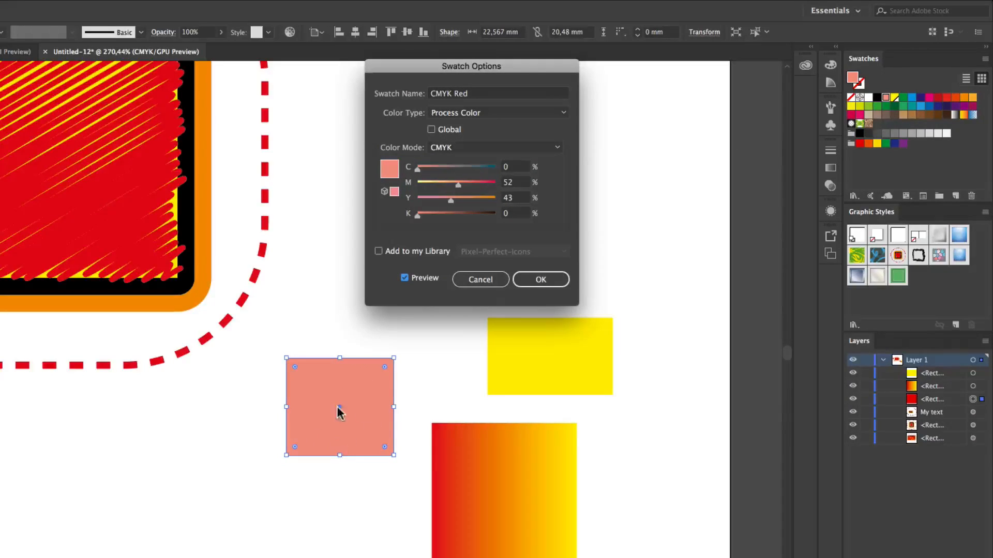
pyautogui.press('Escape')
pyautogui.click(403, 273)
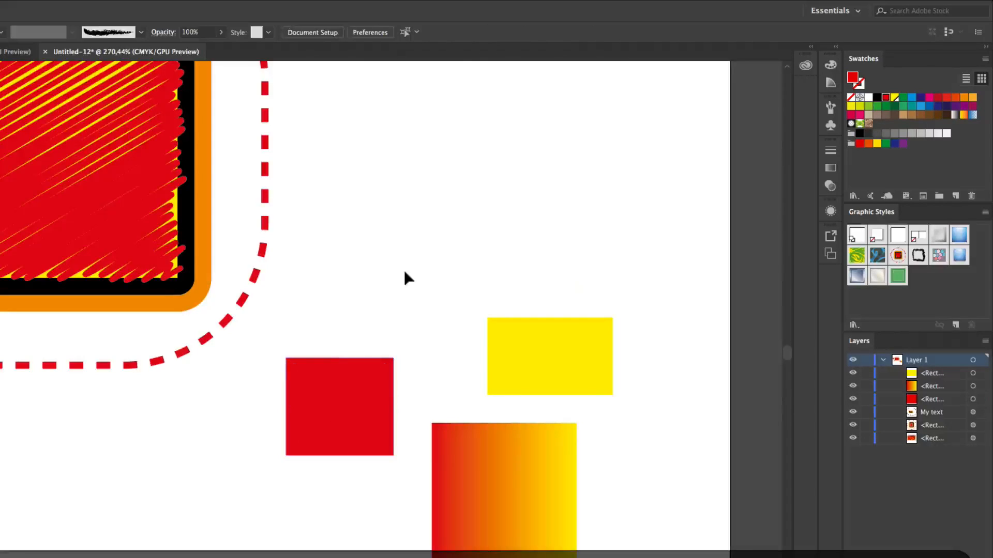
# Step: With nothing selected, try changing the CMYK Red swatch to M 39% and Y 22% with preview on, and cancel
pyautogui.doubleClick(885, 100)
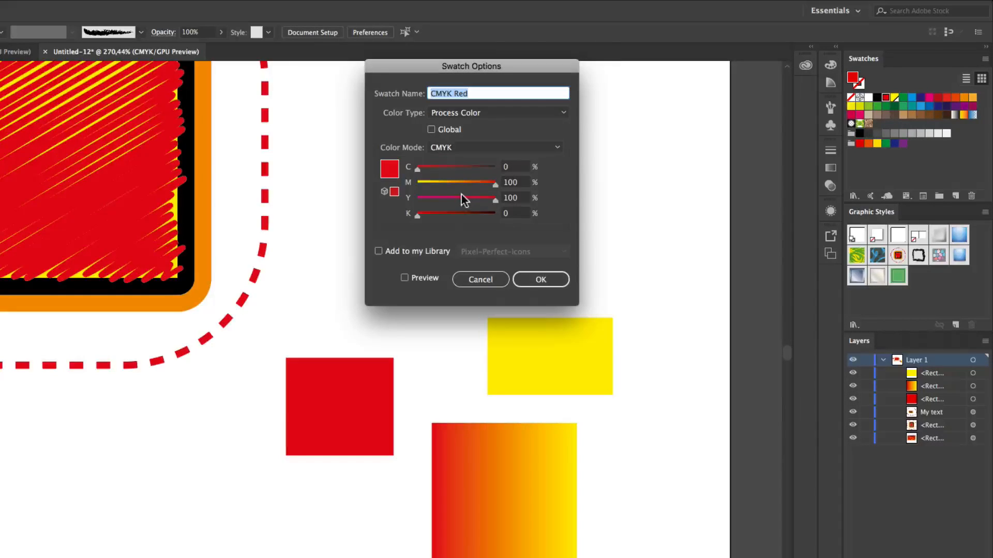
pyautogui.click(404, 277)
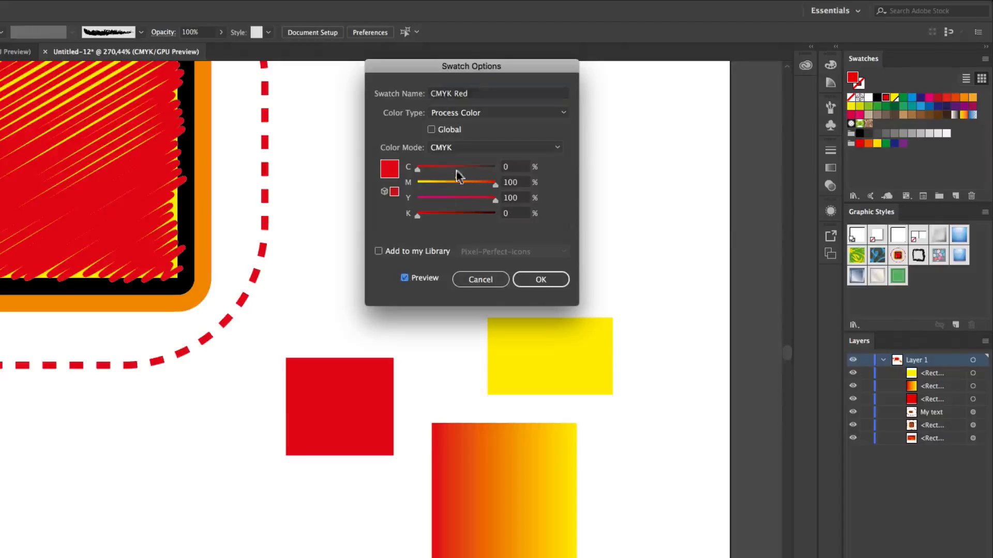
pyautogui.moveTo(464, 182); pyautogui.dragTo(435, 202)
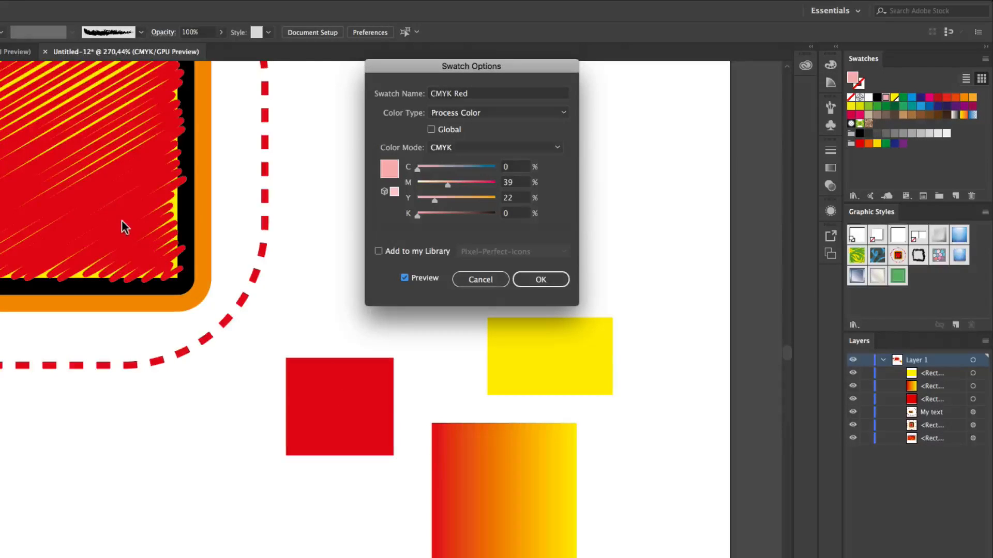
pyautogui.click(487, 281)
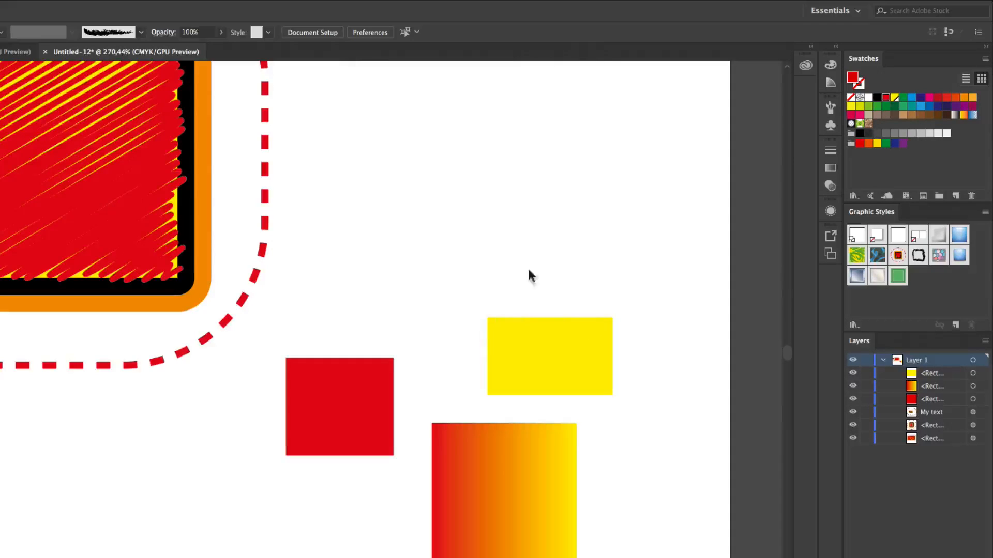
# Step: Redefine the global CMYK Yellow swatch as C 100%, M 68%, Y 22%, K 0% with preview on
pyautogui.doubleClick(894, 98)
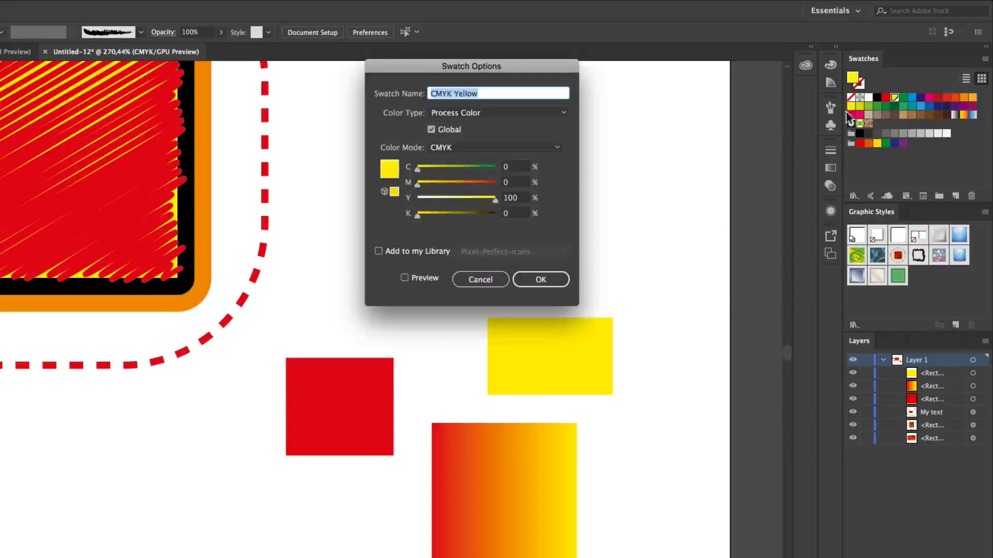
pyautogui.click(404, 279)
pyautogui.click(470, 185)
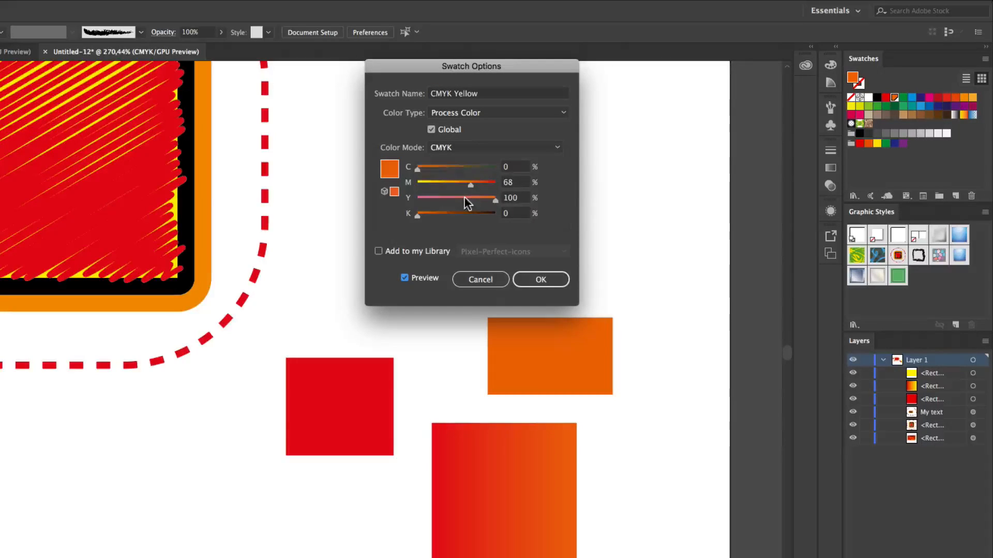
pyautogui.moveTo(467, 202); pyautogui.dragTo(434, 200)
pyautogui.moveTo(462, 167); pyautogui.dragTo(497, 168)
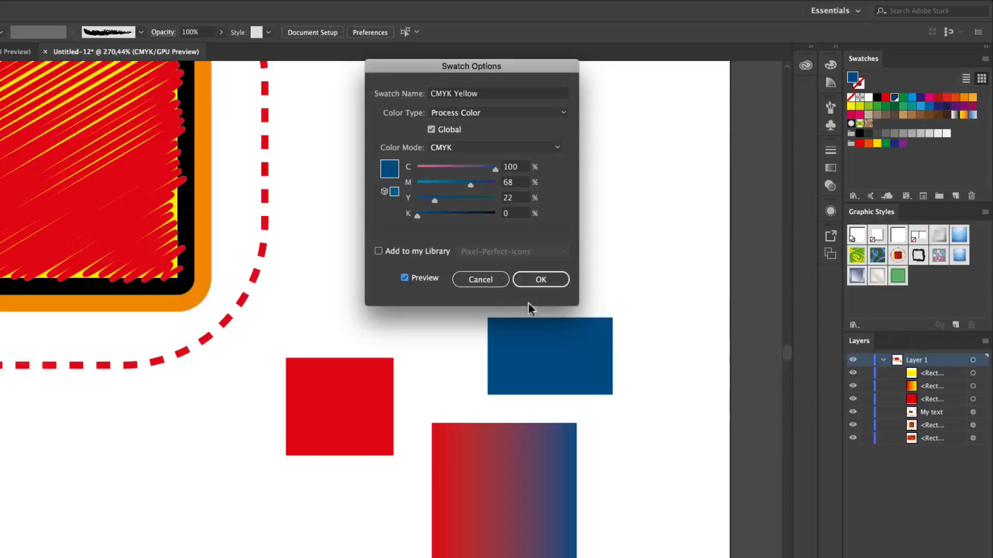
pyautogui.click(538, 279)
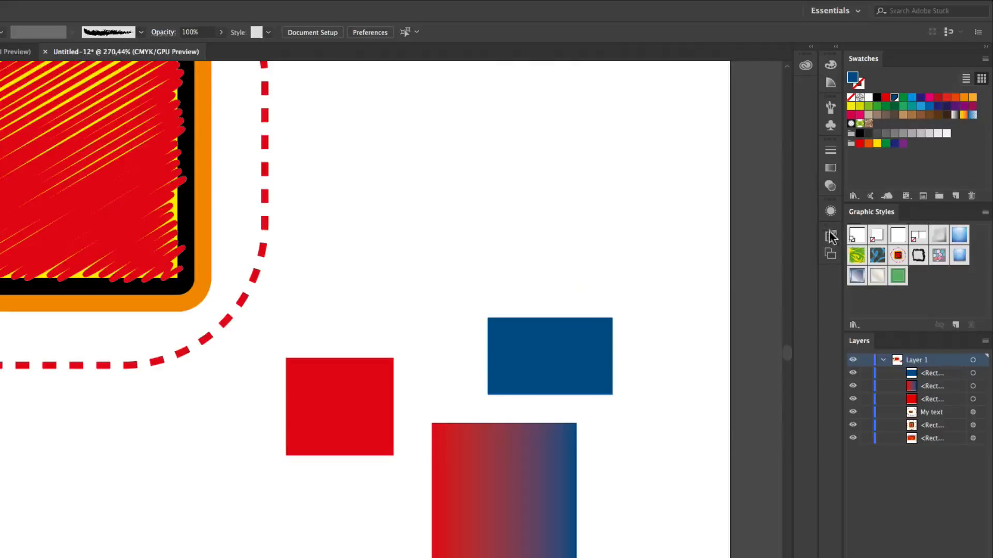
# Step: Change the large rectangle's red Scribble fill to the global CMYK Yellow swatch, now blue, in its appearance
pyautogui.click(830, 210)
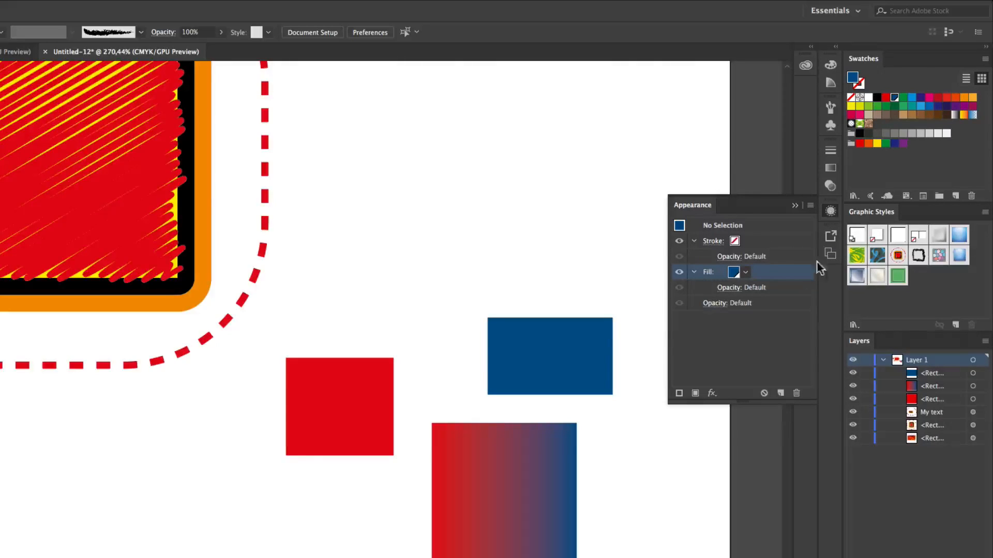
pyautogui.click(114, 248)
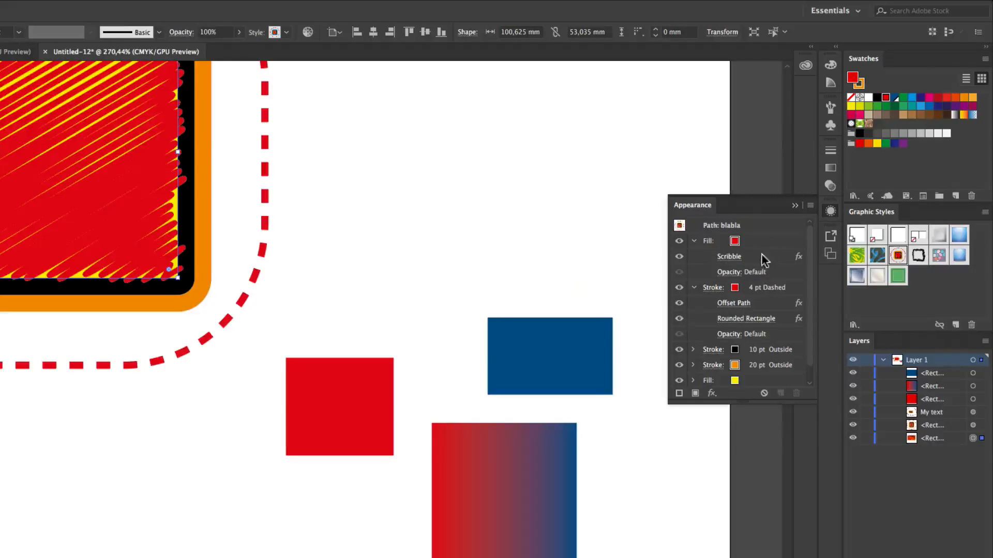
pyautogui.click(734, 241)
pyautogui.click(746, 241)
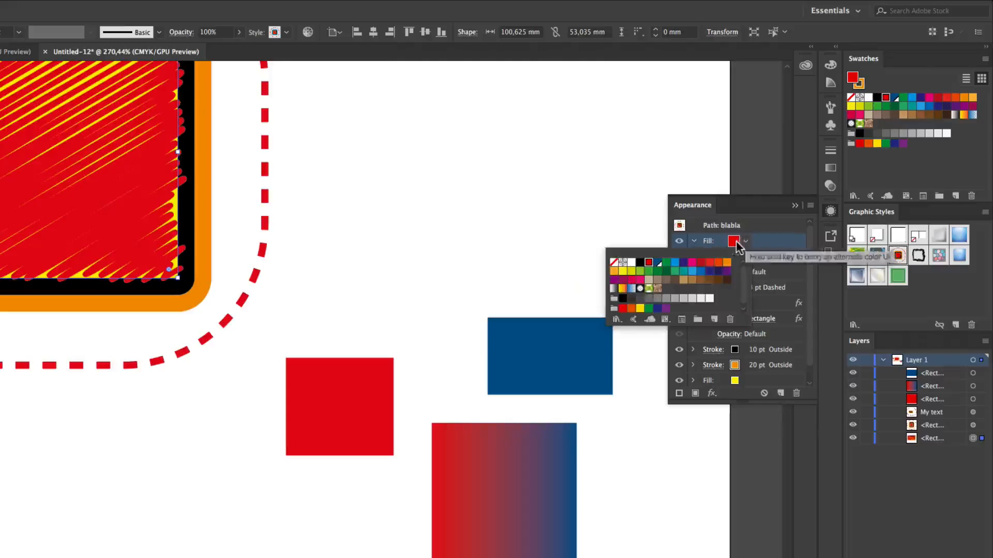
pyautogui.click(657, 263)
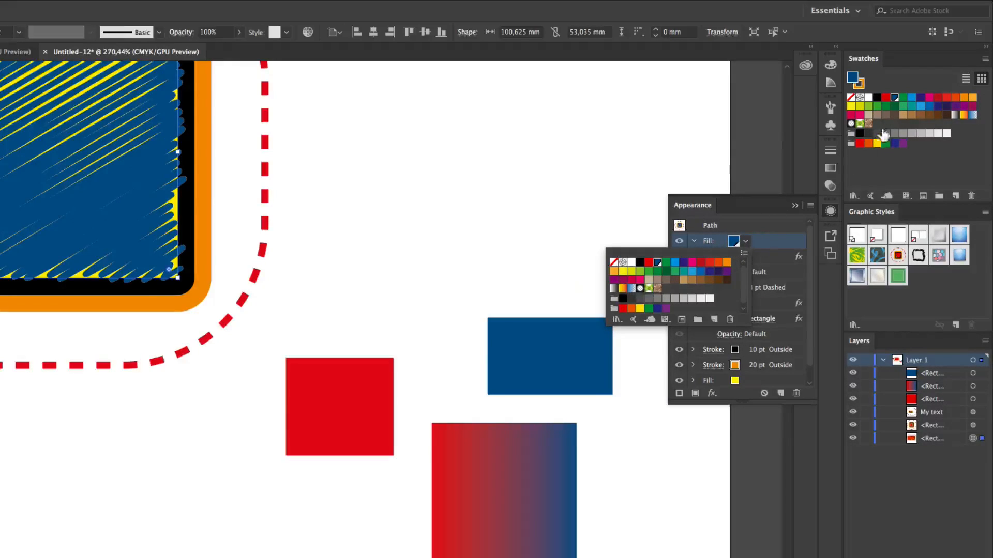
pyautogui.click(878, 174)
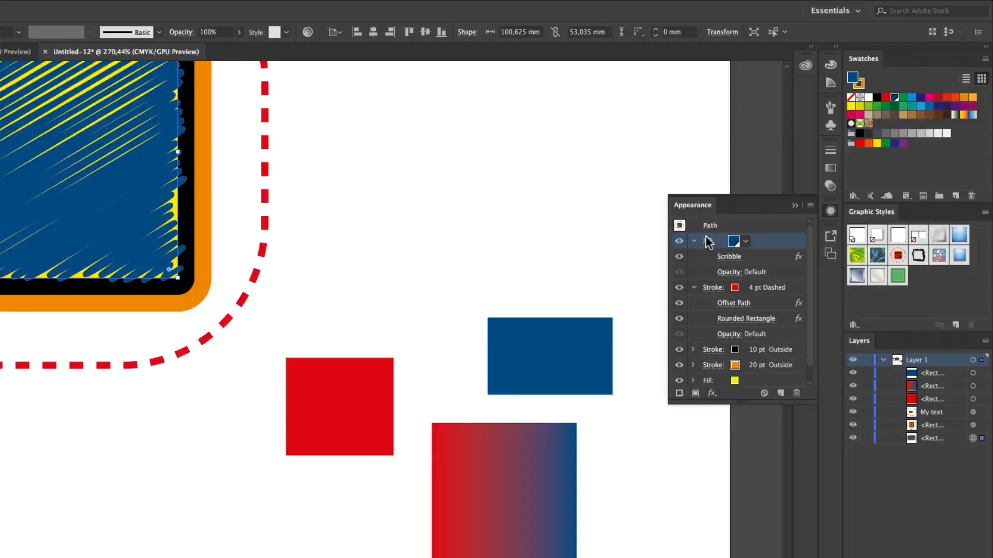
# Step: Redefine the blabla graphic style with the large rectangle's current appearance and deselect the artwork
pyautogui.click(679, 227)
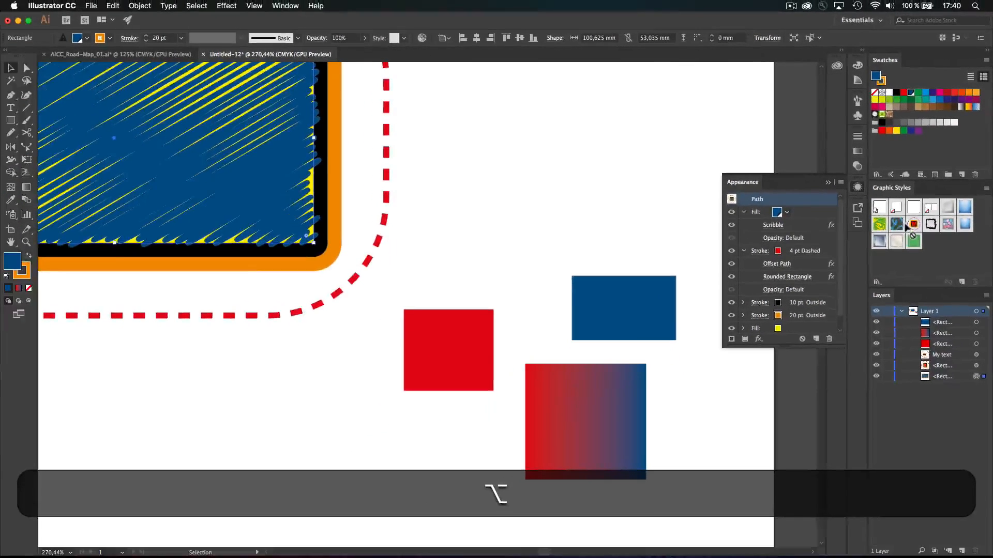
pyautogui.moveTo(905, 227); pyautogui.dragTo(913, 225)
pyautogui.hscroll(-10, 578, 234)
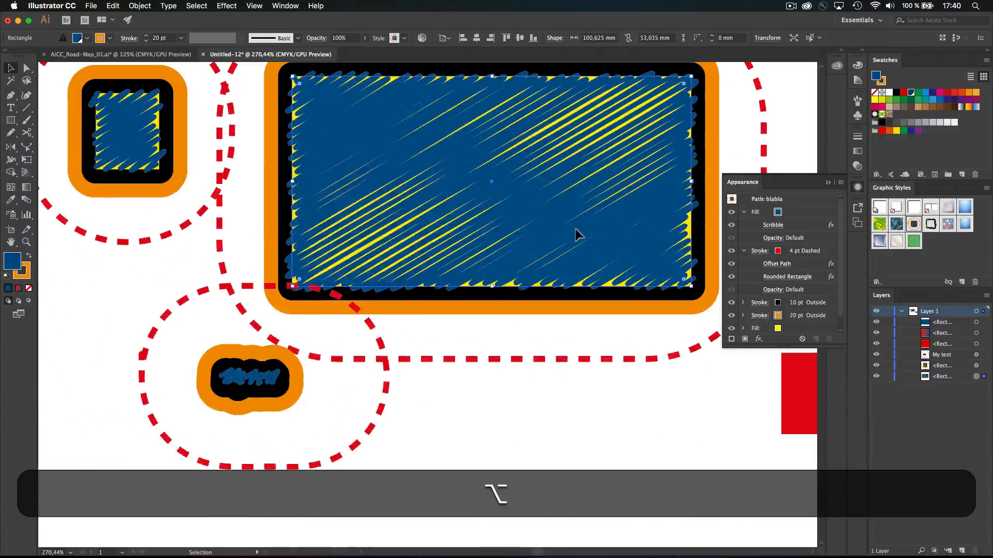
pyautogui.click(628, 388)
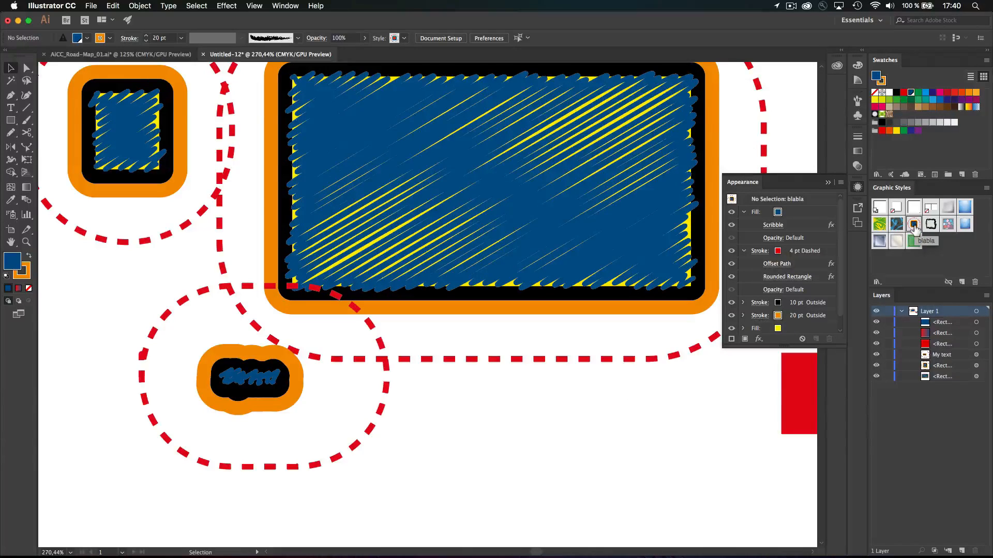
# Step: Set the cyan value of the global CMYK Yellow swatch to 25% with preview on
pyautogui.doubleClick(910, 92)
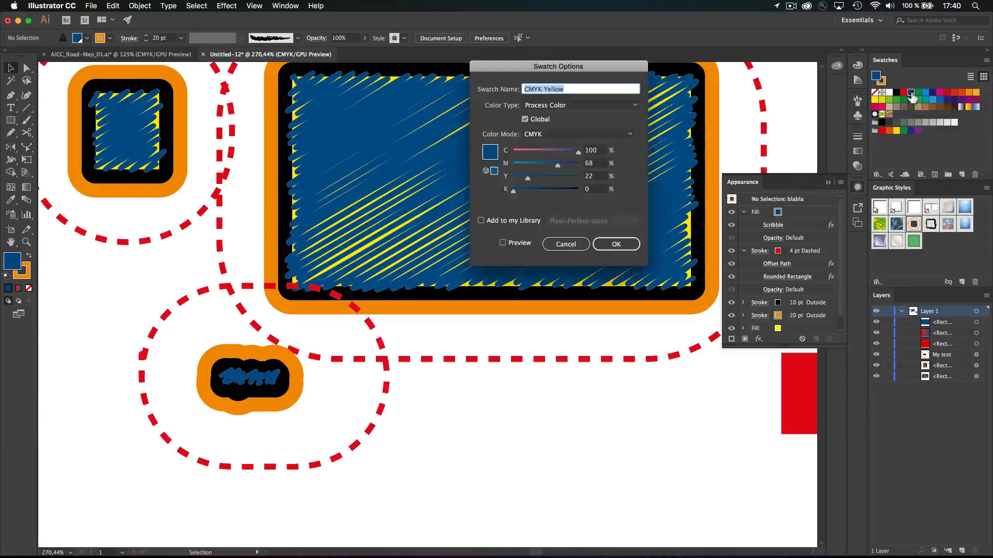
pyautogui.click(504, 243)
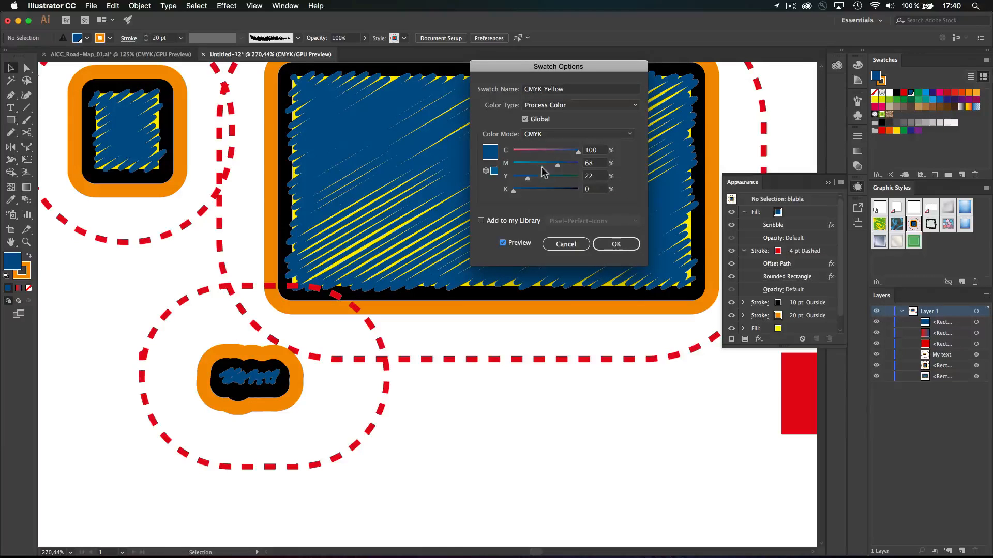
pyautogui.click(530, 150)
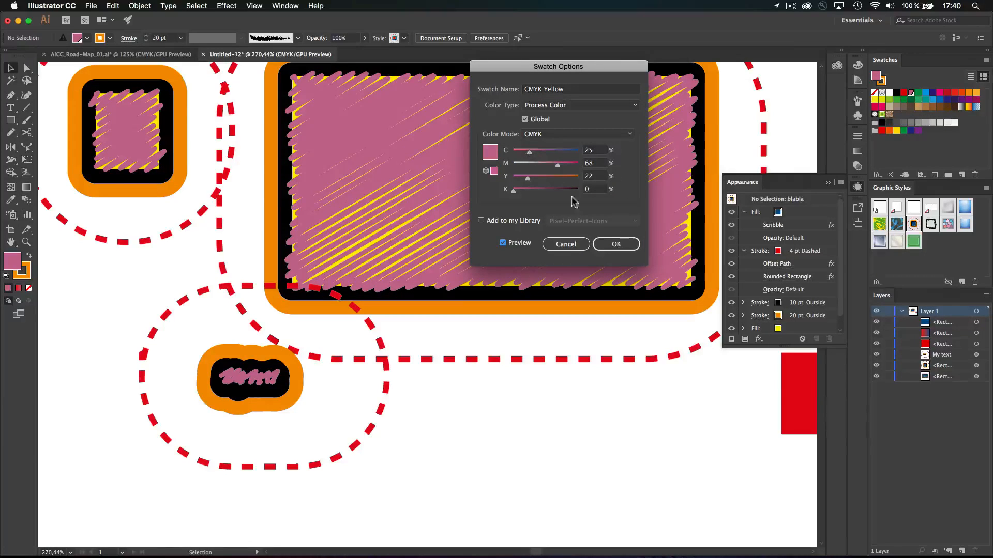
pyautogui.click(612, 244)
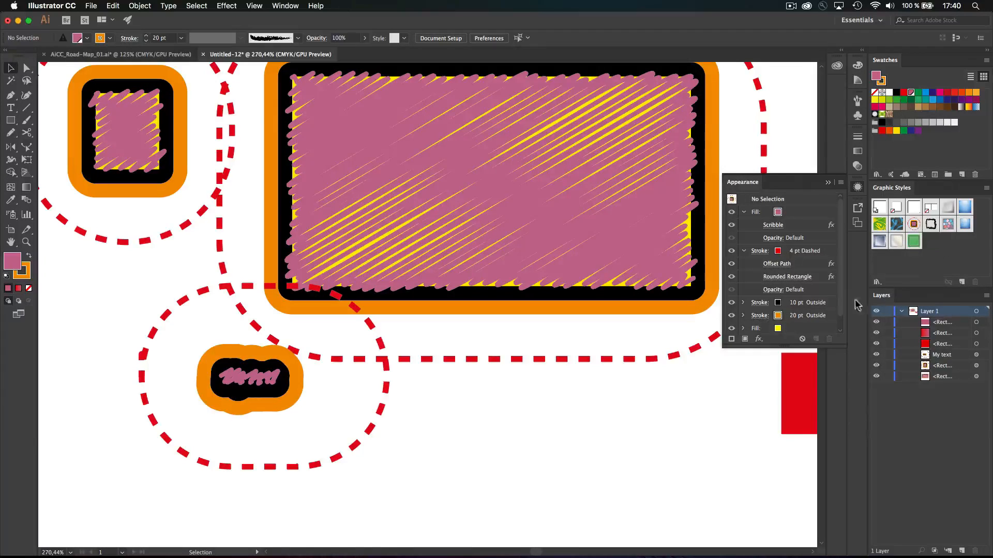
pyautogui.scroll(3, 711, 396)
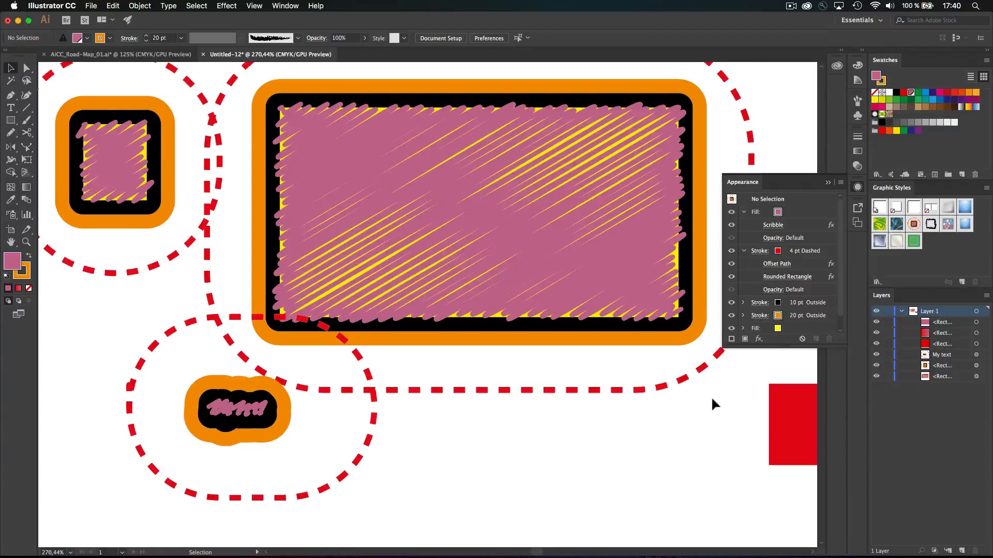
pyautogui.scroll(1, 711, 396)
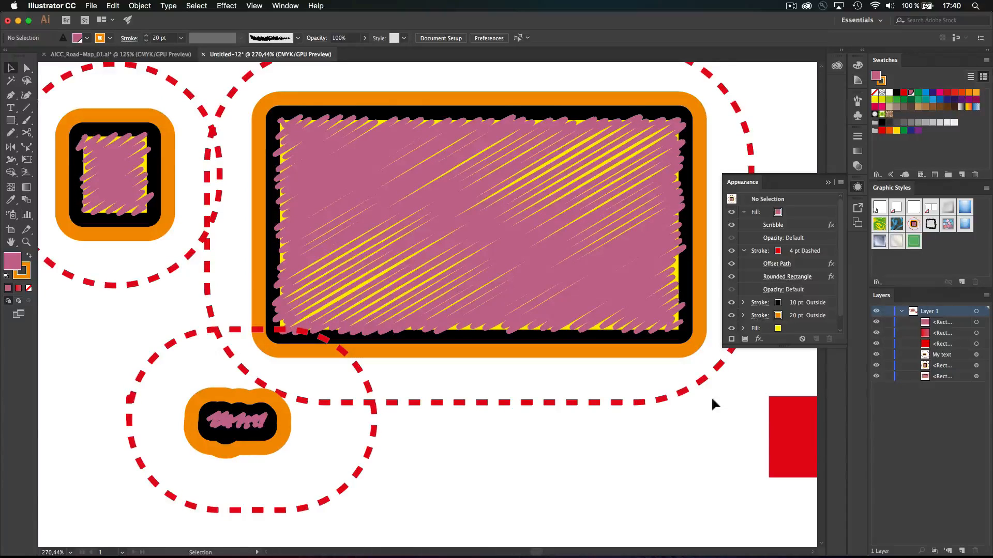